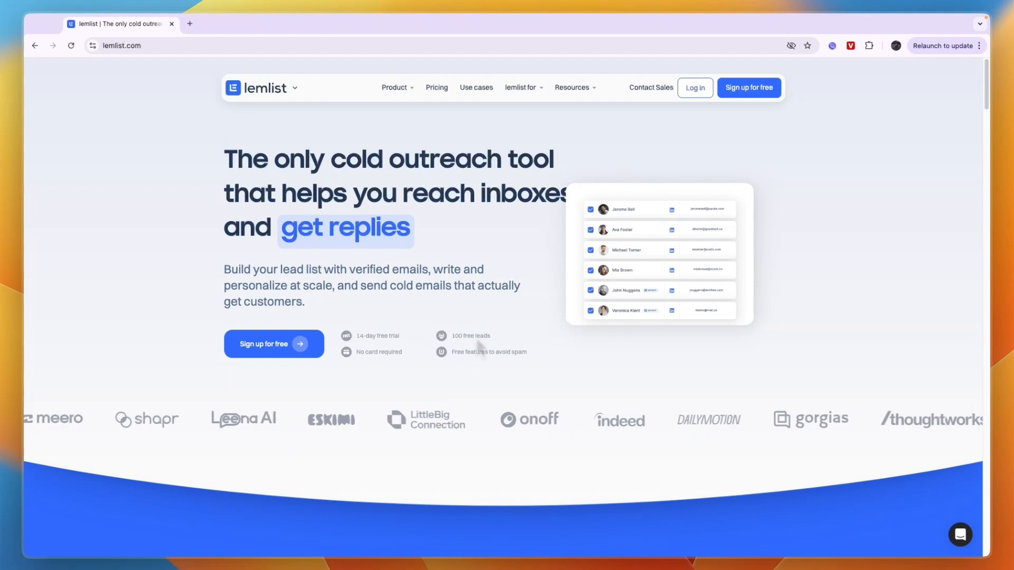
- Open the free account sign-up page and sign up with Google
left_click(272, 87)
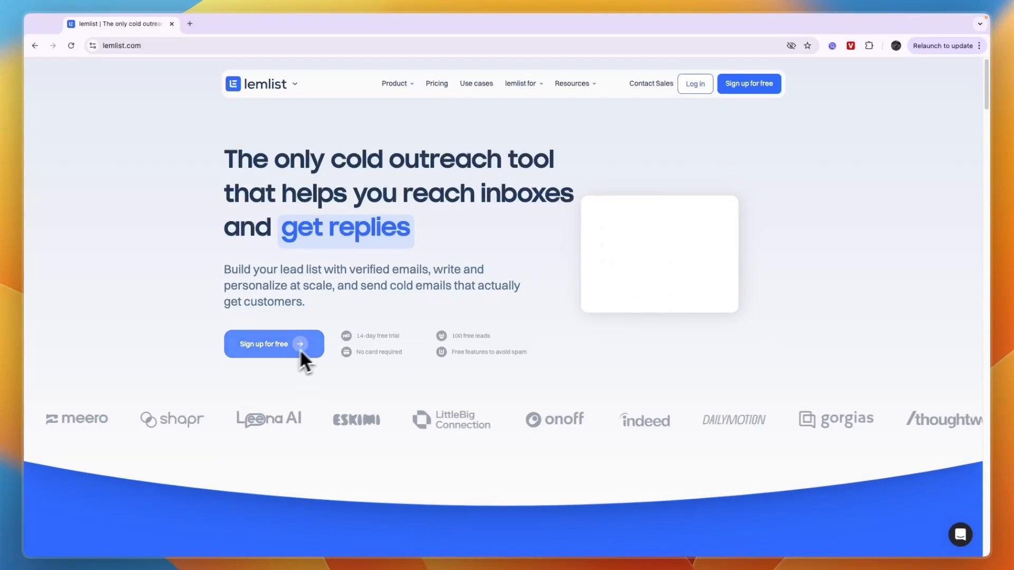
left_click(275, 353)
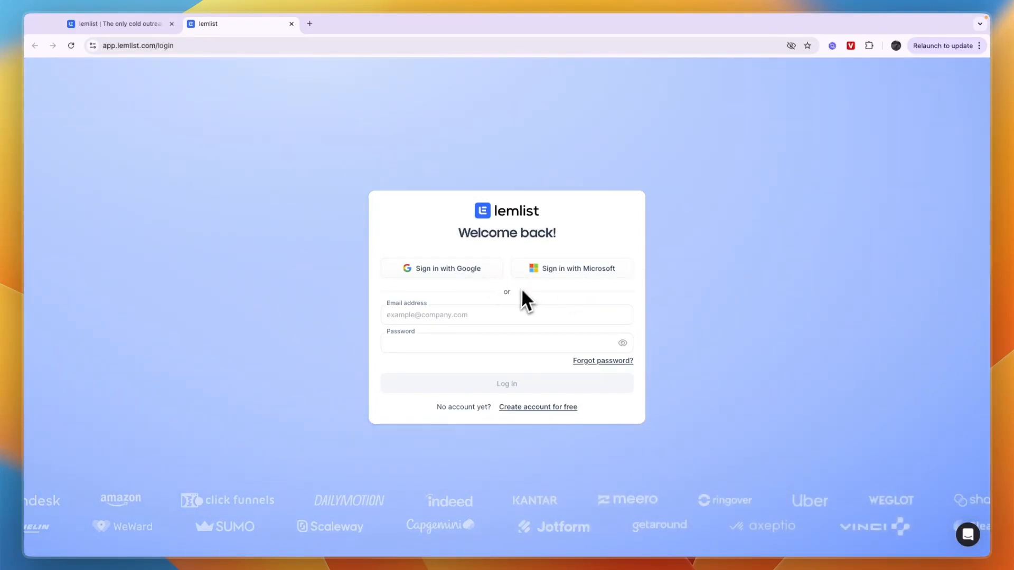
left_click(549, 406)
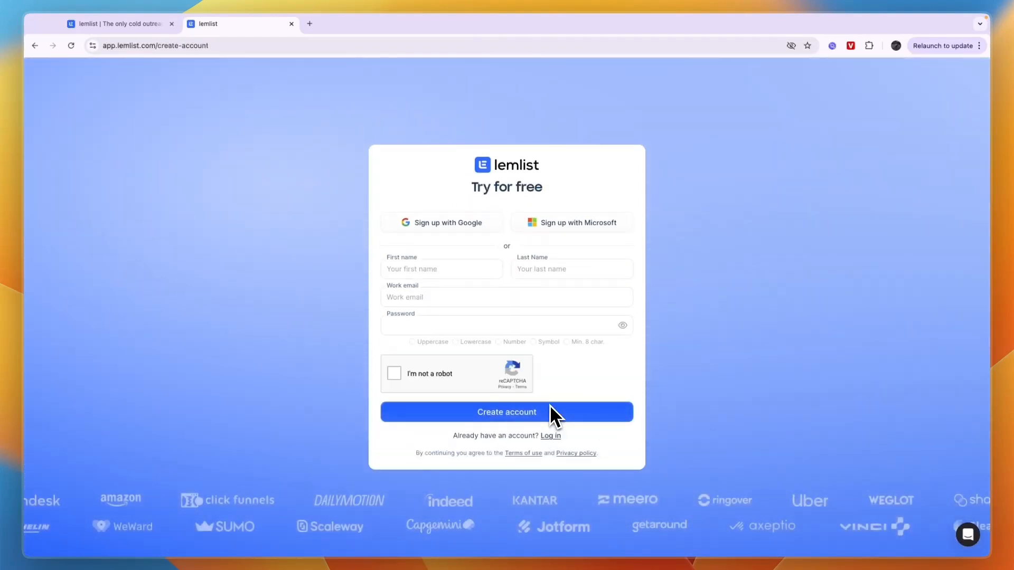
left_click(448, 228)
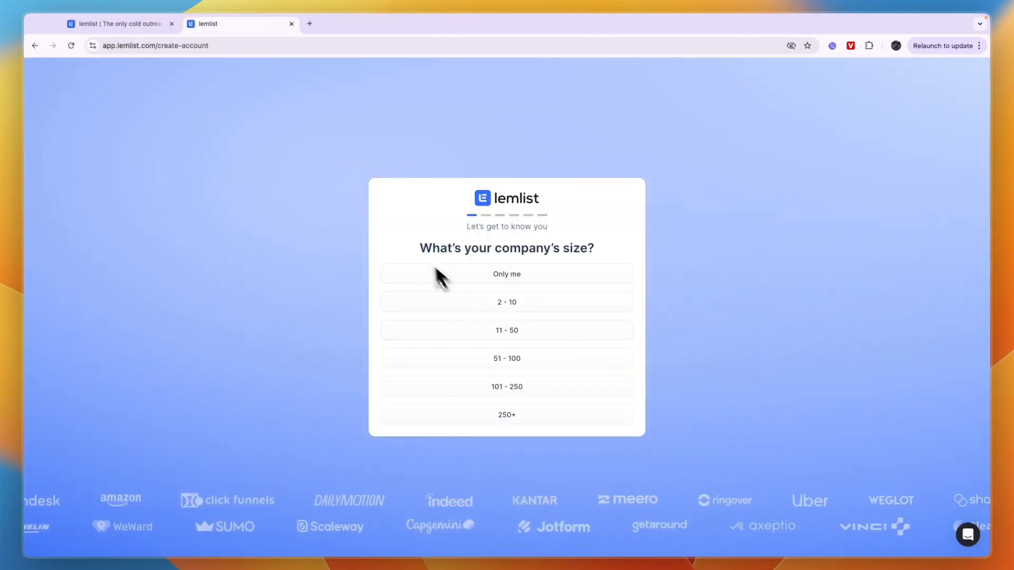
- Choose 2 - 10 as the company size and skip inviting co-workers
left_click_drag(421, 250, 378, 283)
left_click(485, 308)
left_click(422, 323)
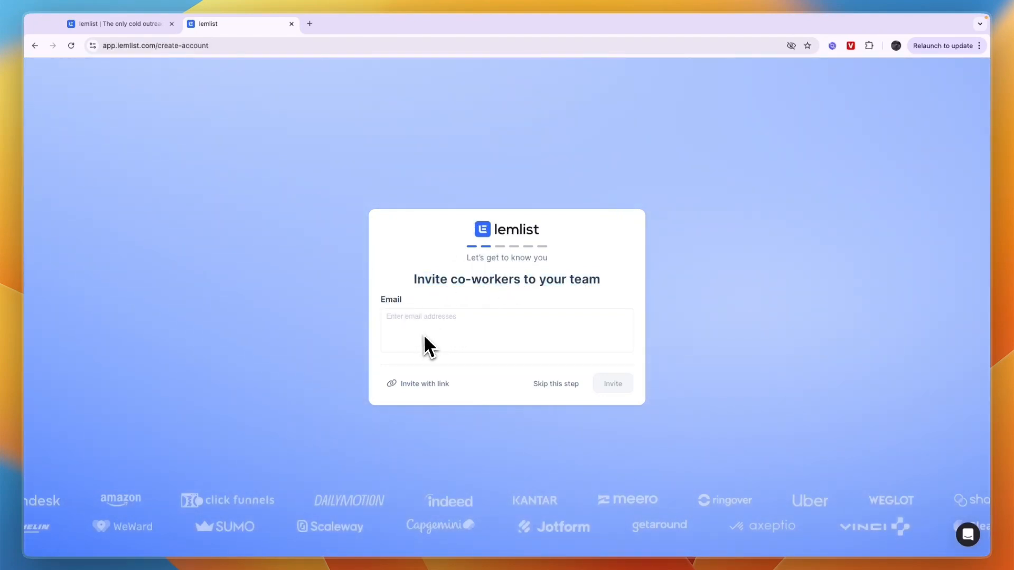
left_click(558, 388)
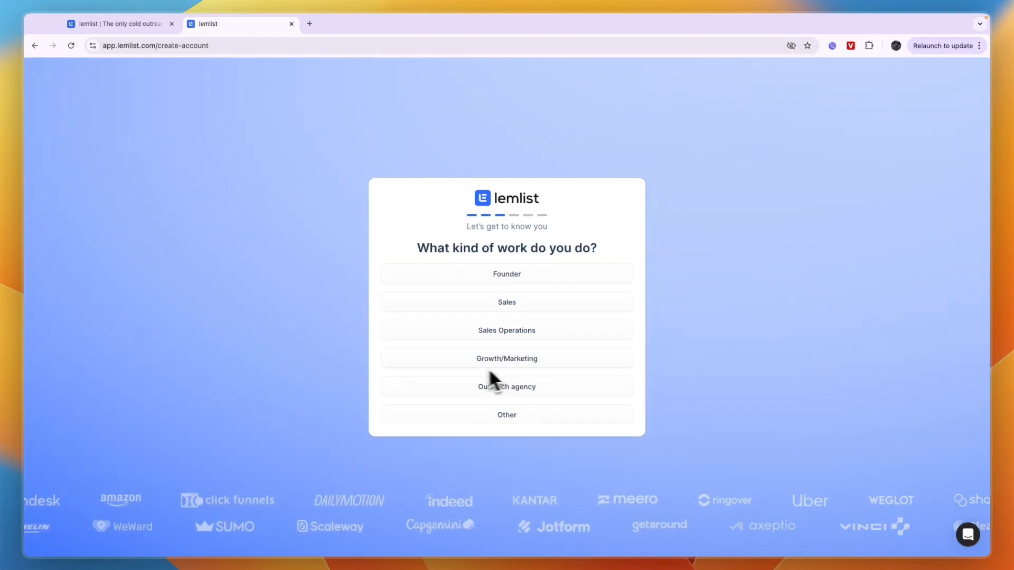
- Answer the onboarding questions with Growth/Marketing as the work, Director/VP as the role and 1 salesperson
left_click(520, 363)
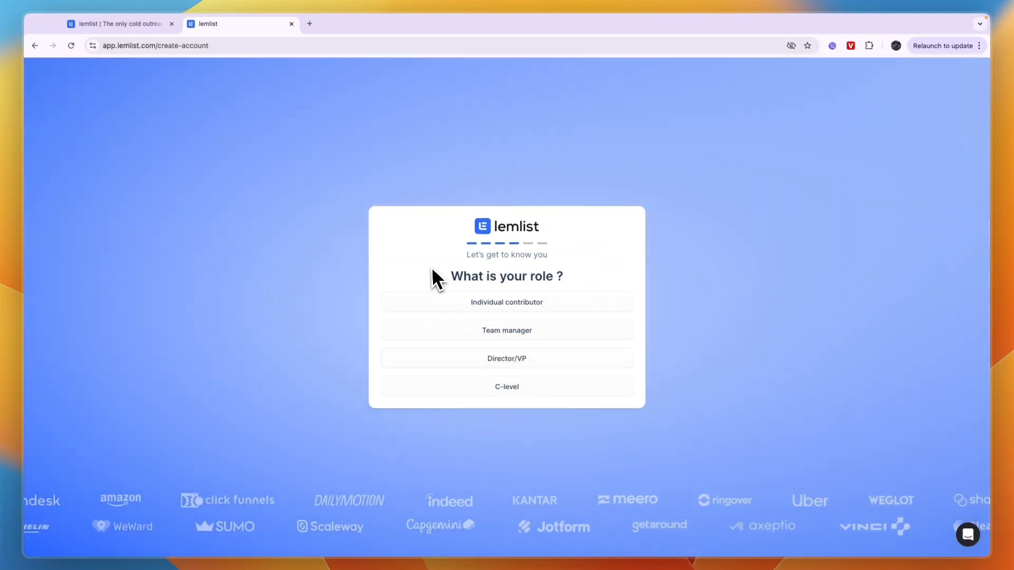
left_click(524, 359)
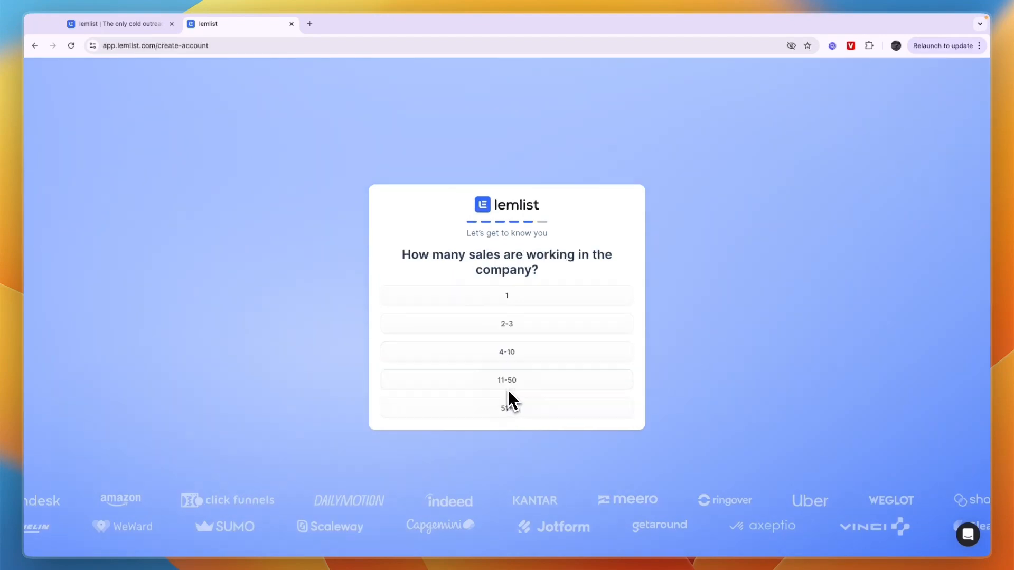
left_click_drag(399, 253, 491, 272)
left_click_drag(412, 254, 577, 292)
left_click(572, 284)
left_click(549, 295)
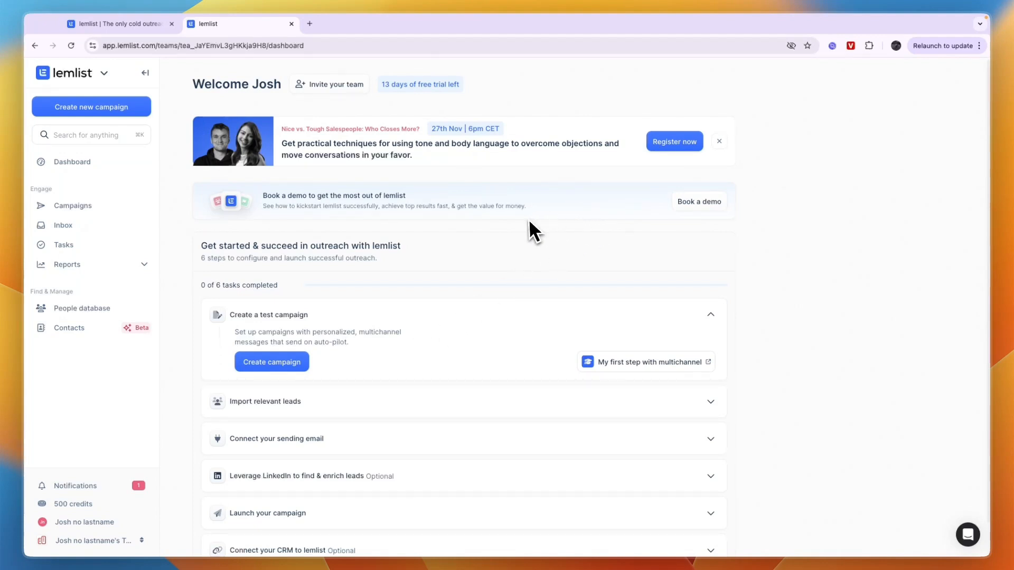
- Review the getting-started checklist, expanding and collapsing the optional CRM connection task
scroll(527, 233, "down", 1)
scroll(269, 338, "down", 1)
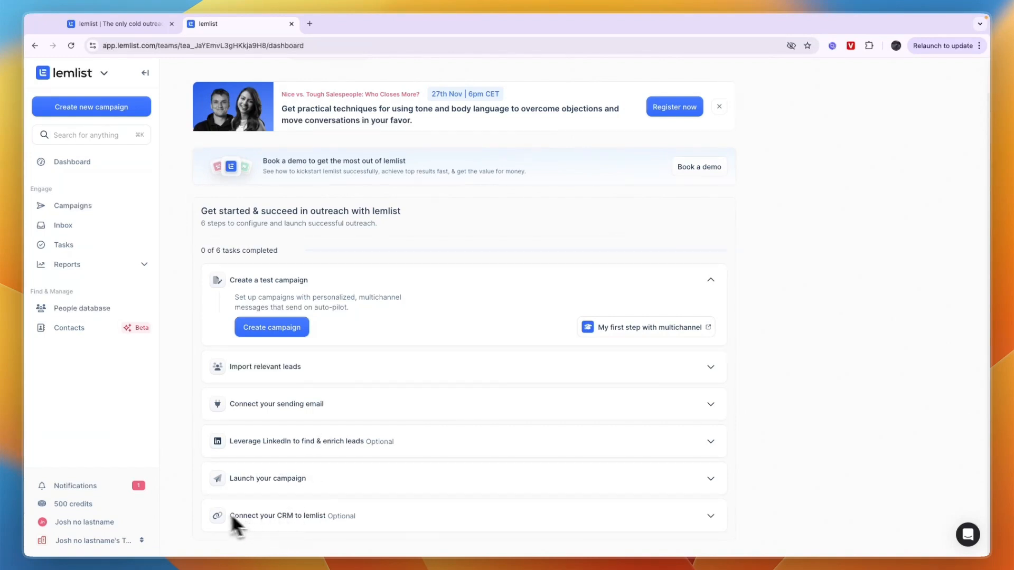
left_click(337, 520)
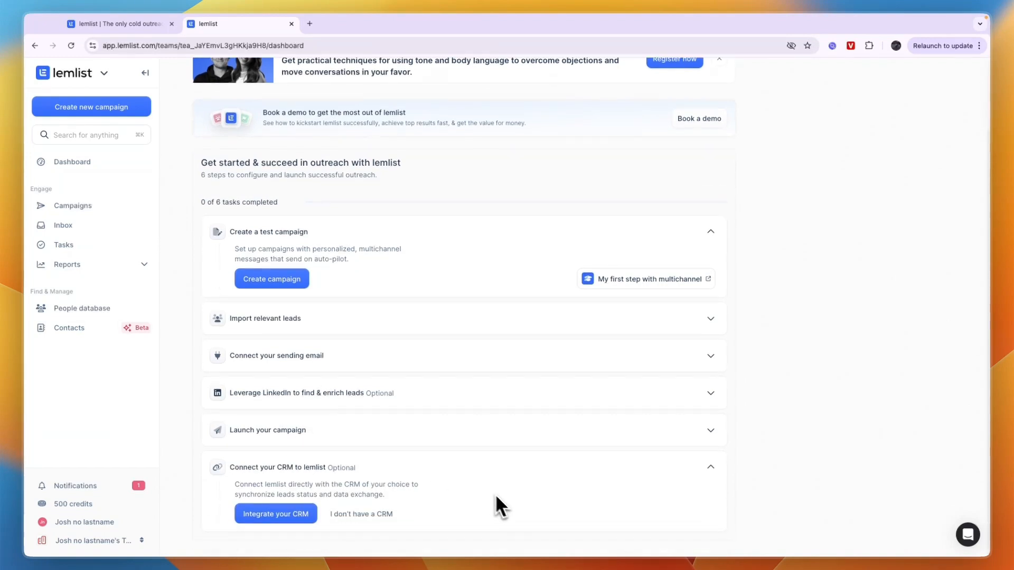
left_click(419, 460)
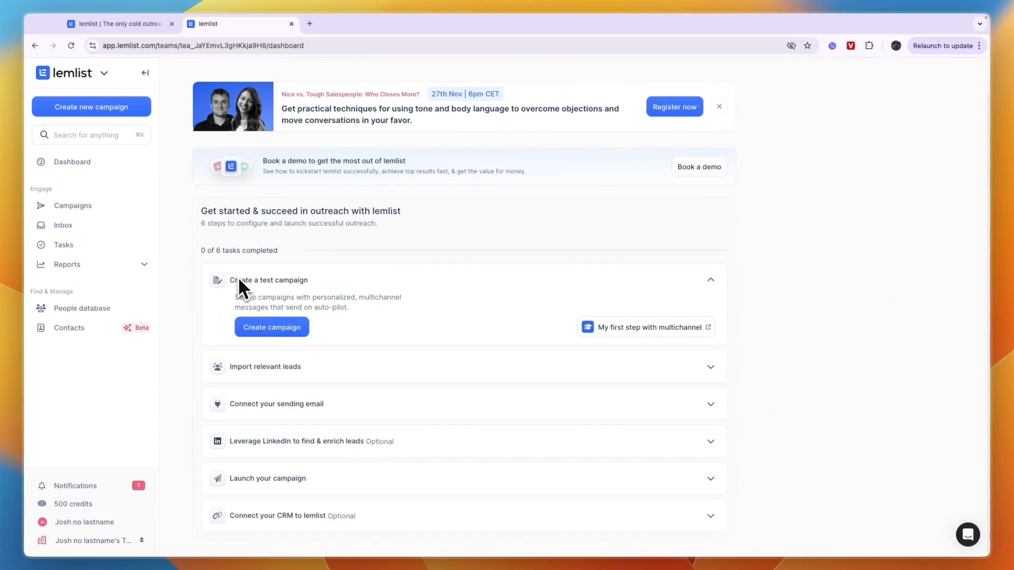
- Create a test campaign and add Visit profile as the first step of its manual sequence
left_click(261, 324)
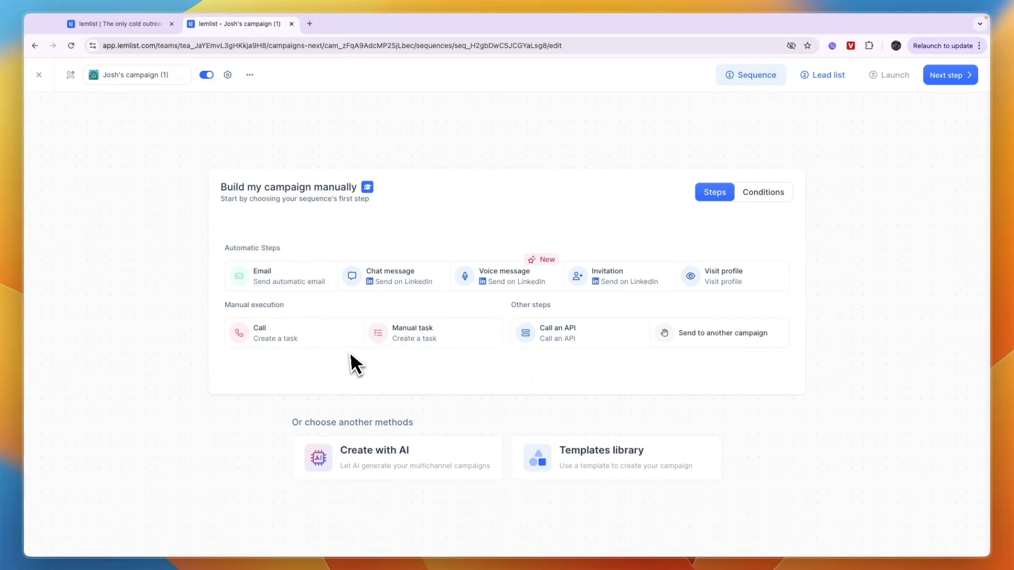
left_click_drag(224, 248, 324, 248)
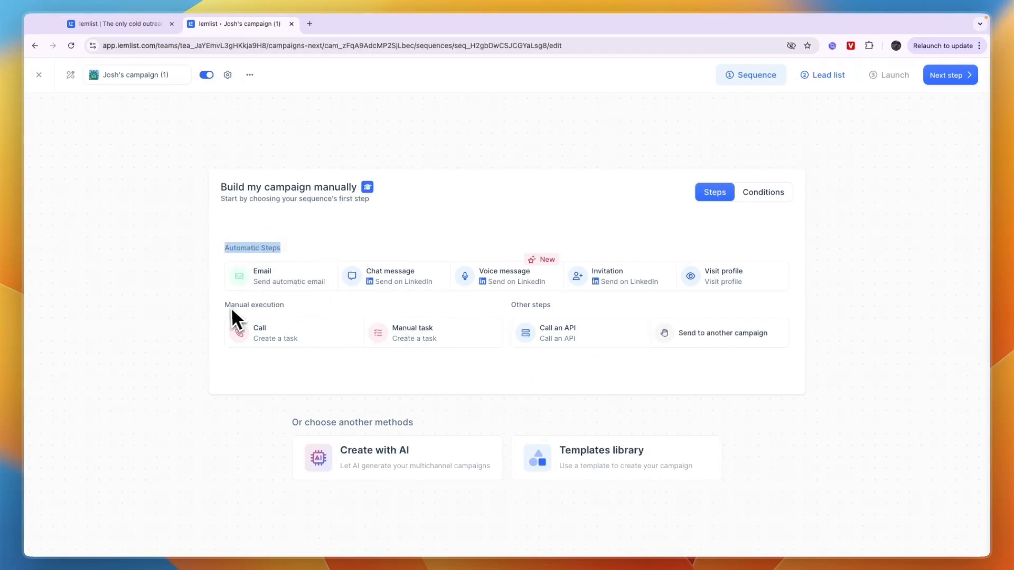
left_click_drag(226, 305, 314, 306)
left_click(312, 310)
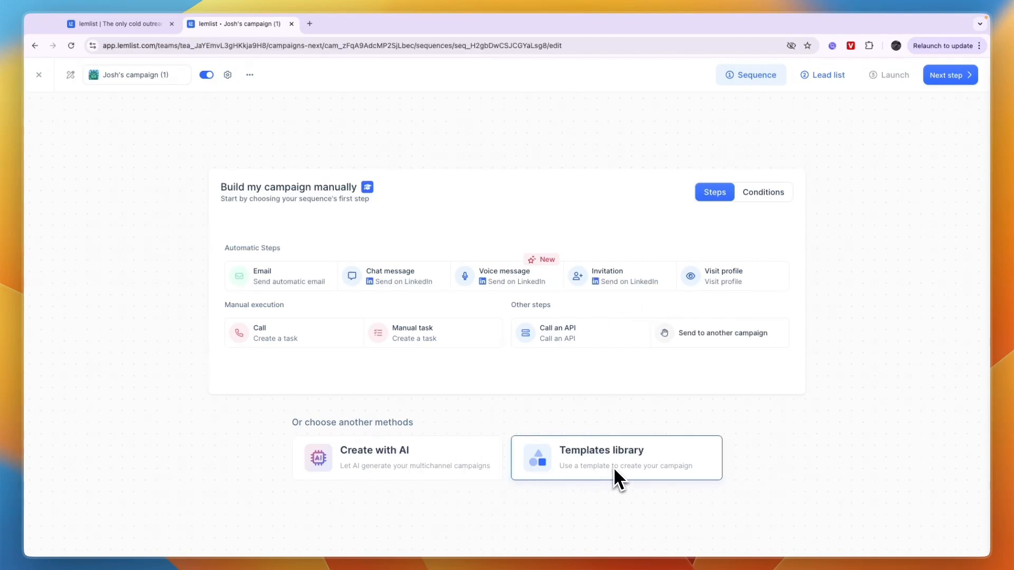
left_click(711, 280)
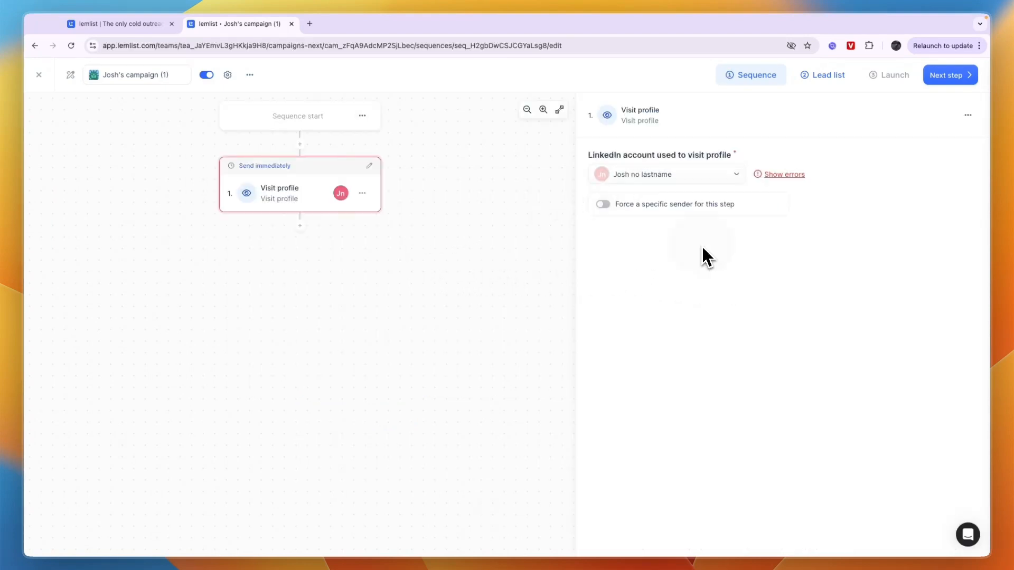
- Deselect and reselect the LinkedIn sender for the Visit profile step
left_click(633, 177)
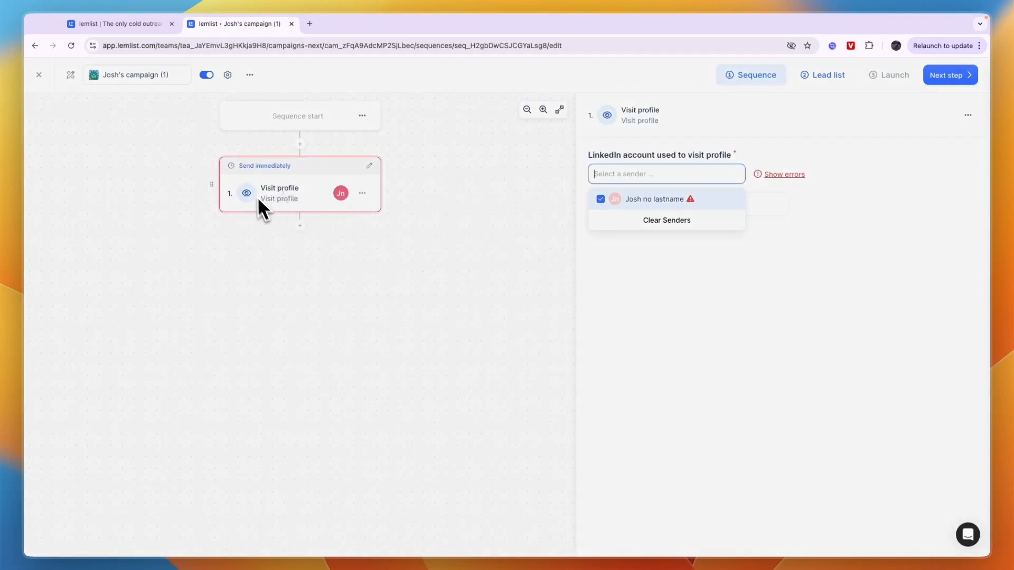
left_click(600, 199)
left_click(628, 177)
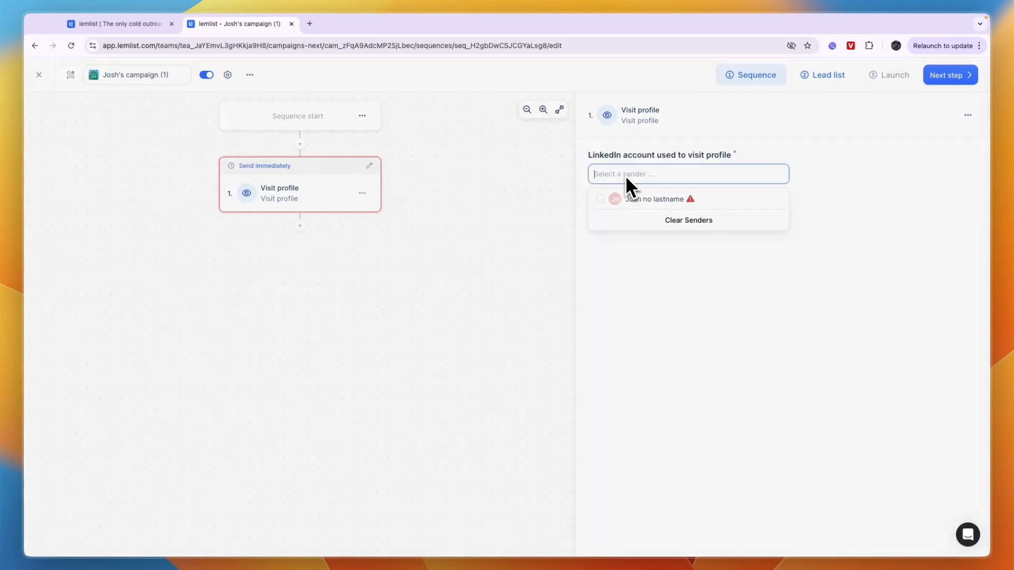
left_click(601, 203)
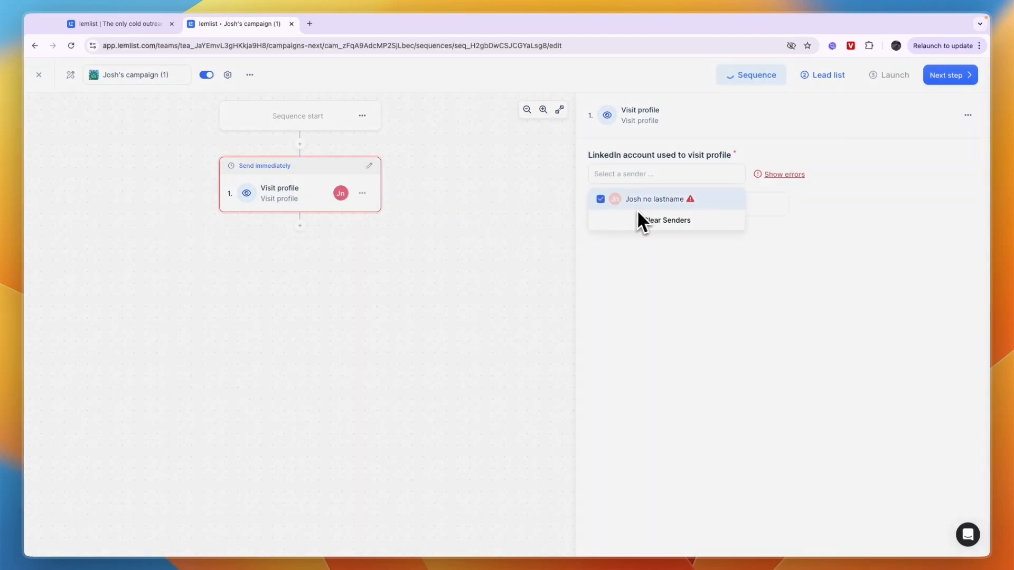
left_click(683, 244)
- View the sender errors and the LinkedIn reconnection instructions, and close both dialogs
left_click(781, 174)
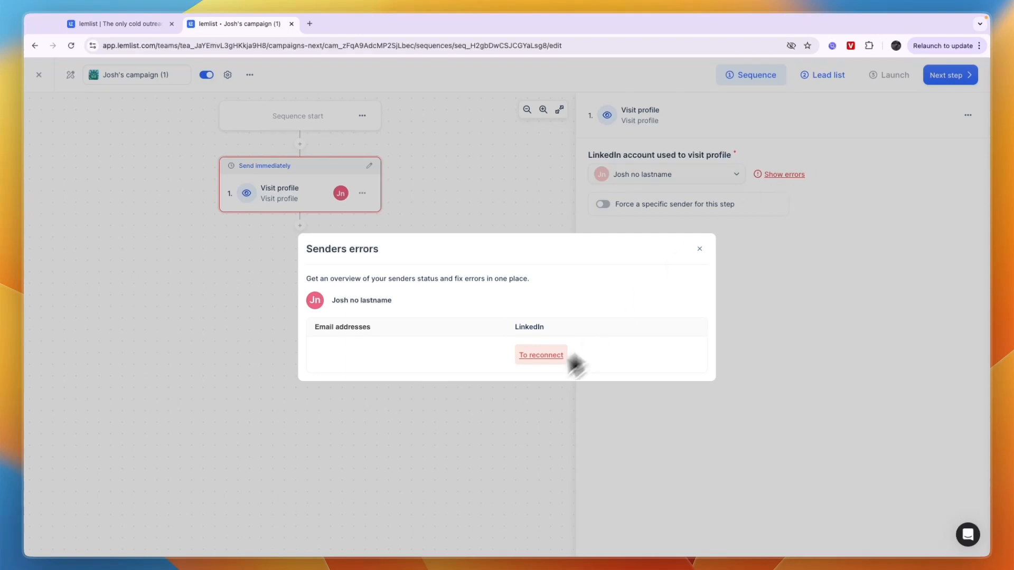
left_click(534, 351)
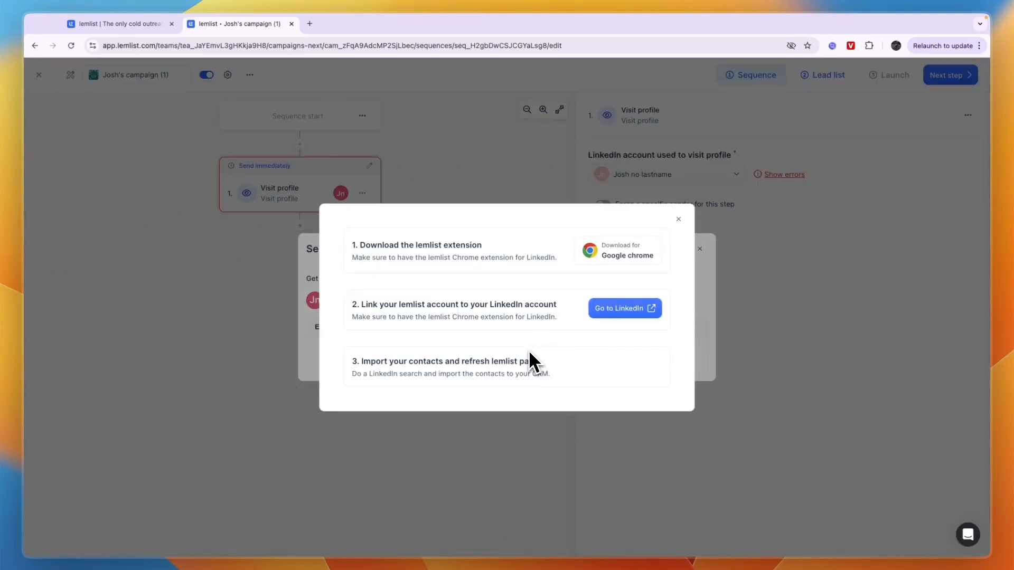
left_click(796, 324)
left_click(699, 249)
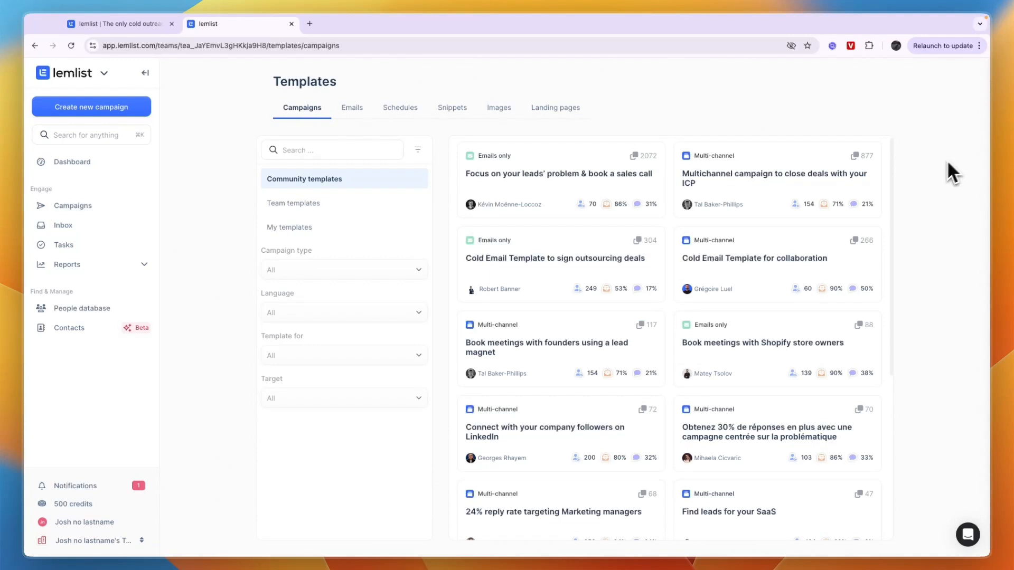
- Browse the community campaign templates and search them for "smma"
mouse_move(731, 257)
mouse_move(607, 279)
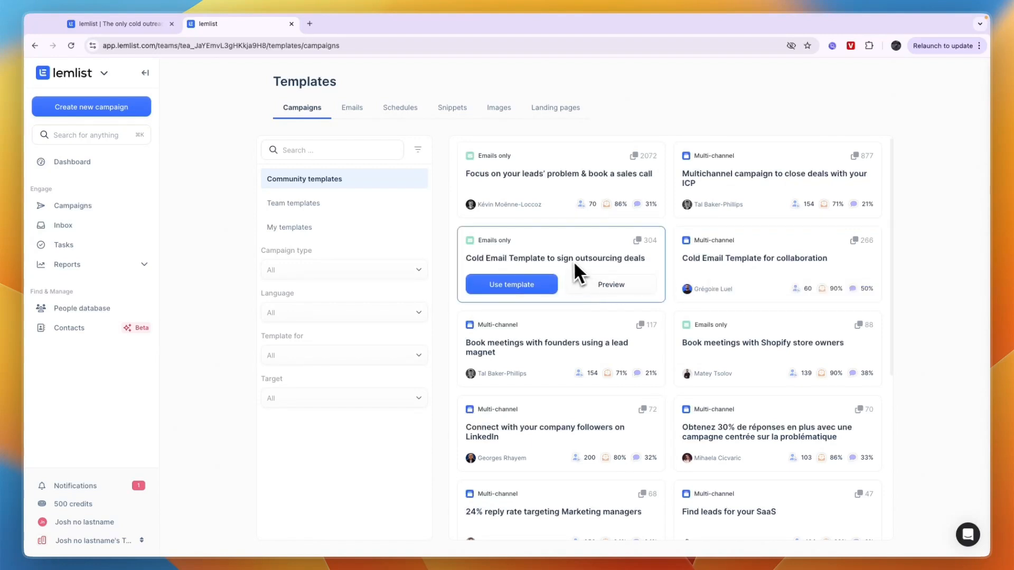
mouse_move(728, 283)
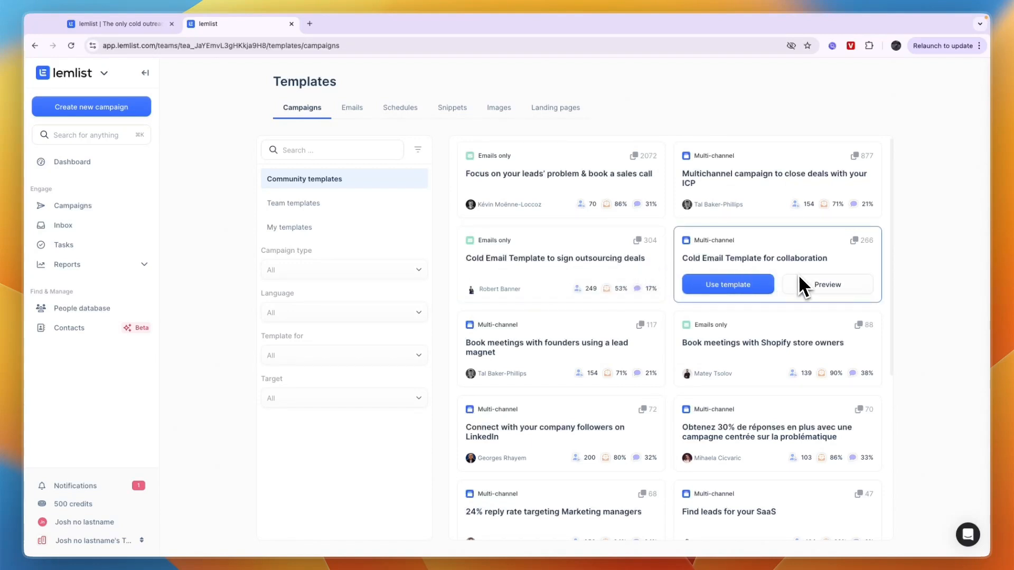
scroll(762, 274, "down", 15)
left_click(343, 149)
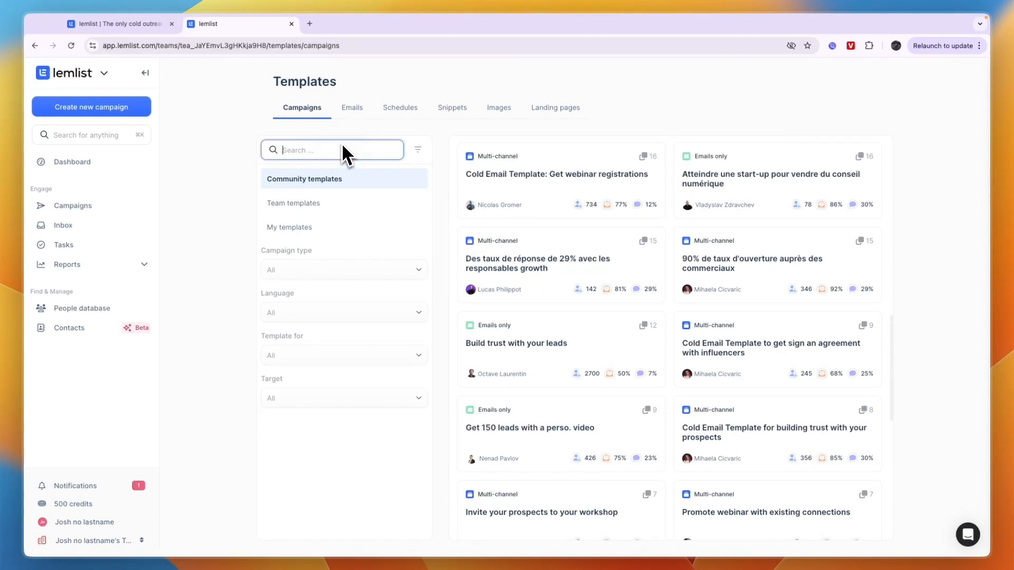
type("smma")
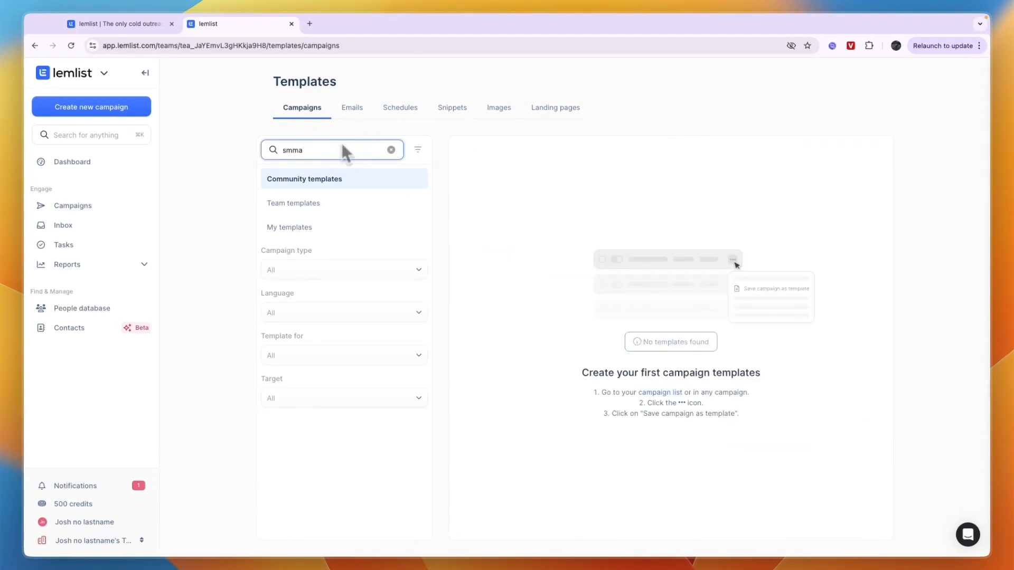
- Search the templates for "agency" and use "Cold Email Template for Lead Generation in an Agency" for a campaign
left_click_drag(346, 146, 283, 123)
type("agency")
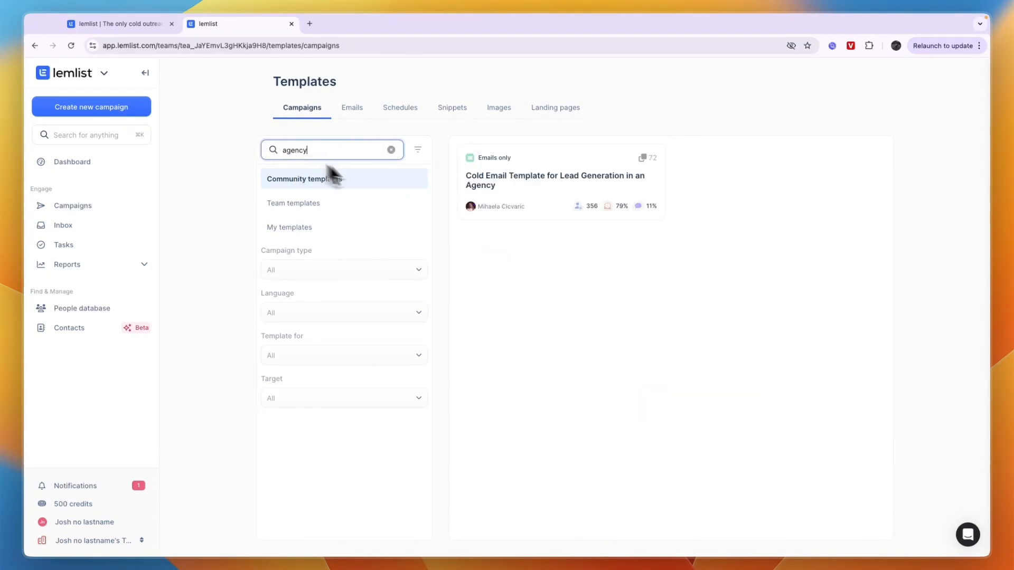
mouse_move(499, 193)
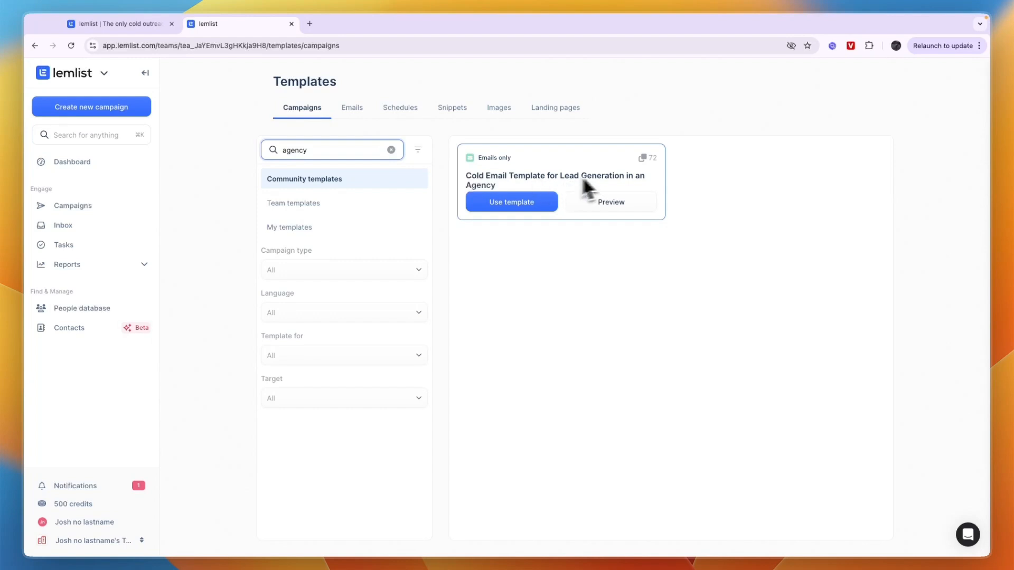
left_click(507, 201)
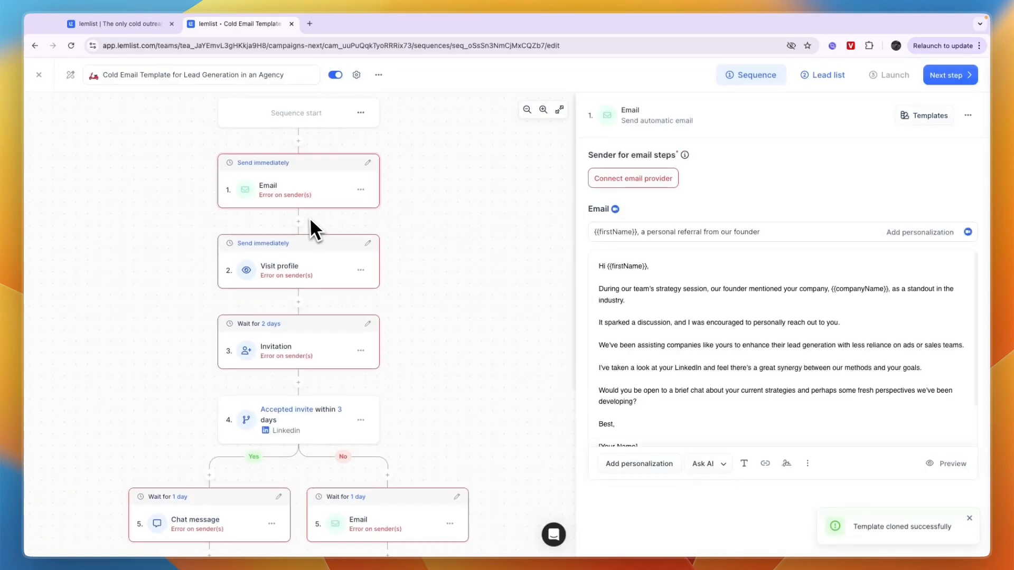
- Review the template's sequence through both branches, open the step 8 Chat message and highlight its {{firstName}} variable
scroll(271, 242, "down", 1)
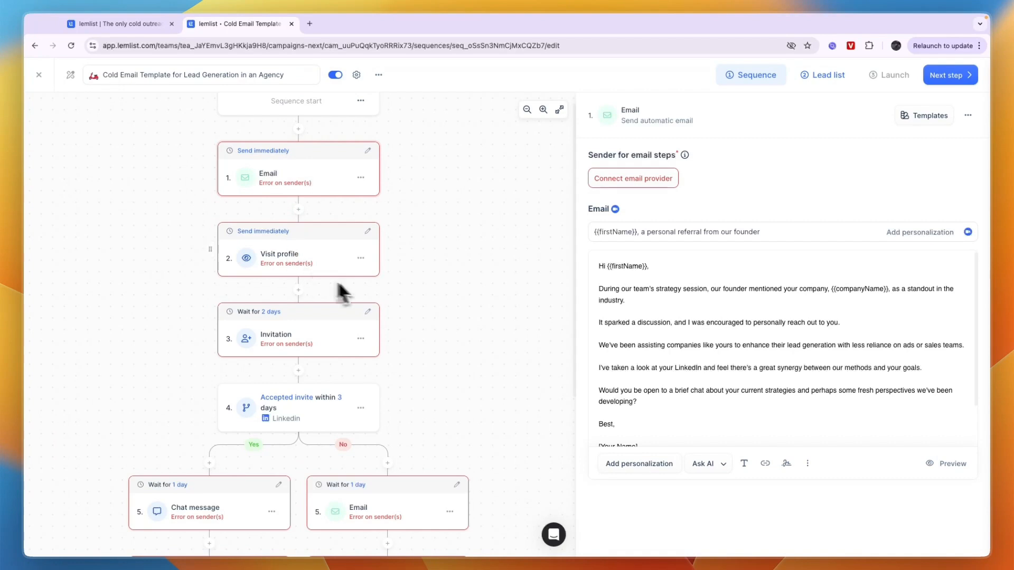
scroll(327, 264, "down", 1)
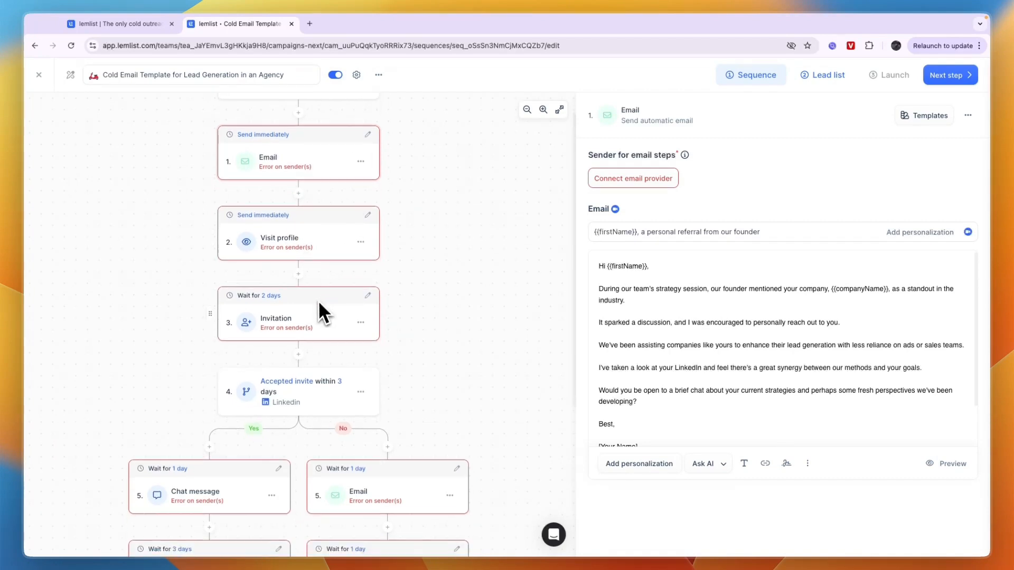
scroll(330, 320, "down", 3)
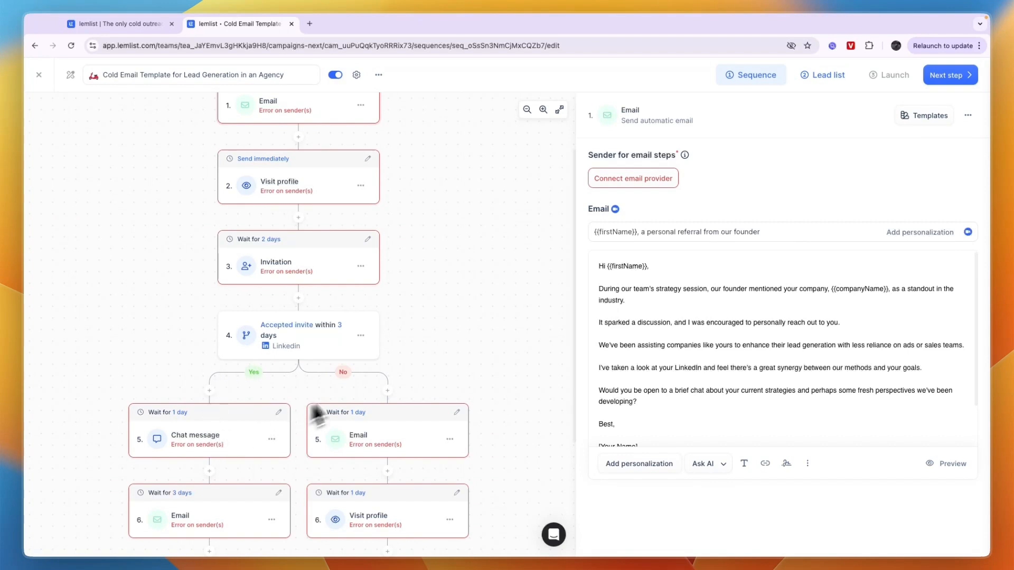
scroll(315, 414, "down", 7)
scroll(227, 312, "down", 2)
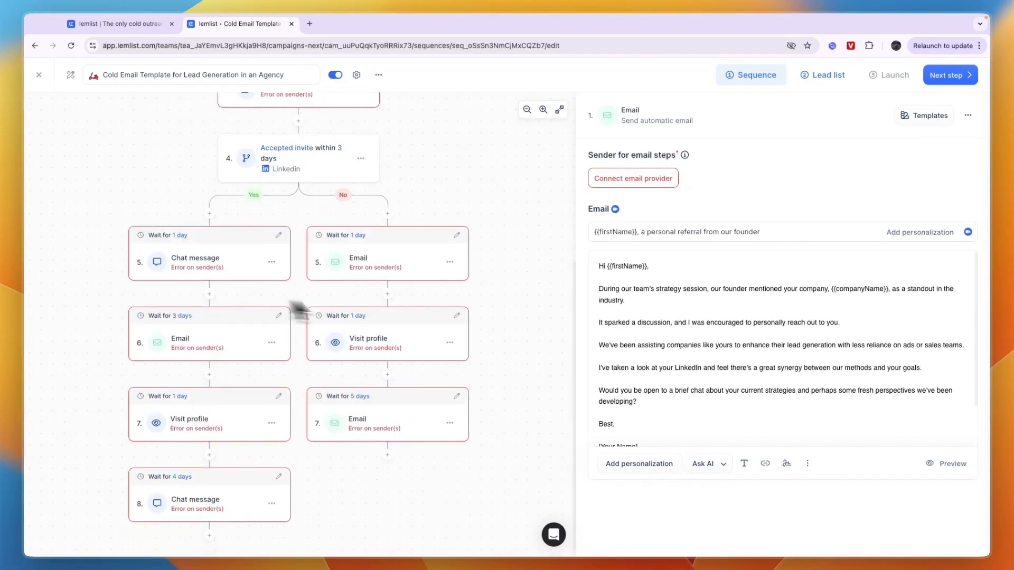
left_click(252, 499)
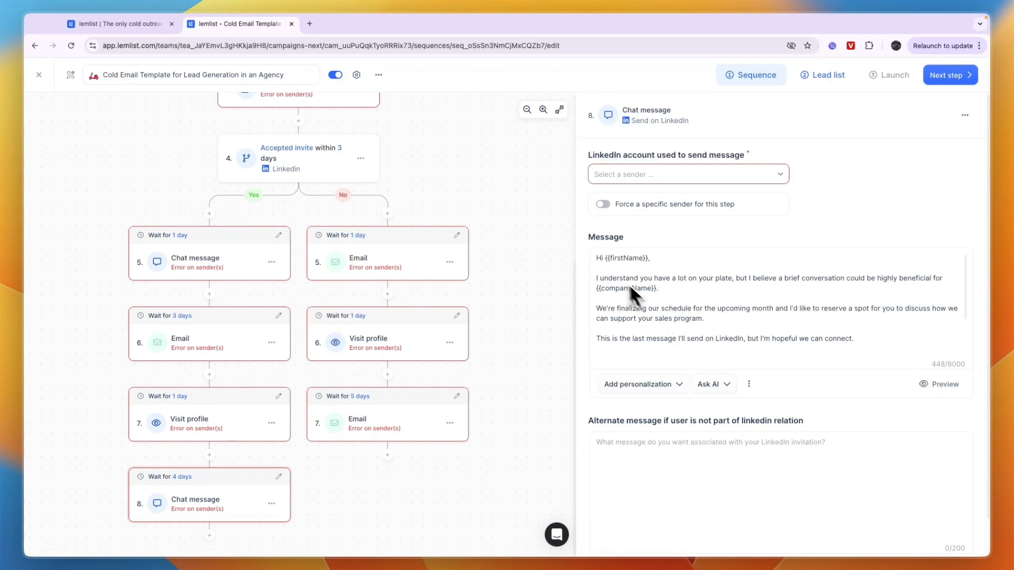
left_click(607, 259)
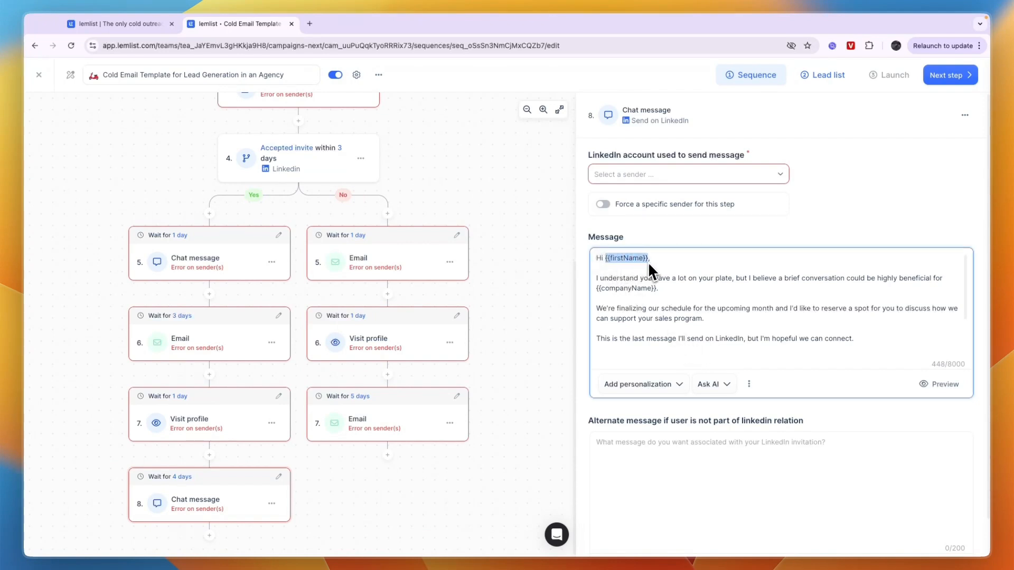
- Read the whole step 8 Chat message, review the sequence from its start and go to the campaign's lead list
left_click(692, 287)
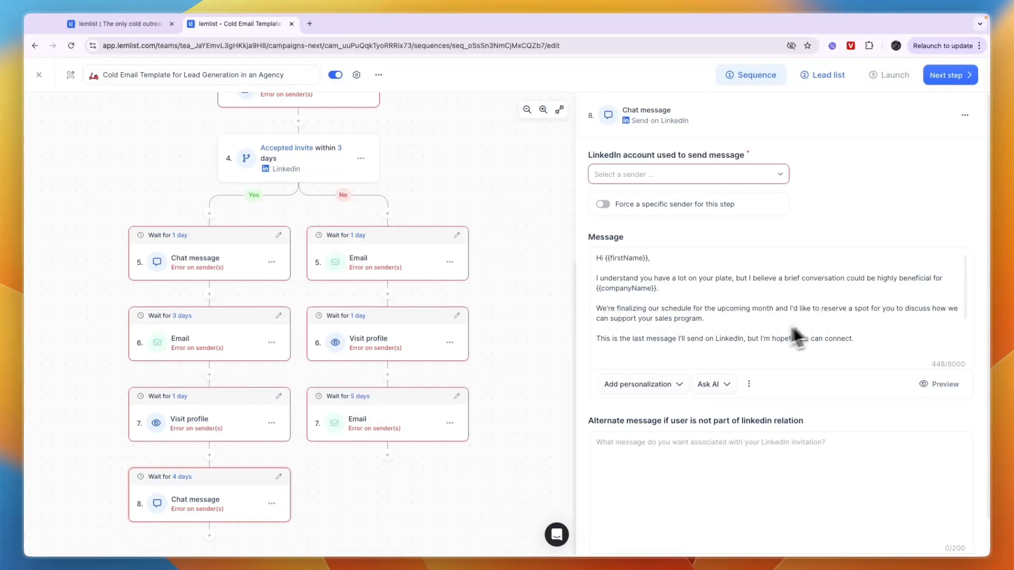
scroll(681, 317, "down", 2)
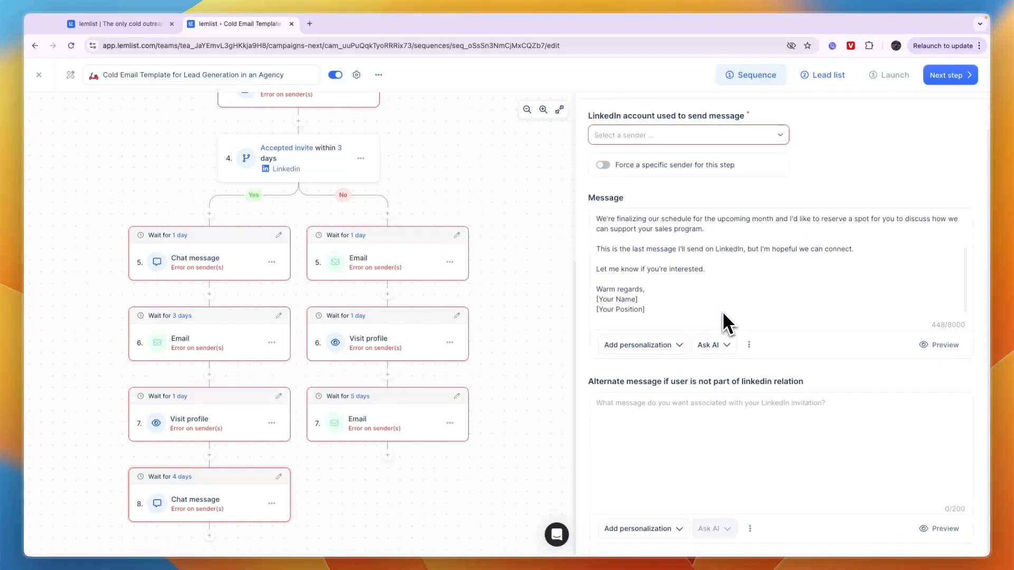
scroll(711, 322, "up", 2)
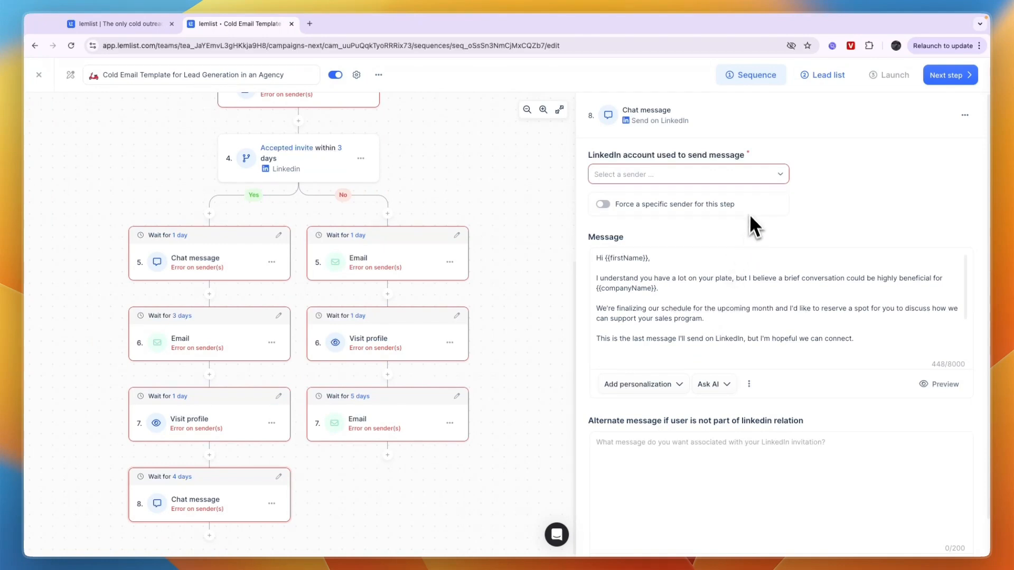
scroll(369, 275, "up", 5)
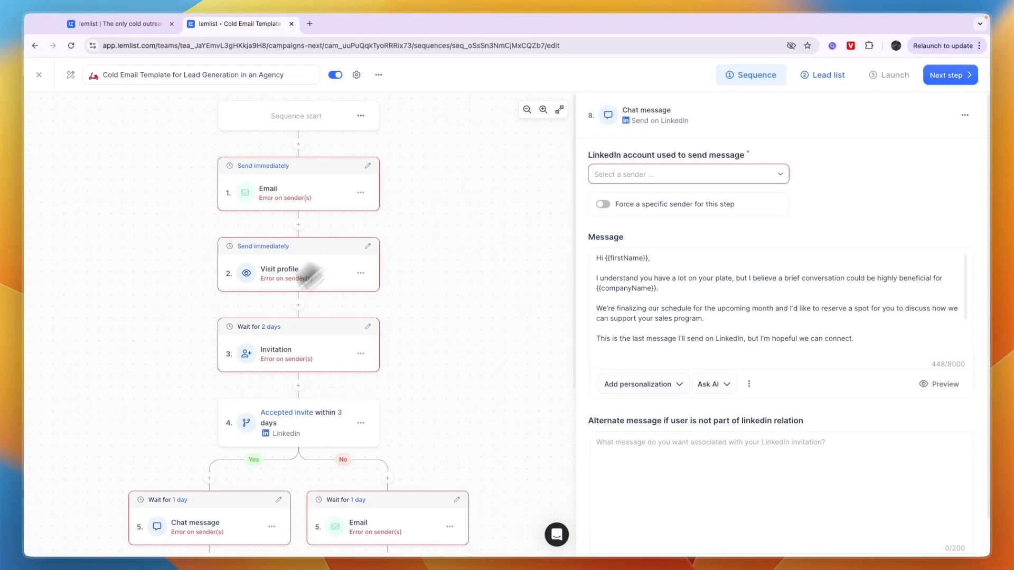
scroll(213, 420, "down", 1)
scroll(317, 253, "up", 1)
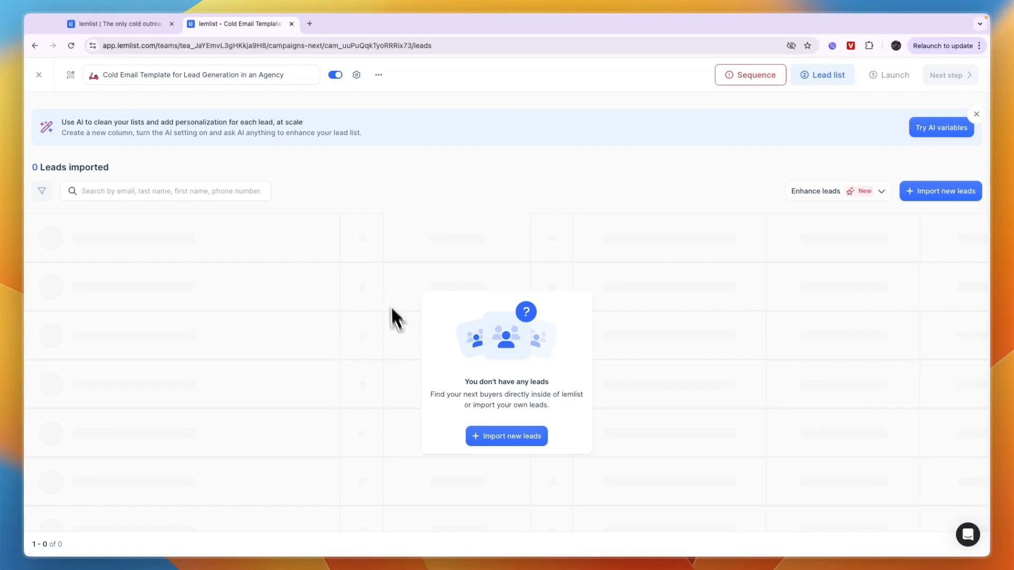
- Start importing new leads and filter the People database by company industry Real Estate and company size 11-50
left_click(499, 436)
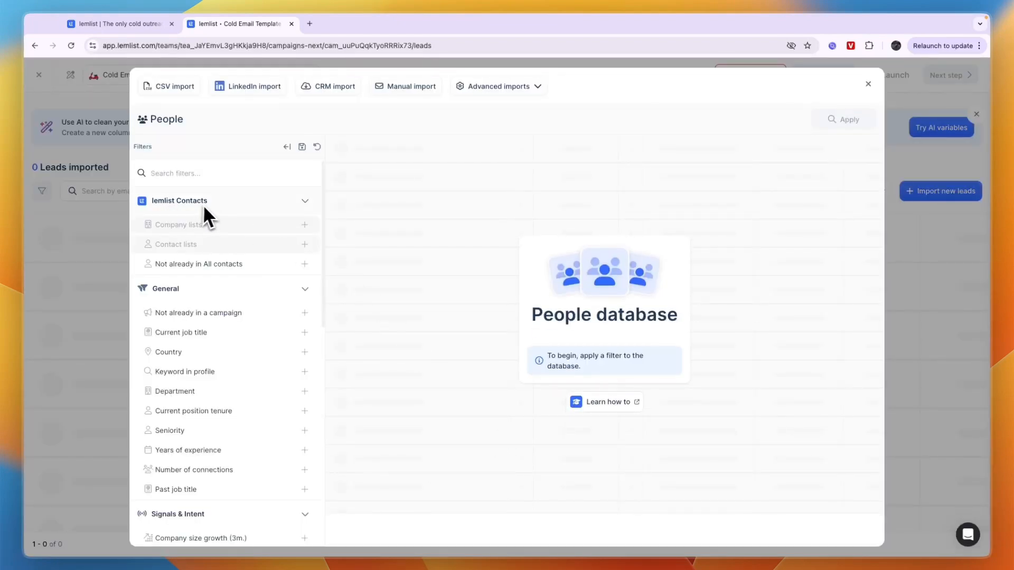
scroll(231, 232, "down", 6)
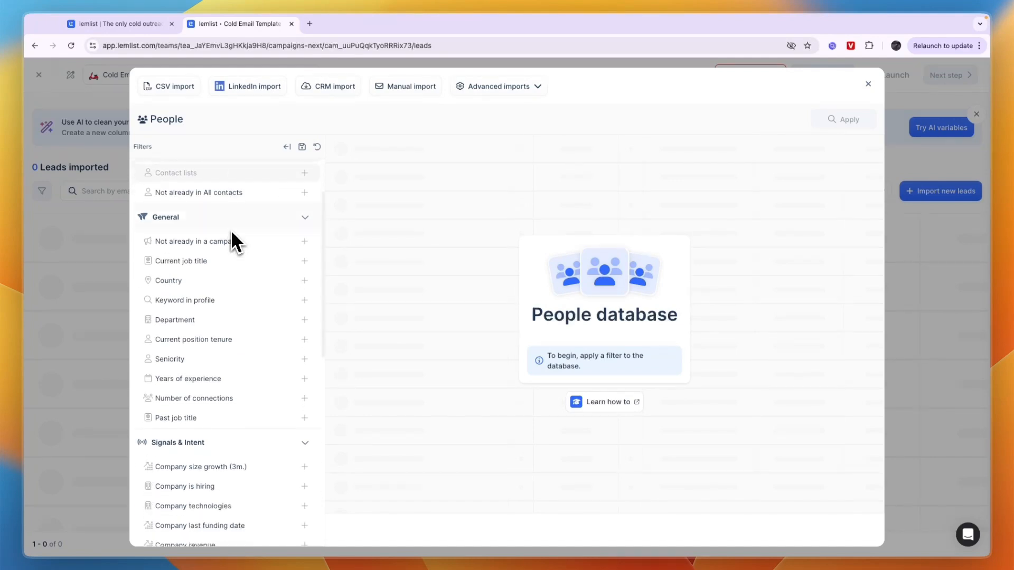
scroll(208, 269, "up", 6)
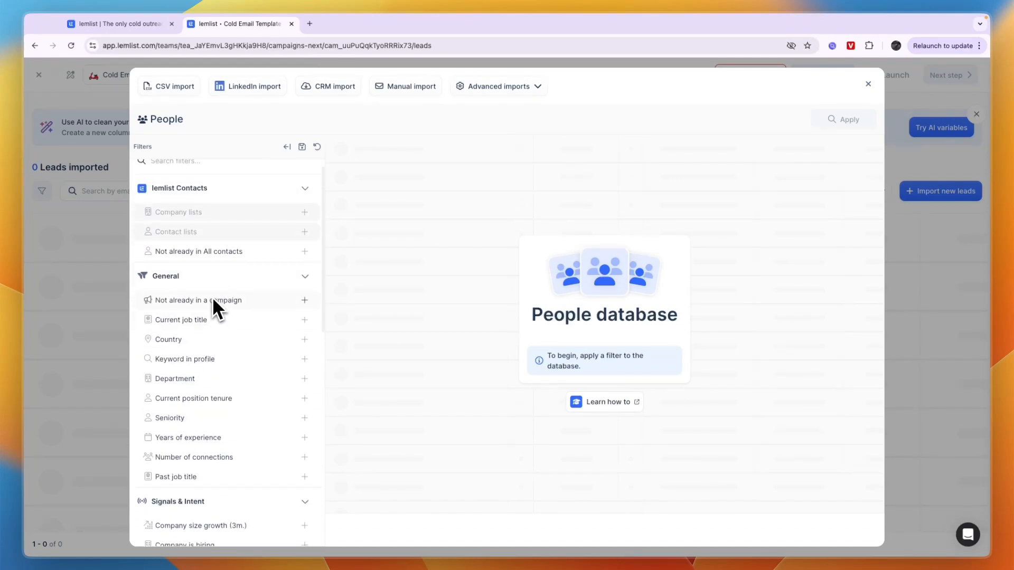
scroll(197, 279, "up", 1)
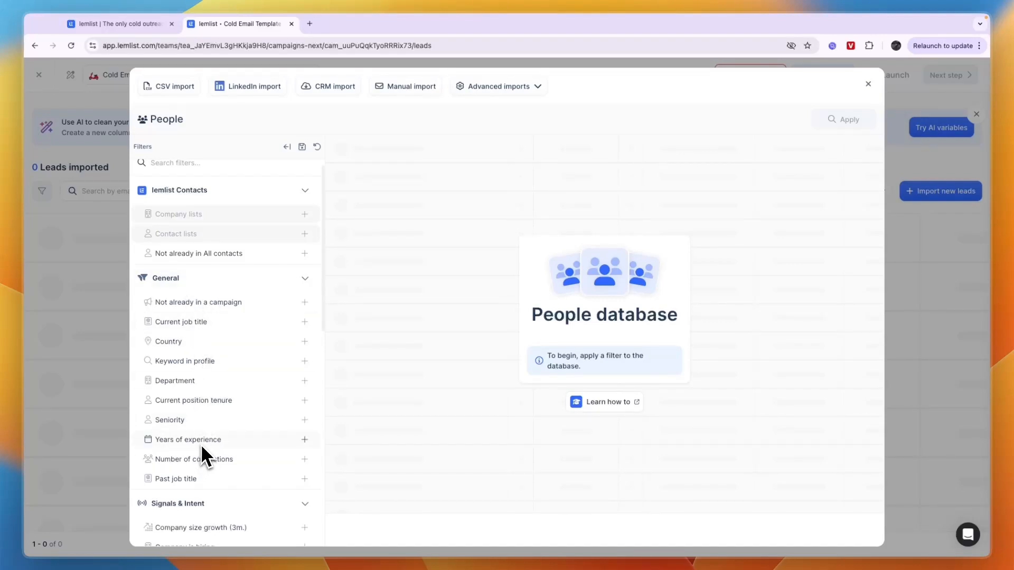
scroll(174, 317, "up", 1)
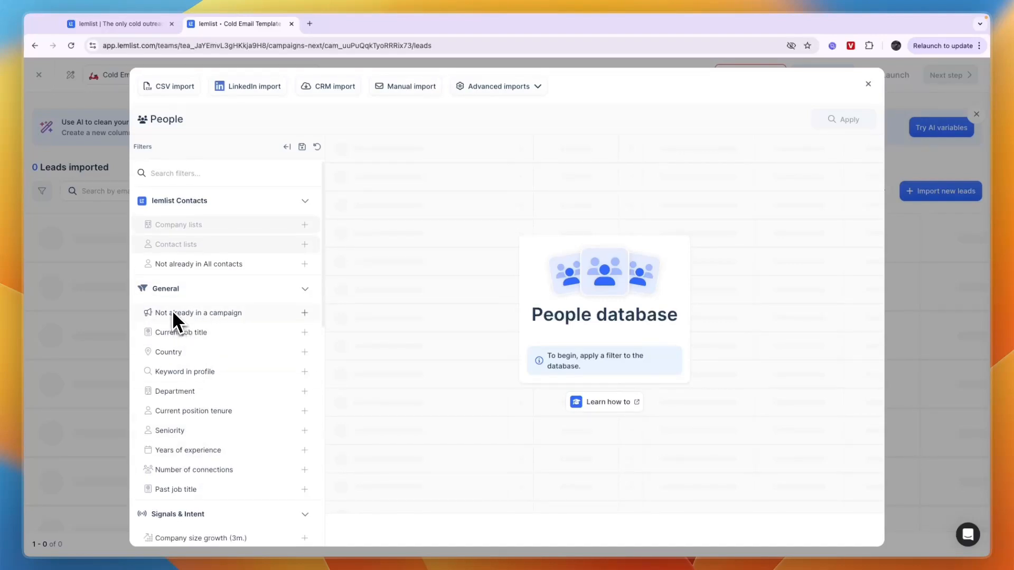
scroll(241, 417, "down", 5)
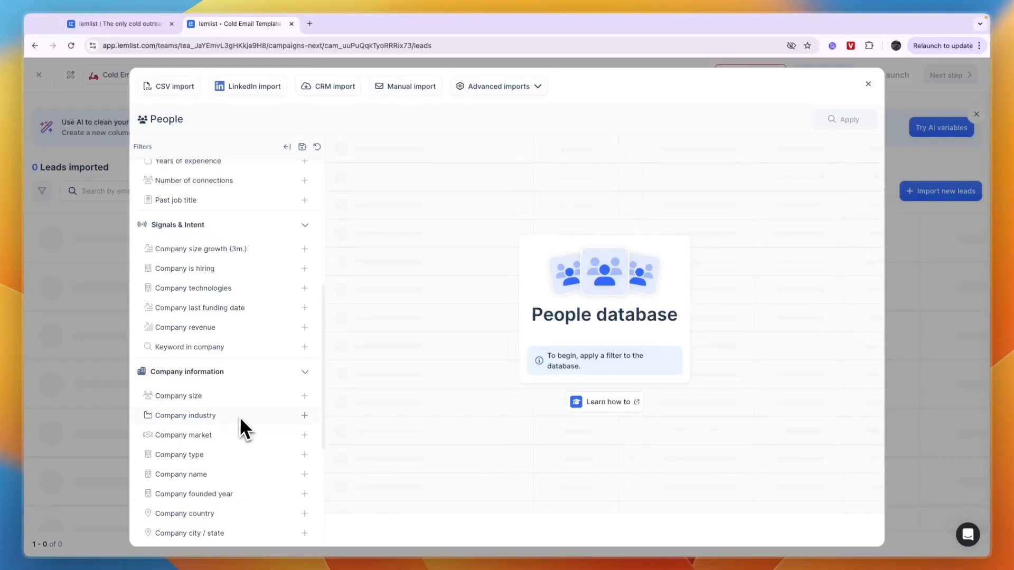
left_click(203, 419)
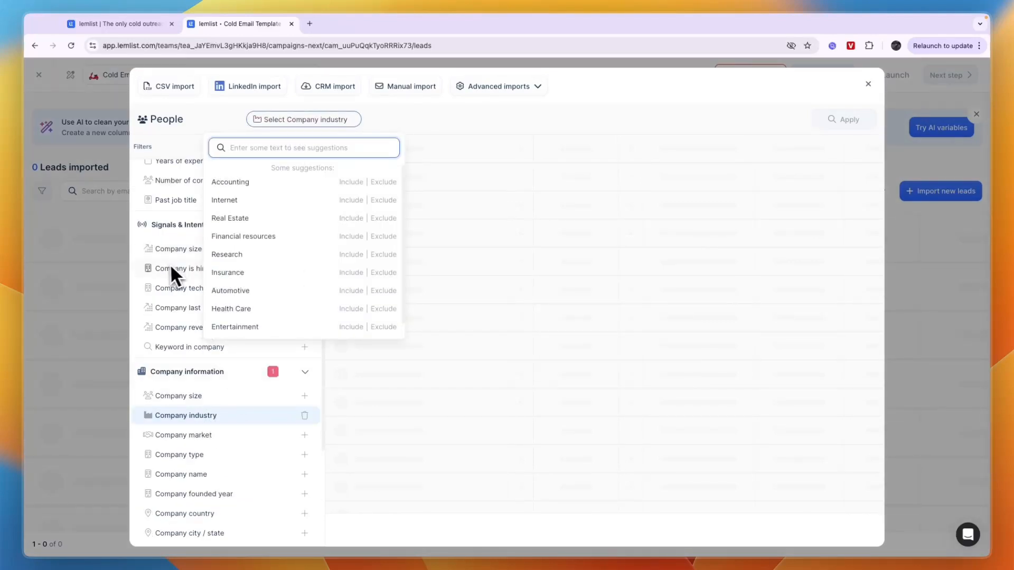
left_click(255, 219)
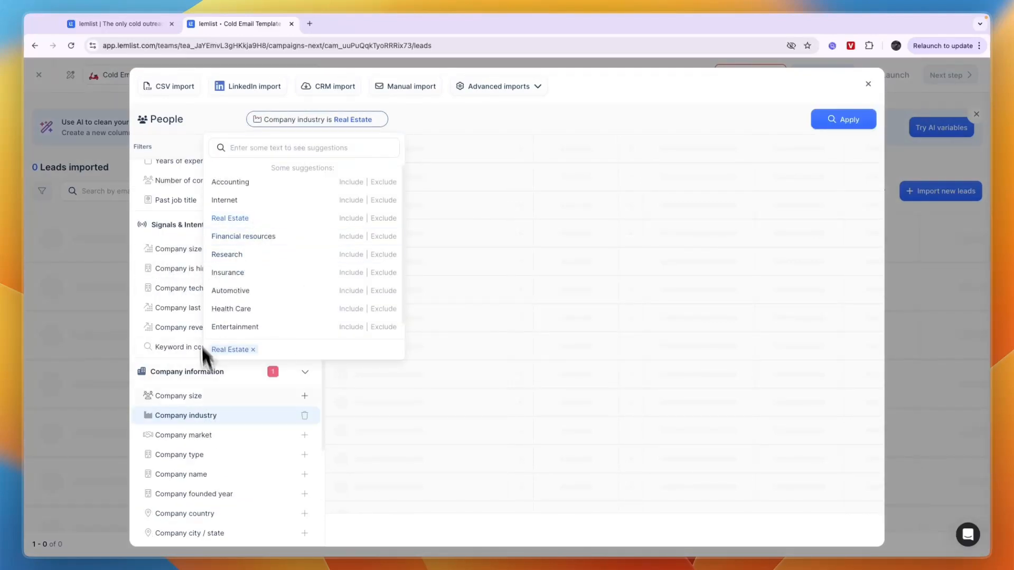
left_click(252, 397)
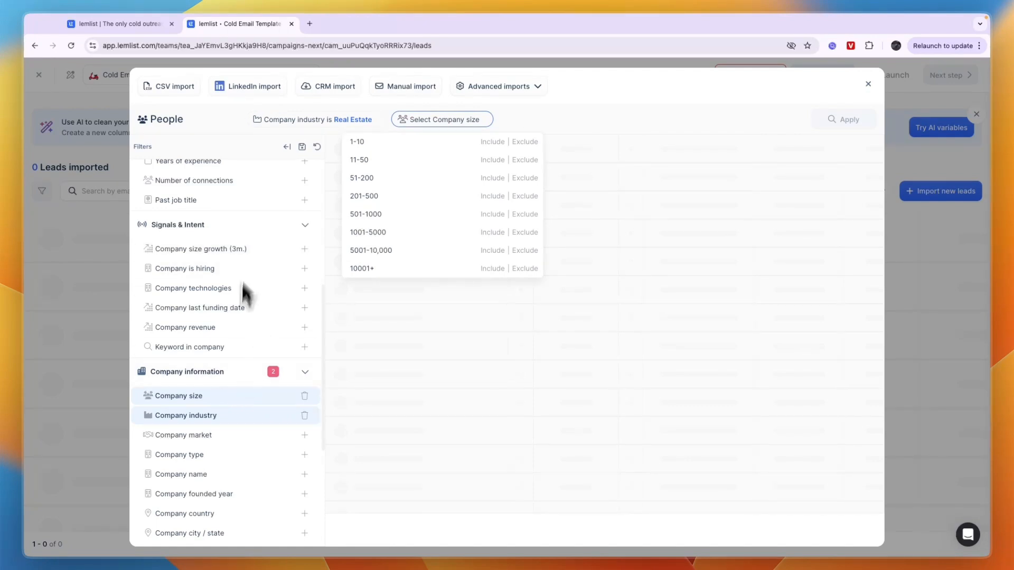
left_click(386, 158)
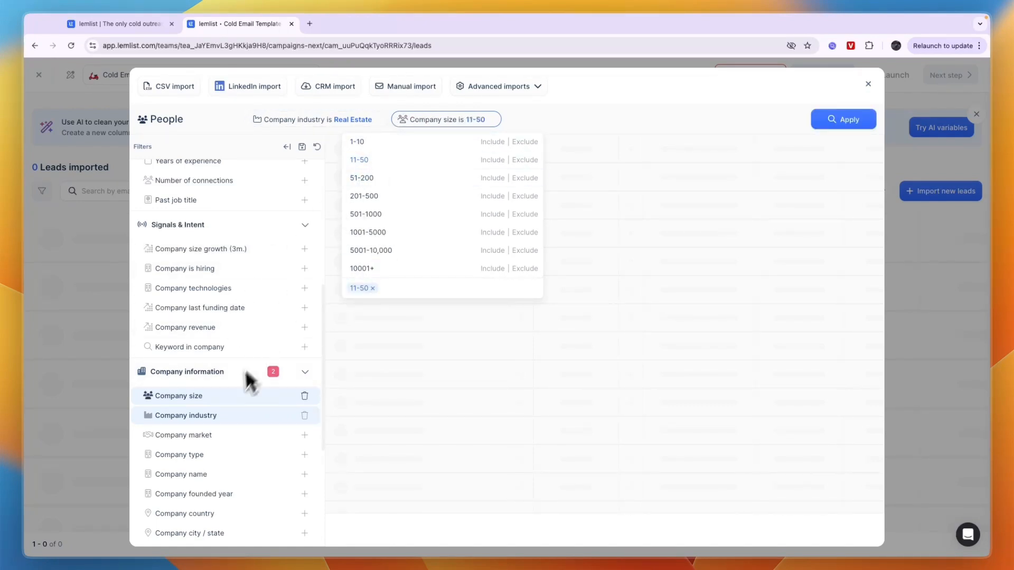
- Add a Current job title filter that includes Head of marketing and CEO
scroll(222, 372, "up", 5)
left_click(210, 315)
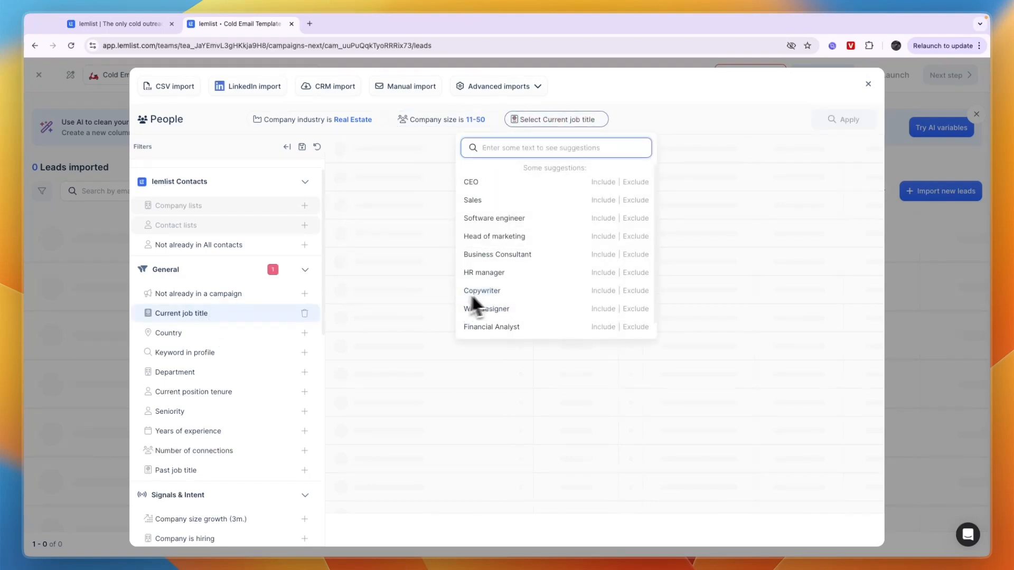
left_click(514, 237)
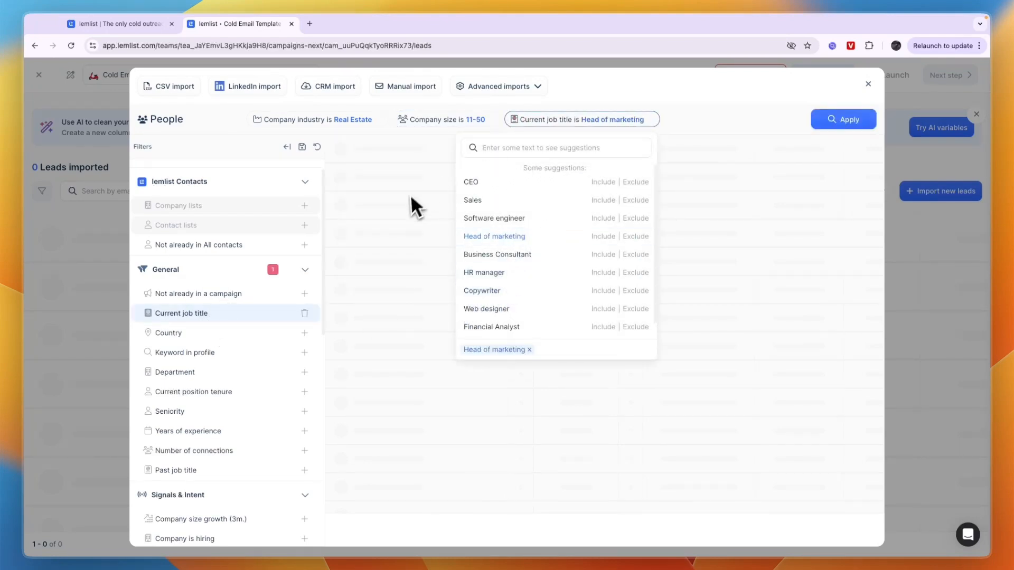
left_click(492, 182)
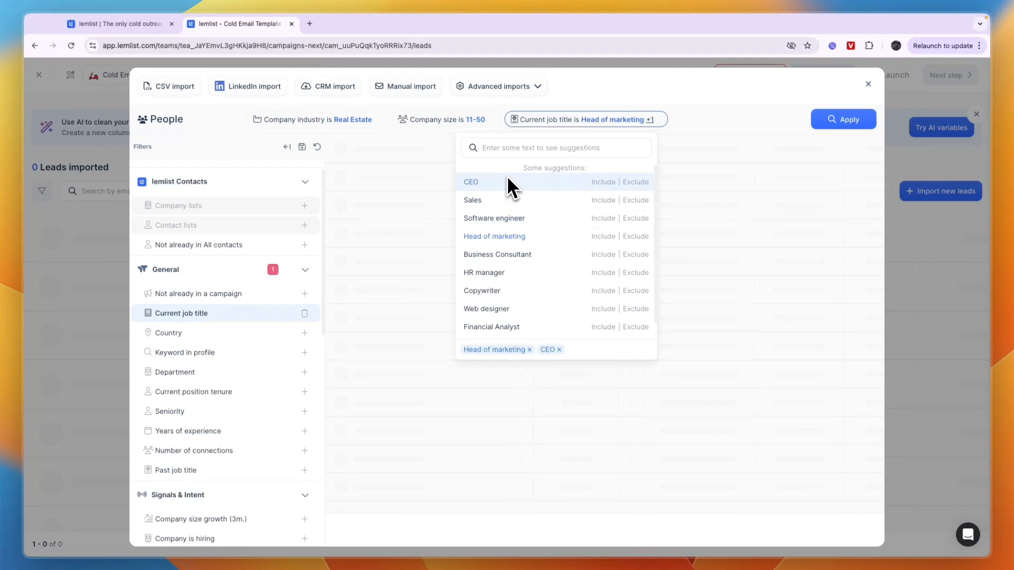
- Look through the remaining company and contact filters, and run the people search with the chosen filters
scroll(241, 271, "down", 3)
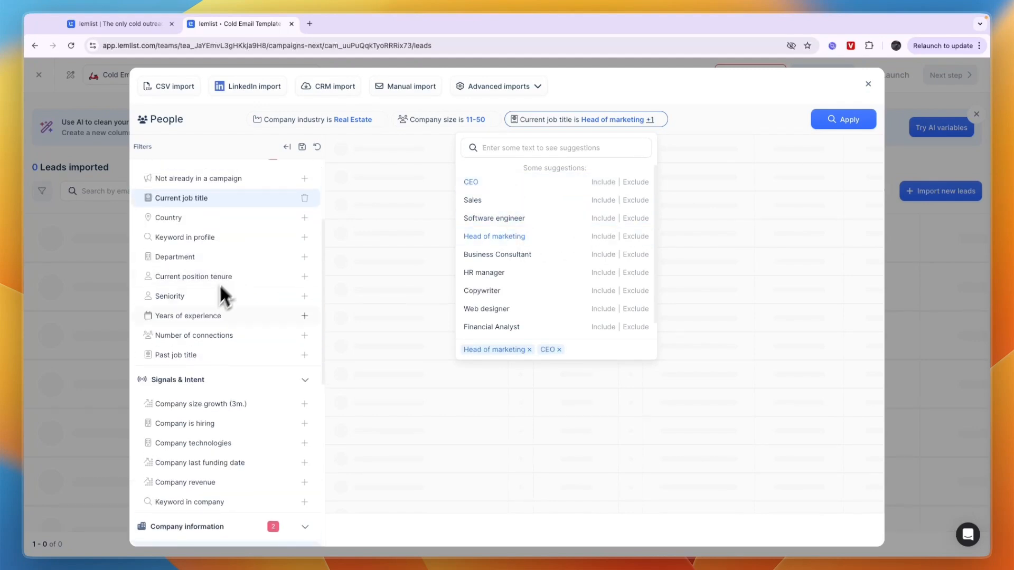
scroll(216, 284, "down", 1)
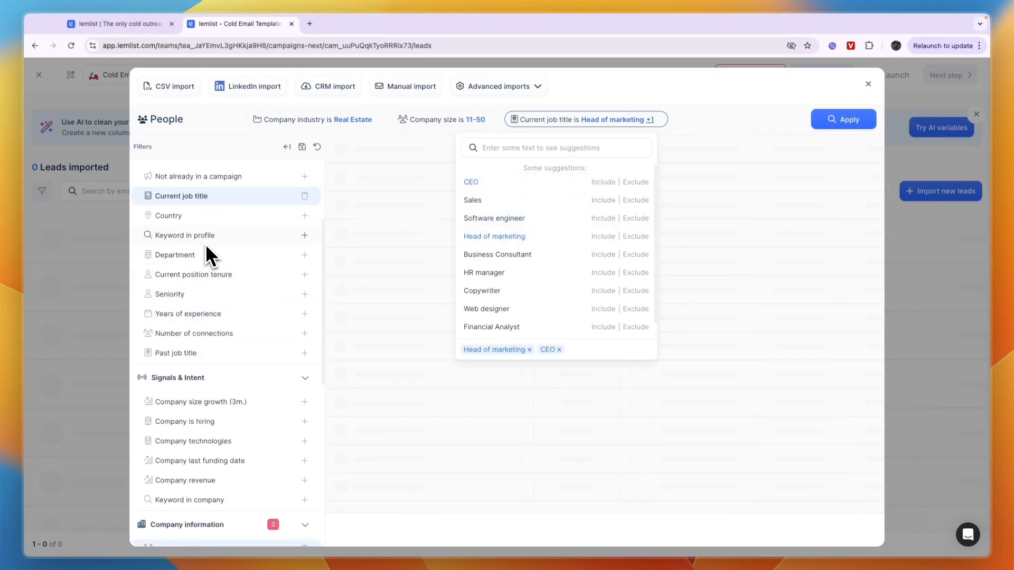
scroll(206, 246, "down", 5)
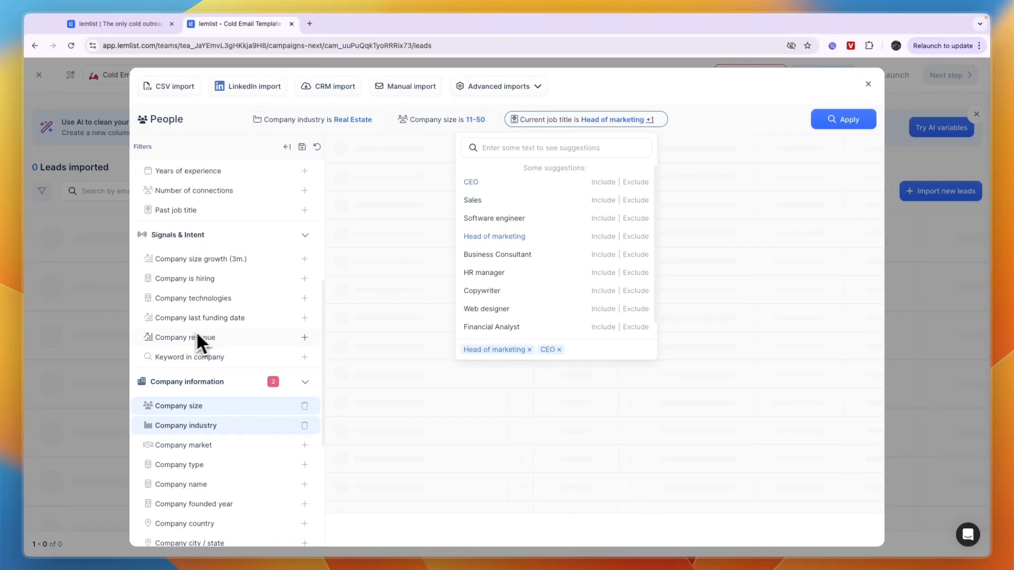
scroll(206, 338, "down", 8)
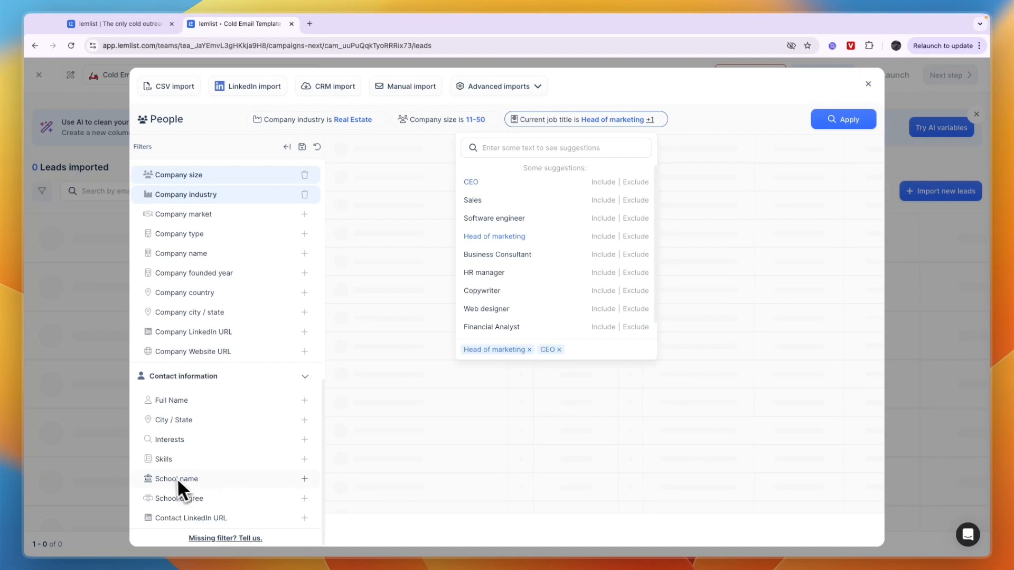
left_click_drag(688, 114, 676, 107)
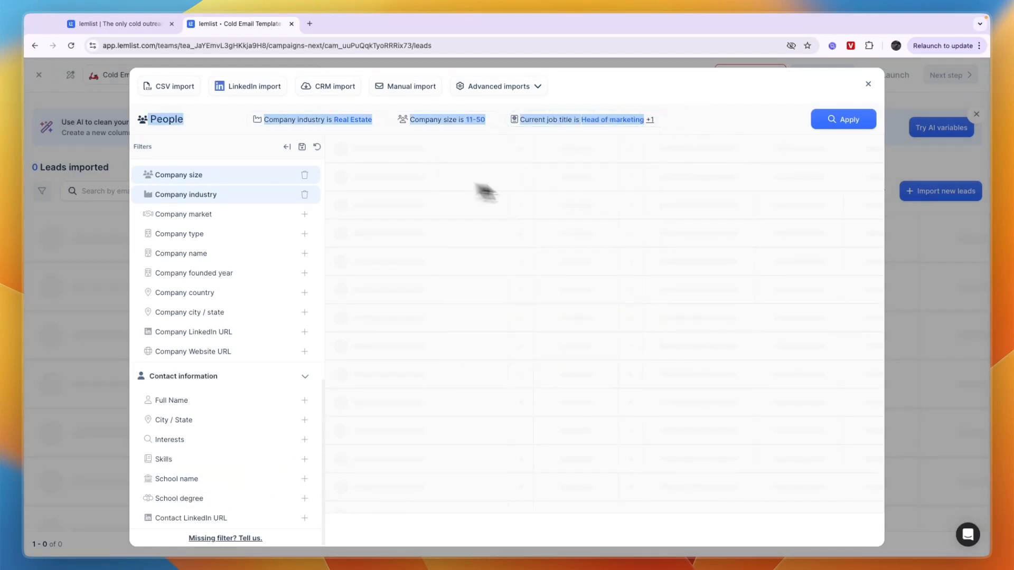
left_click(488, 192)
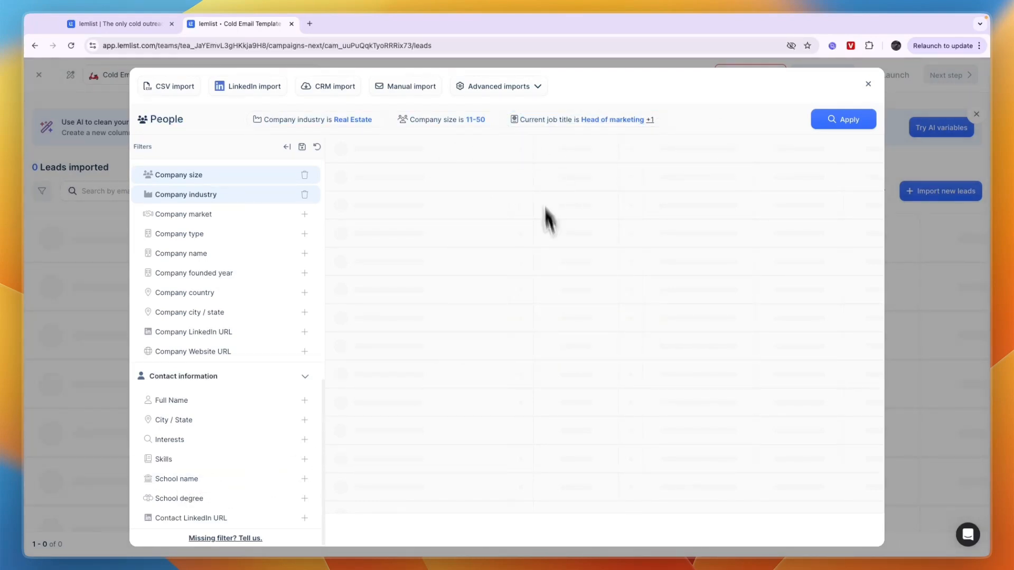
left_click(837, 120)
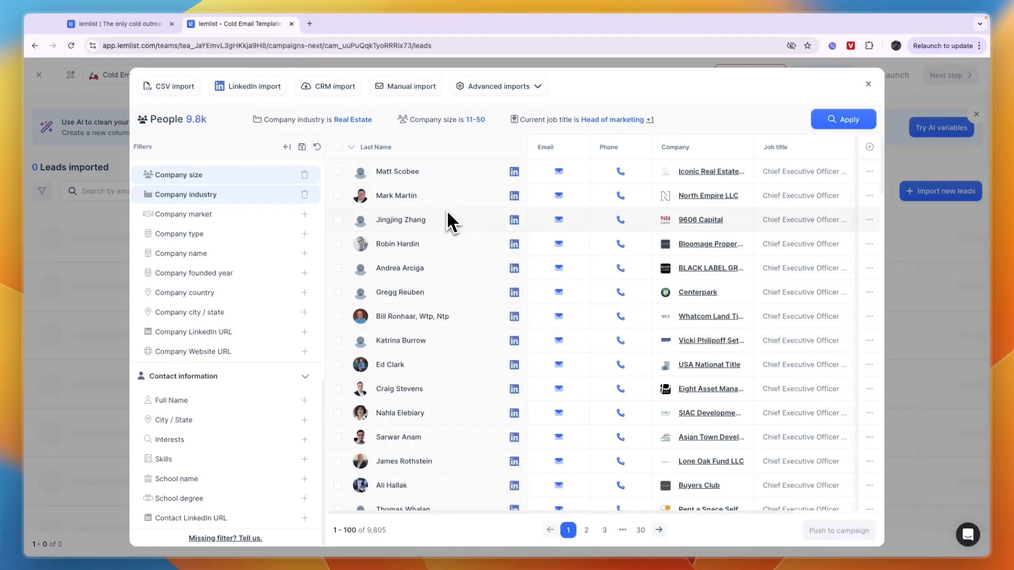
- Select and look through the first page of leads, and narrow the search to the country United States
left_click(338, 147)
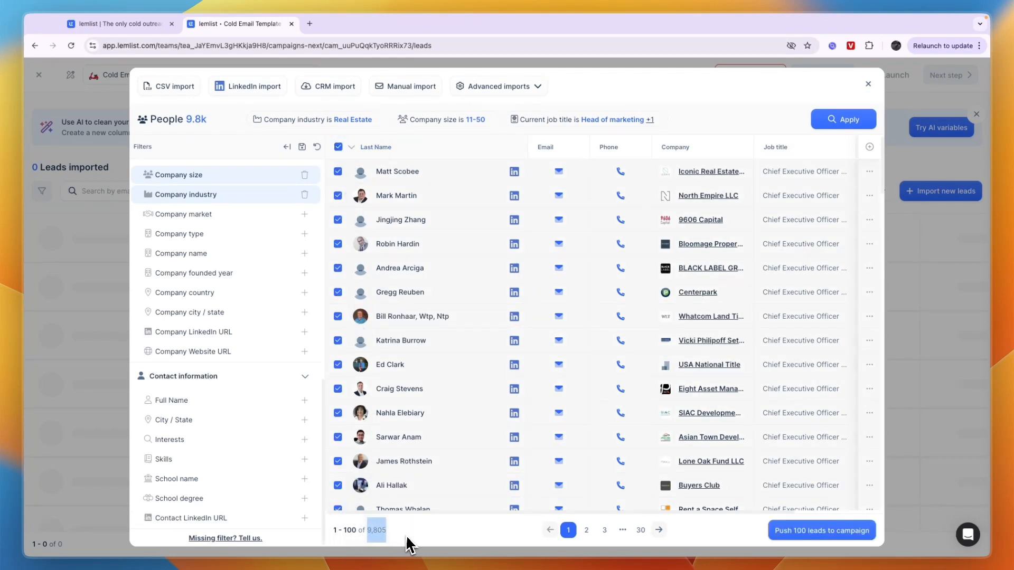
scroll(388, 472, "down", 3)
scroll(388, 472, "down", 3)
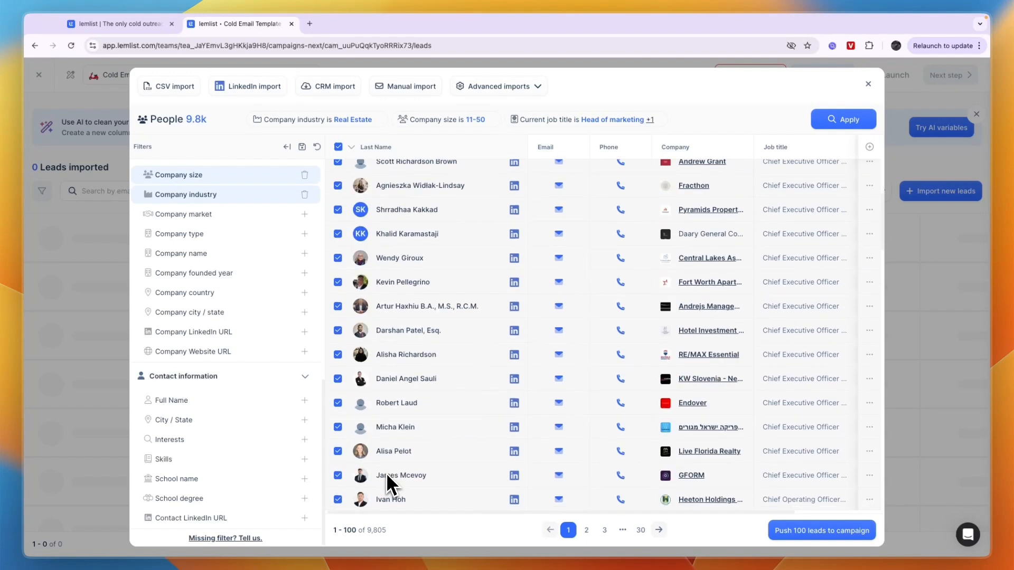
scroll(359, 452, "up", 1)
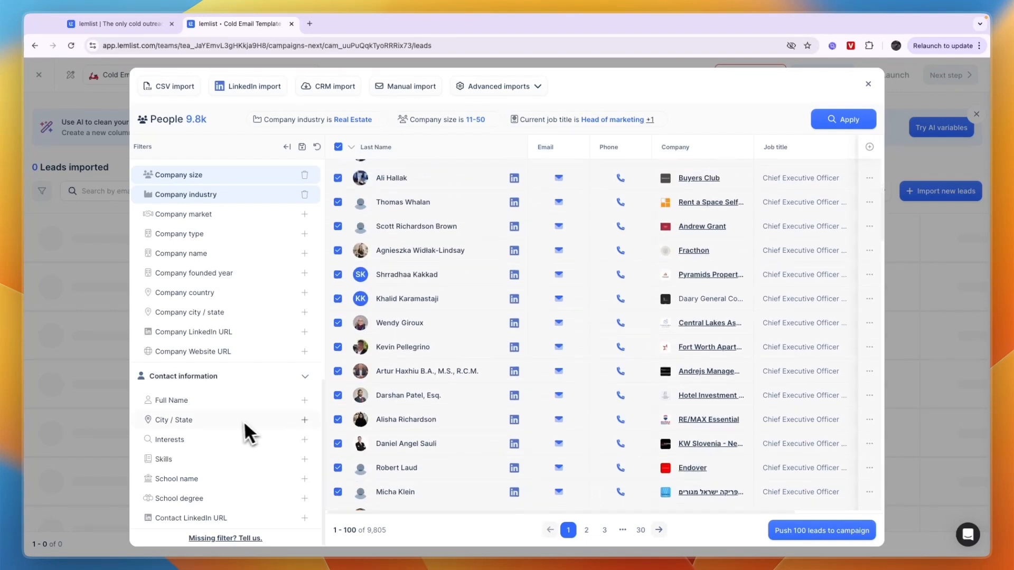
scroll(215, 436, "up", 1)
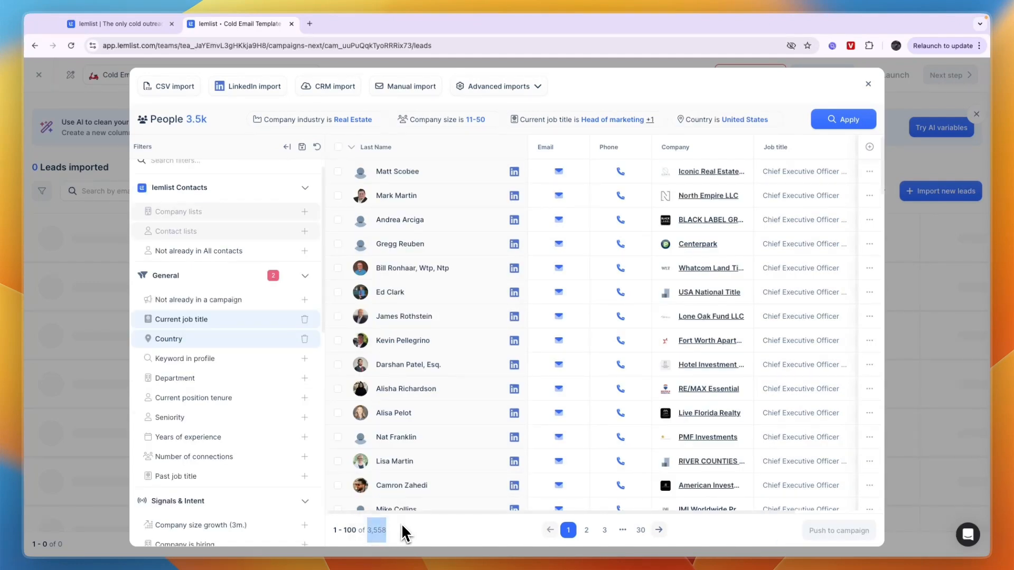
- Push all leads on the first results page to the campaign with only Find verified emails enabled, and close the lead import window
left_click(338, 147)
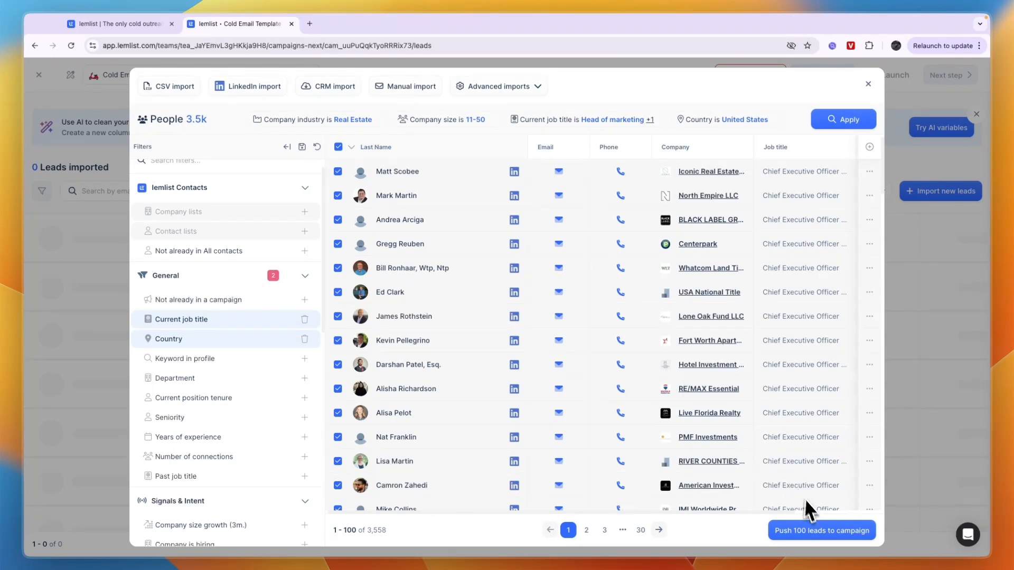
left_click(809, 533)
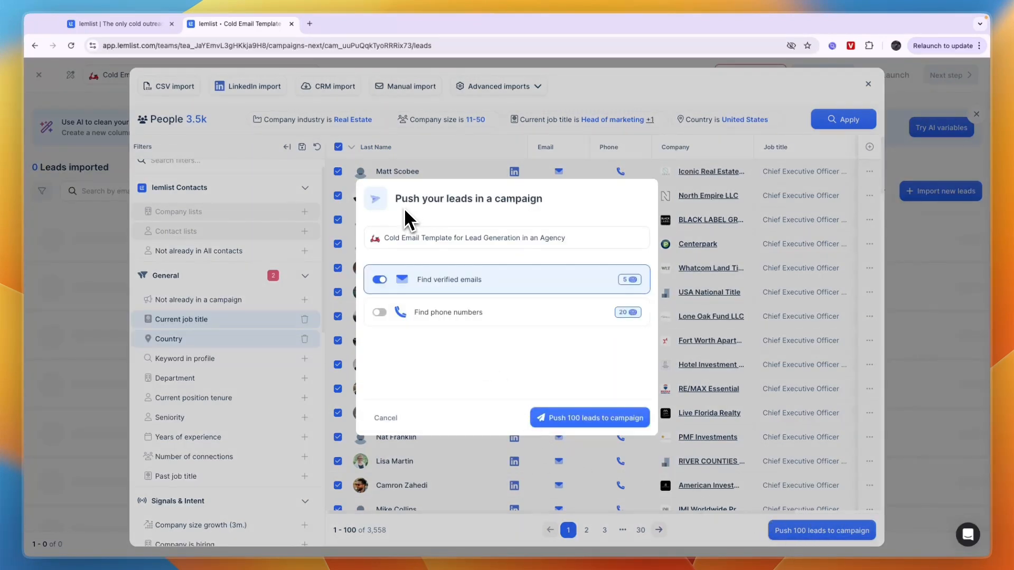
left_click_drag(405, 208, 538, 205)
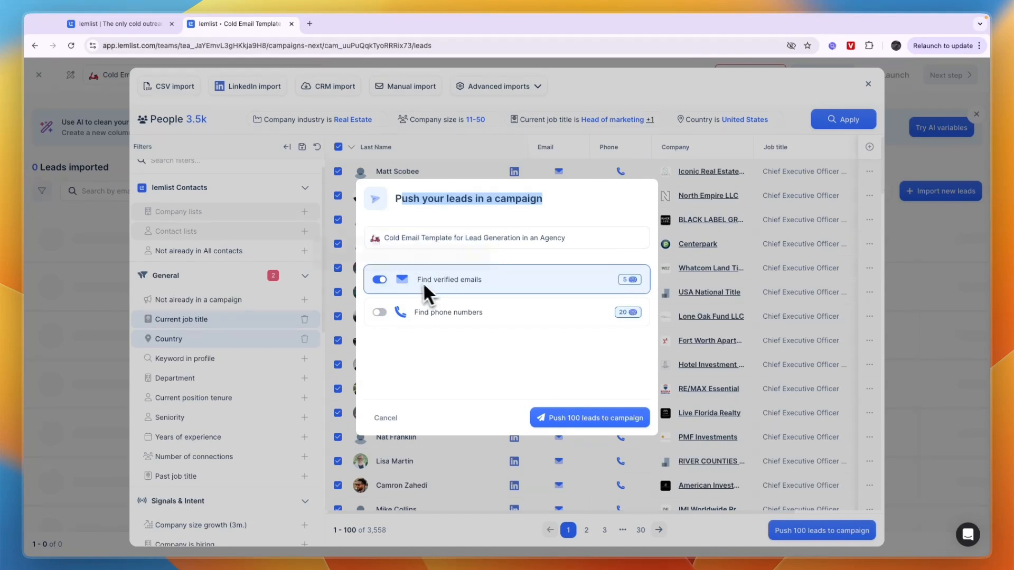
mouse_move(626, 287)
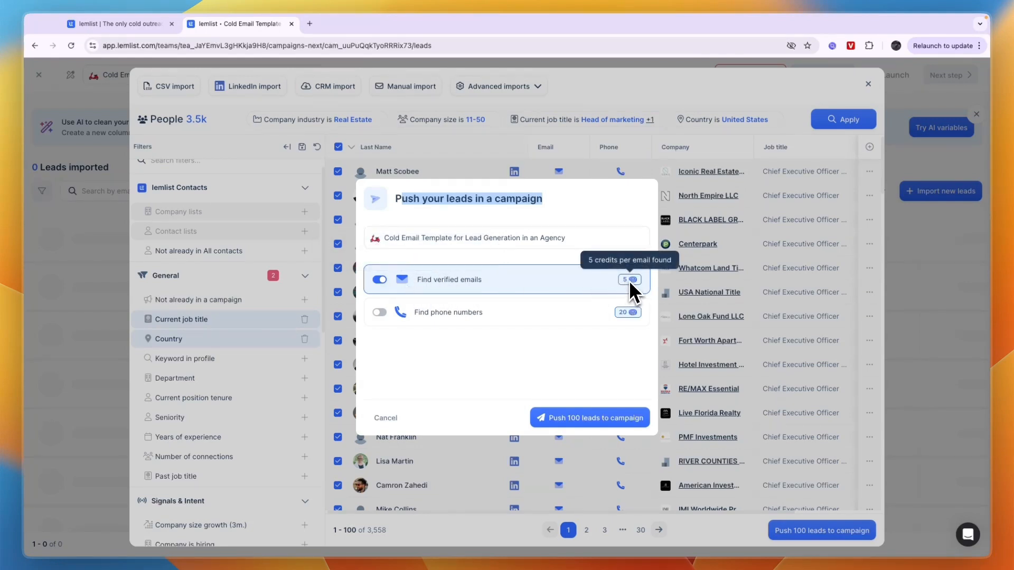
left_click(522, 346)
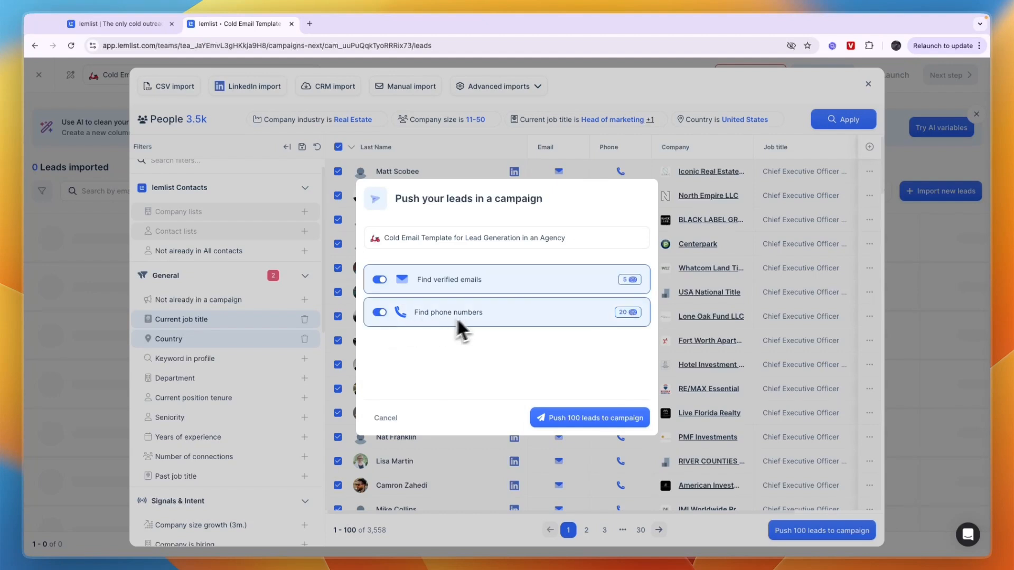
left_click(381, 314)
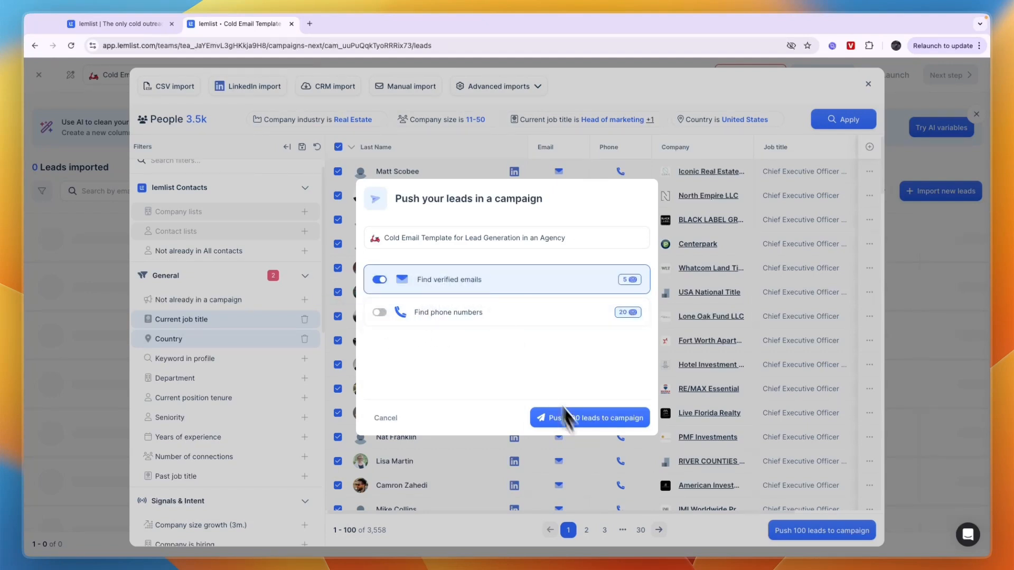
left_click(594, 418)
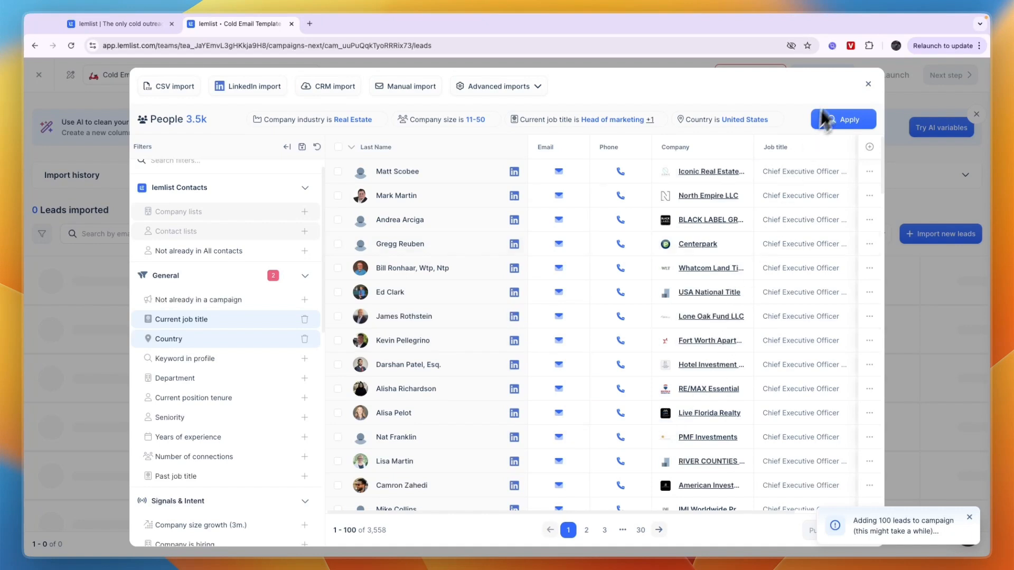
left_click(867, 84)
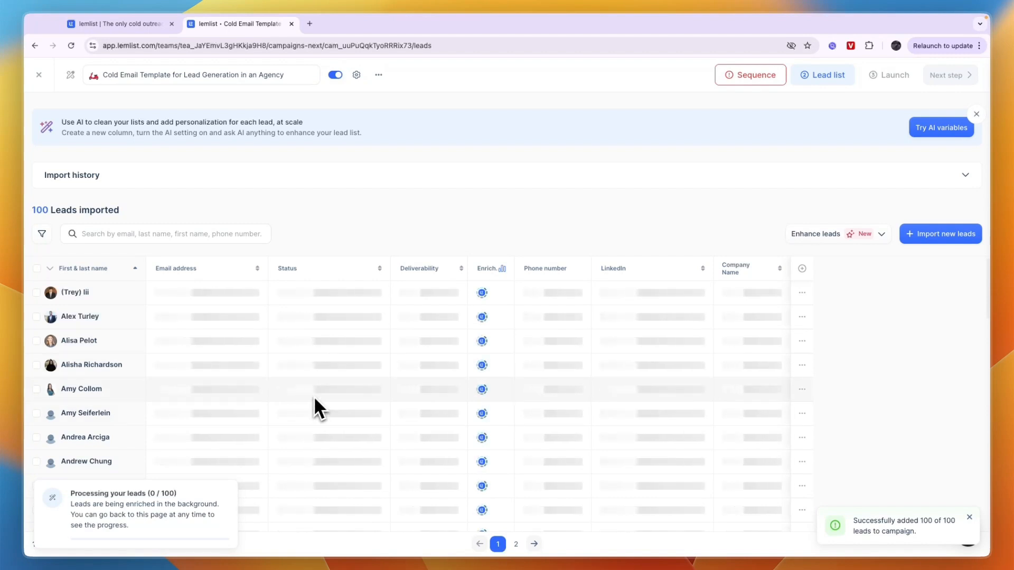
- Check the enrichment stats and look through the imported leads in the campaign's lead list
mouse_move(487, 279)
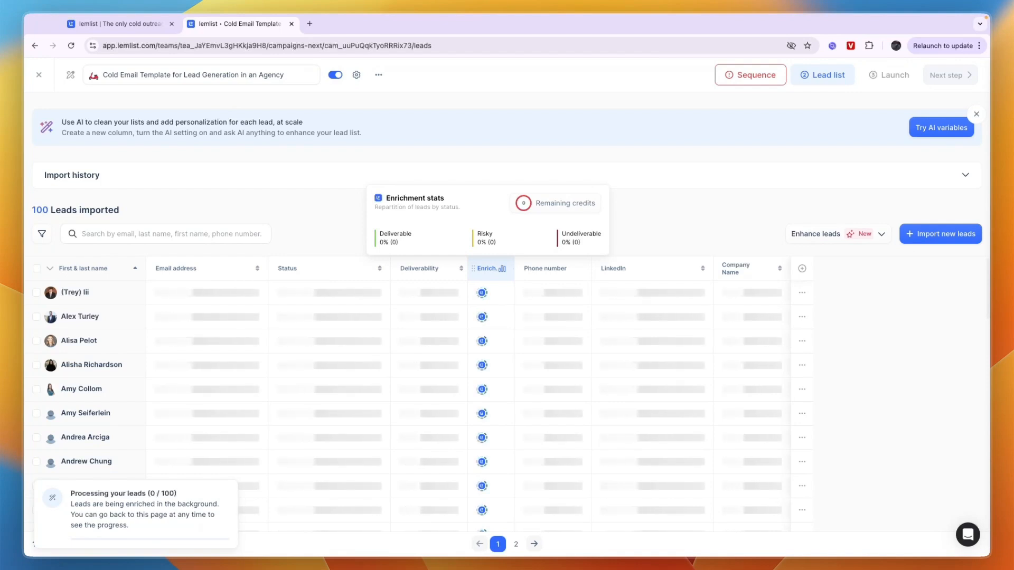
scroll(497, 338, "down", 5)
scroll(486, 296, "down", 8)
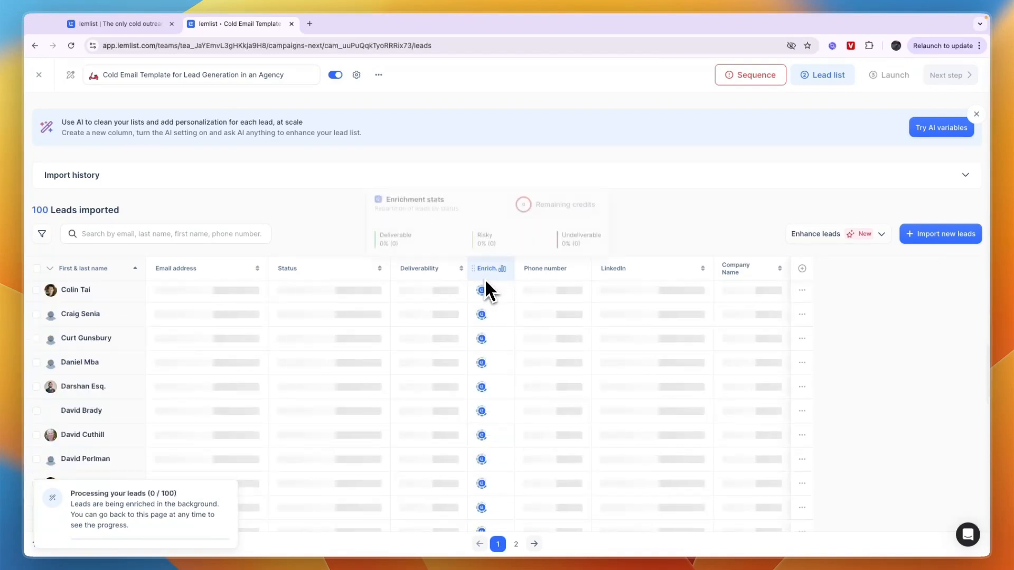
scroll(166, 472, "up", 5)
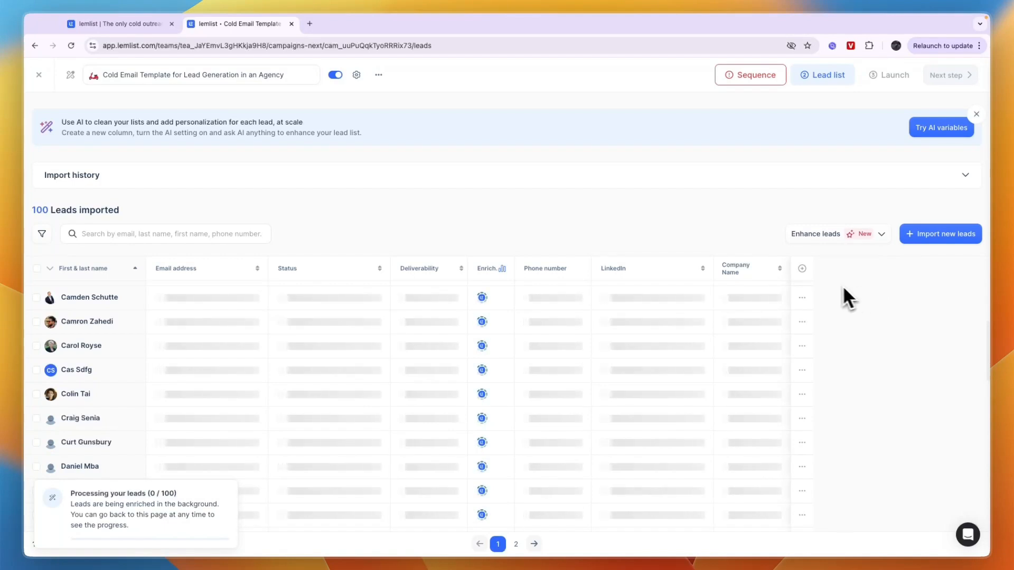
left_click(831, 236)
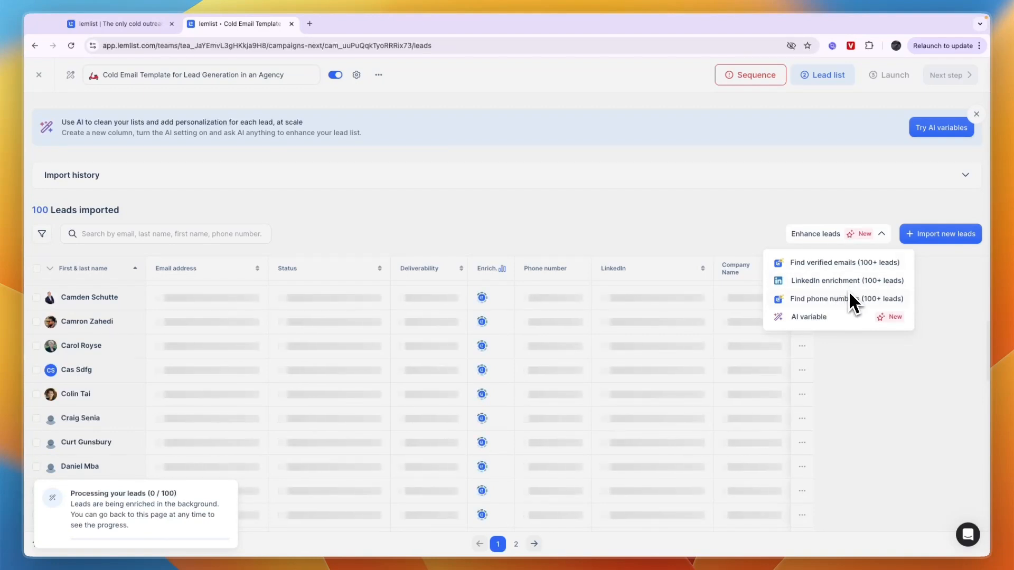
left_click(835, 318)
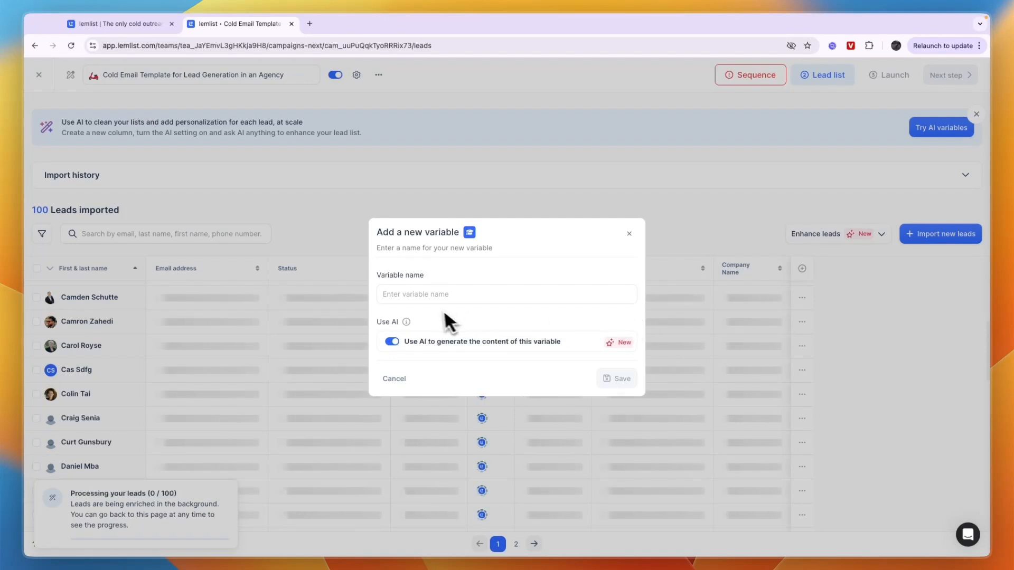
left_click(427, 289)
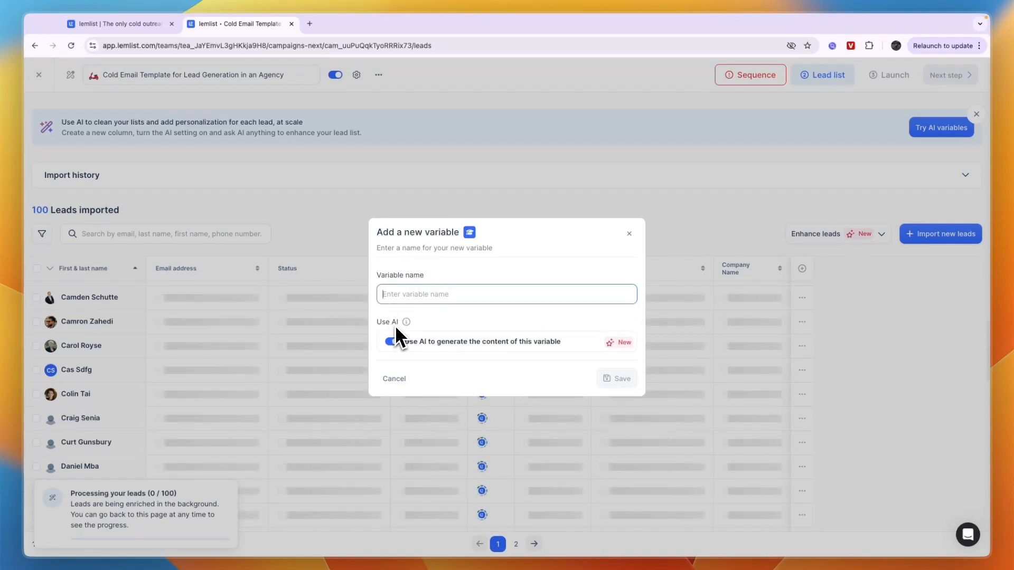
left_click(403, 342)
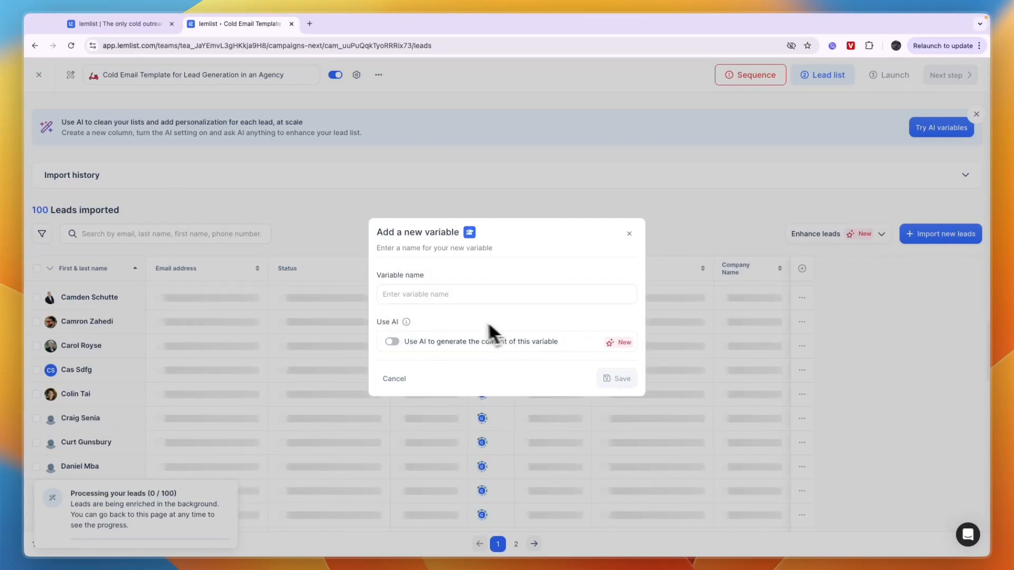
left_click(629, 234)
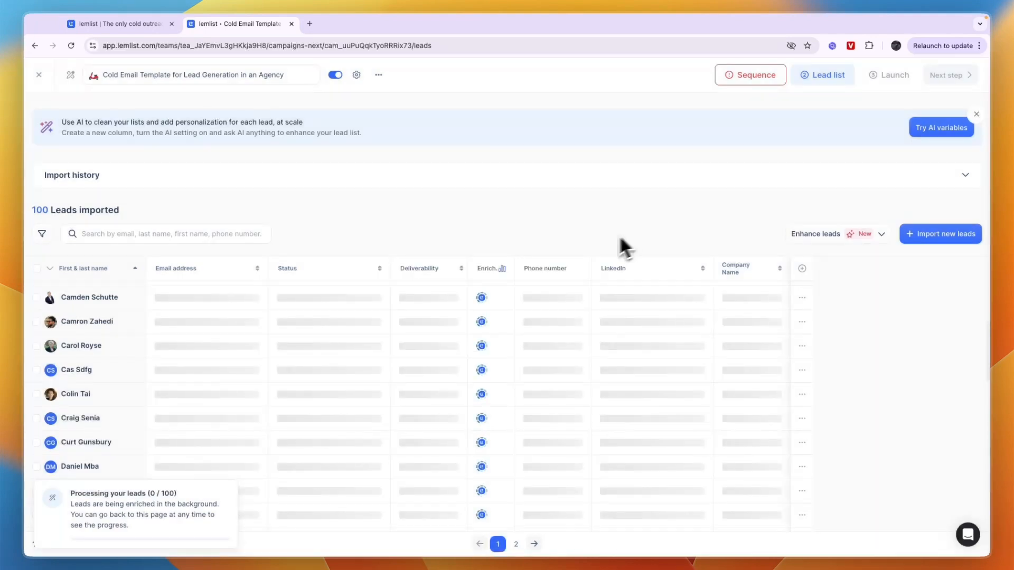
scroll(502, 285, "down", 1)
scroll(502, 285, "down", 5)
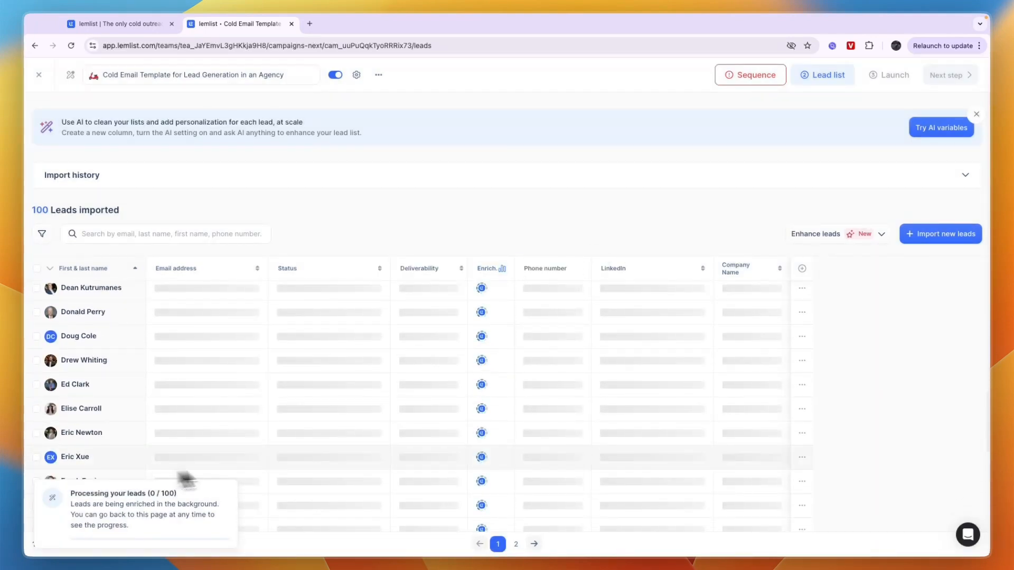
right_click(268, 467)
left_click(410, 246)
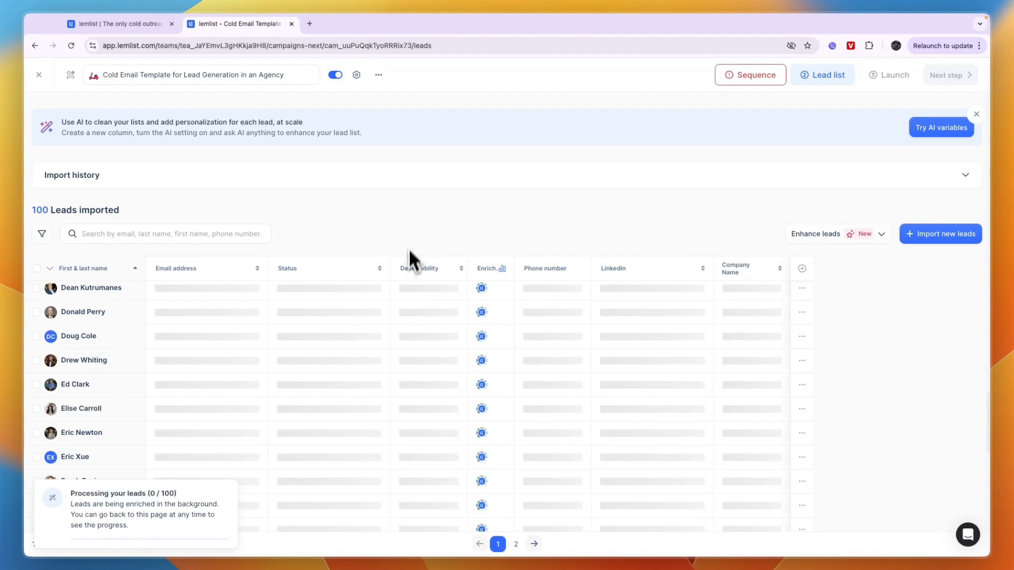
- Leave the campaign for the dashboard and expand the Import relevant leads and Connect your sending email tasks
left_click(39, 74)
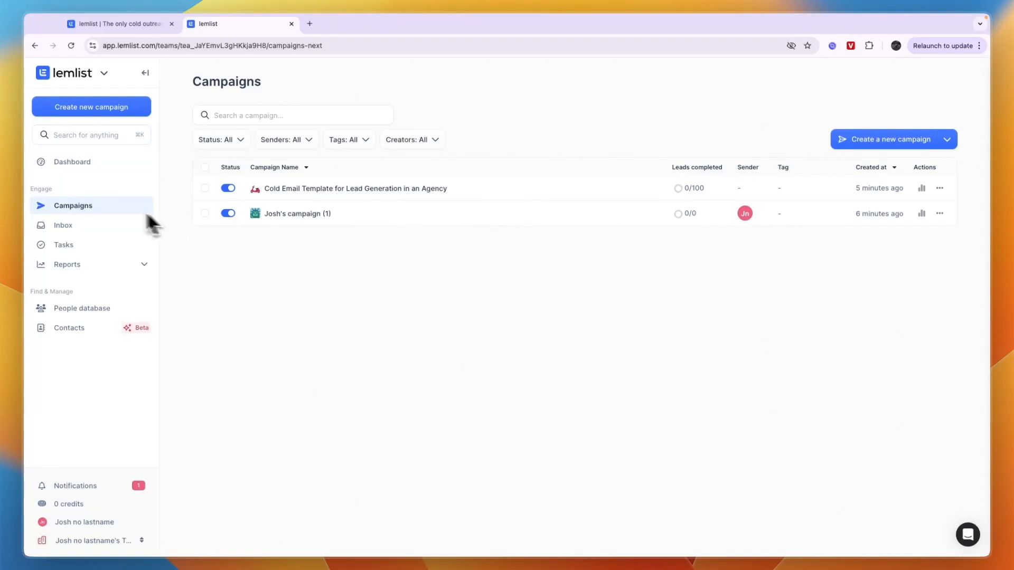
left_click(71, 162)
scroll(422, 432, "down", 1)
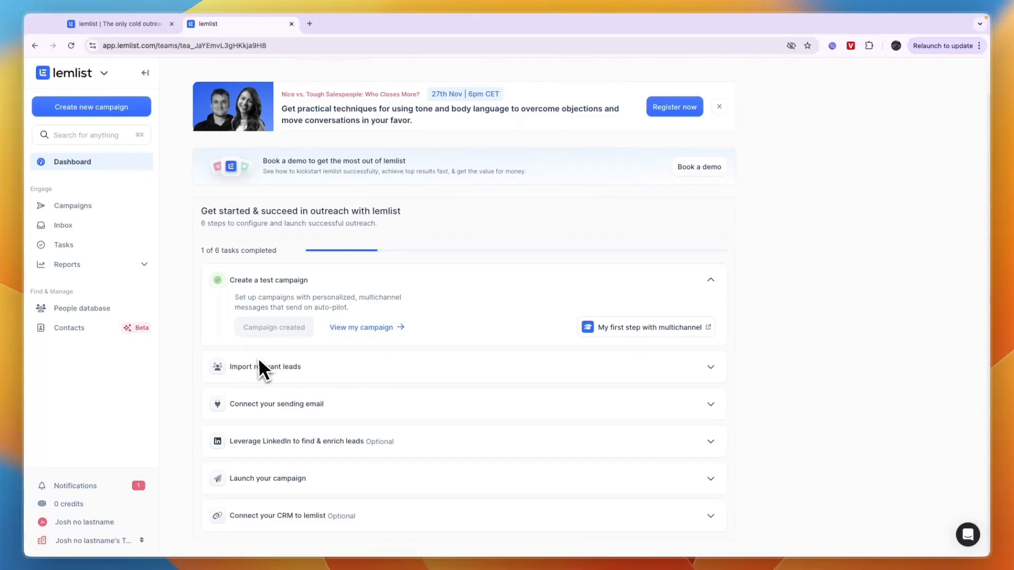
left_click(276, 365)
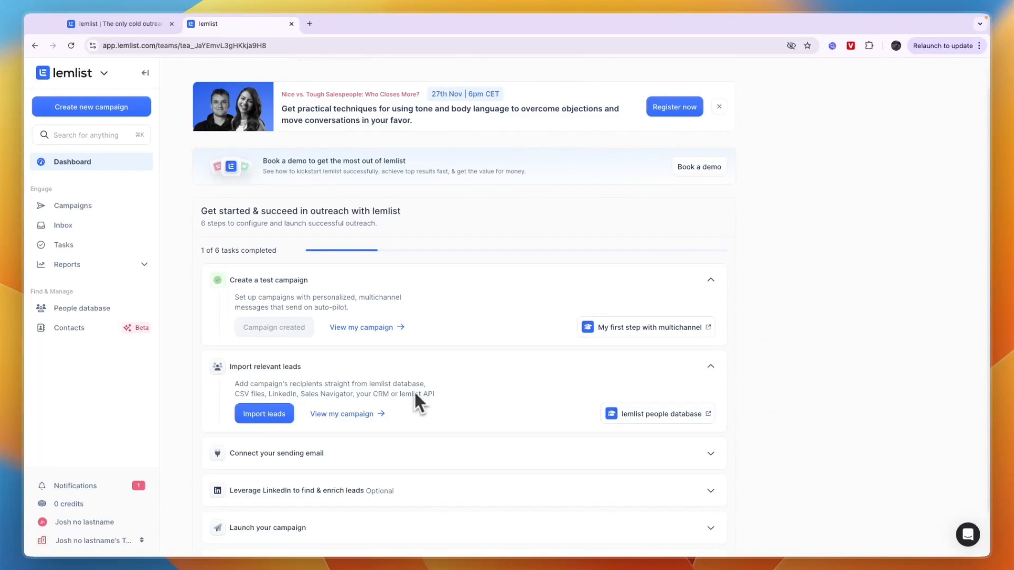
scroll(280, 422, "down", 2)
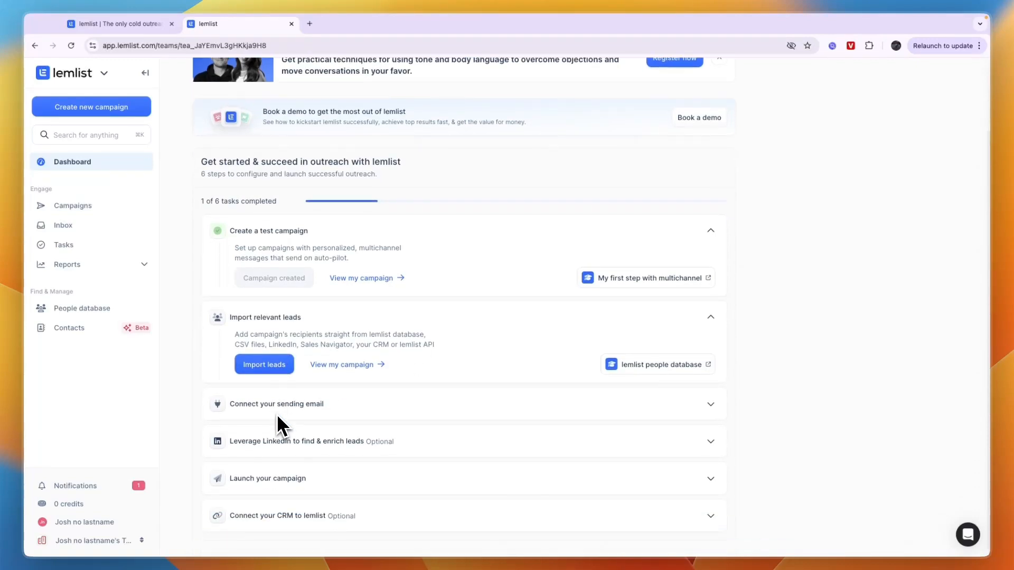
left_click(276, 414)
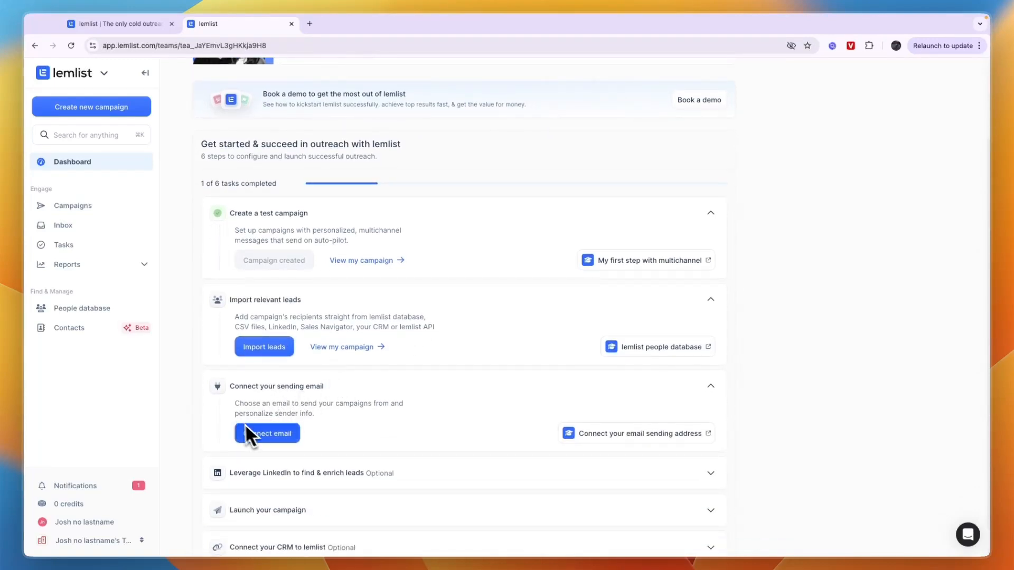
- Start connecting a sending email, look over the providers, and choose Other email provider (SMTP/IMAP)
left_click(264, 433)
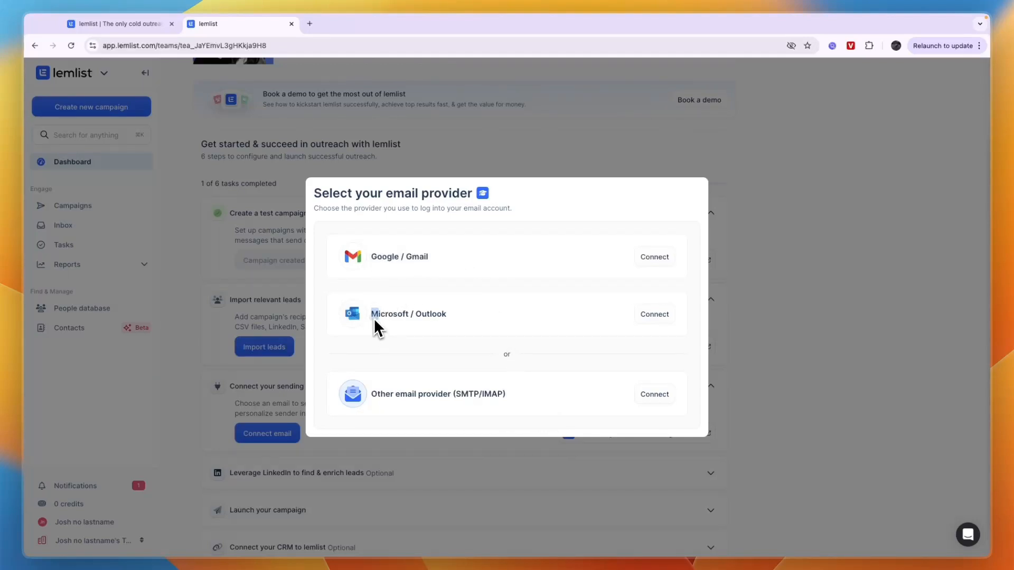
left_click_drag(377, 327, 446, 321)
left_click(377, 405)
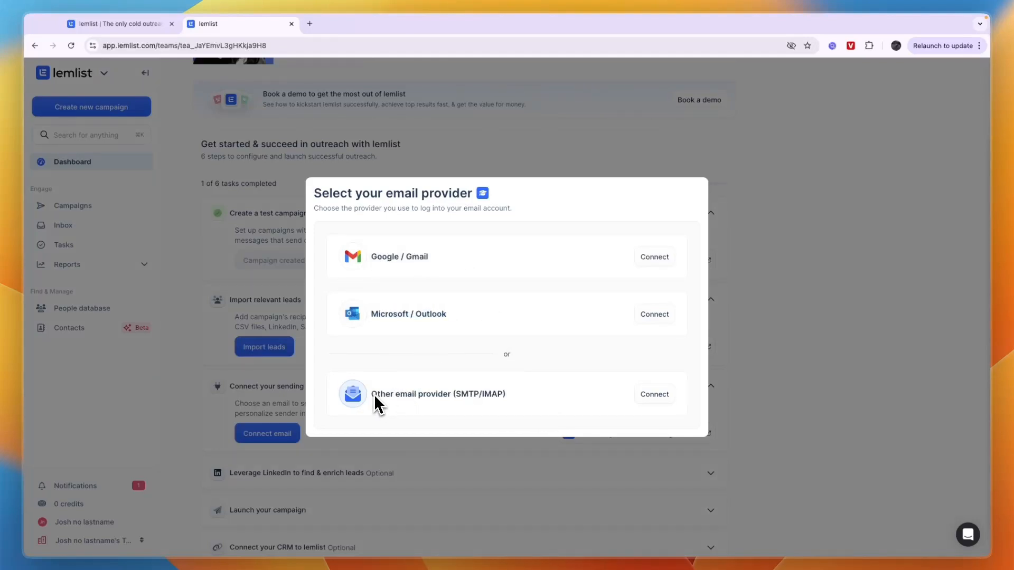
left_click_drag(375, 399, 451, 403)
left_click(536, 389)
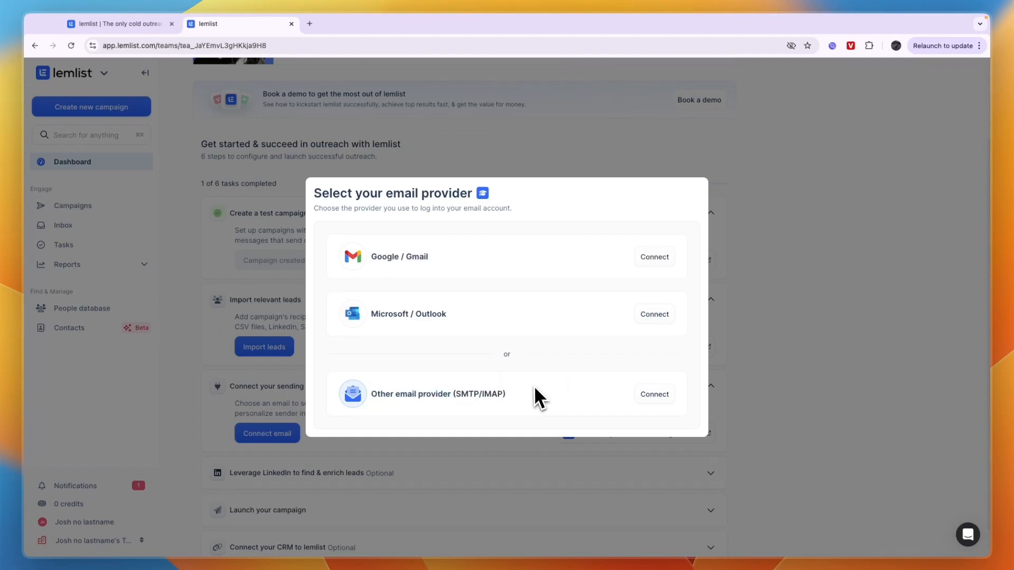
left_click(642, 397)
- Look over the login, password and advanced settings options of the email account form, and leave it without connecting an account
left_click(401, 285)
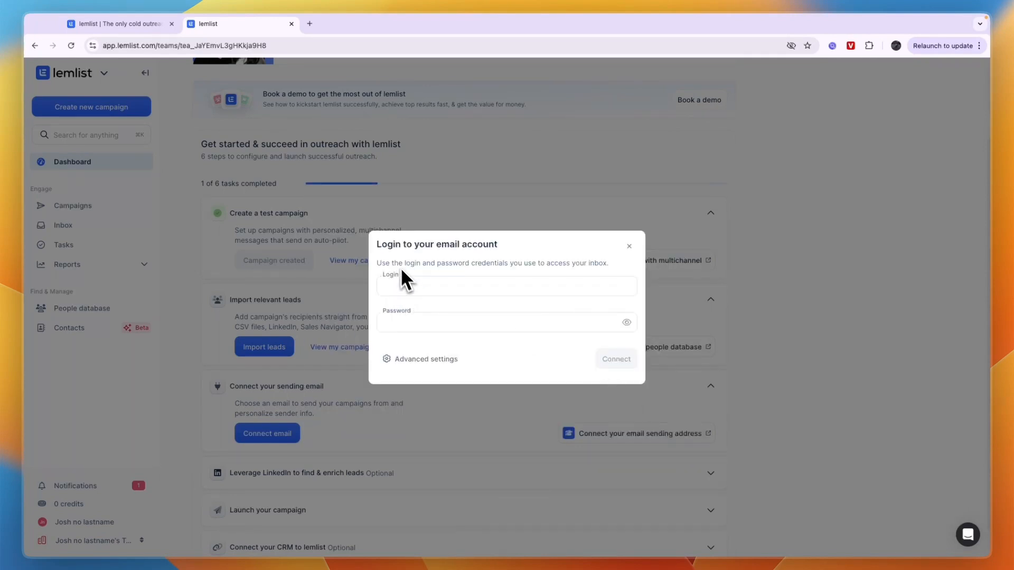
left_click_drag(376, 244, 511, 254)
left_click(507, 263)
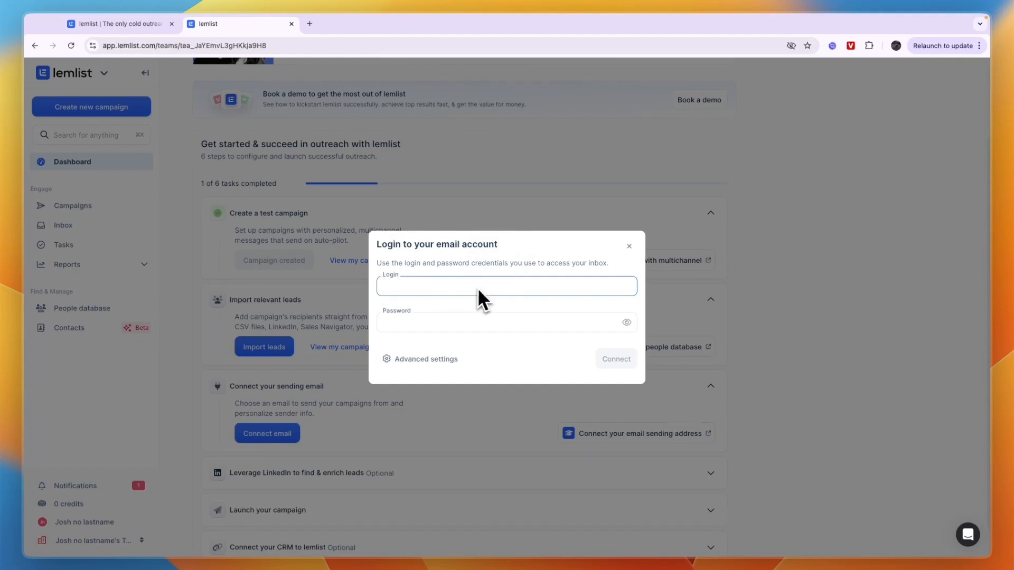
left_click(464, 313)
left_click(489, 345)
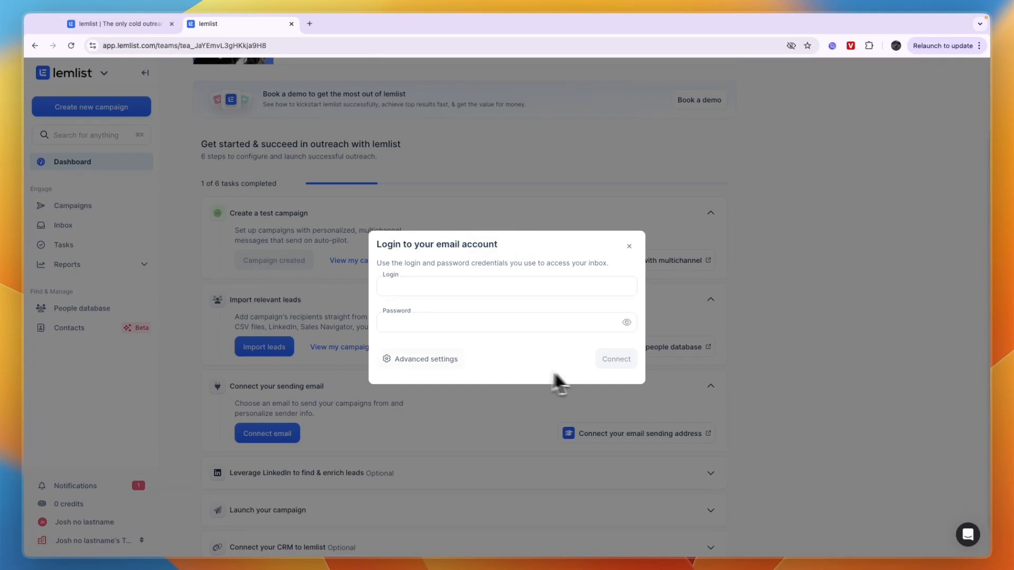
left_click(450, 364)
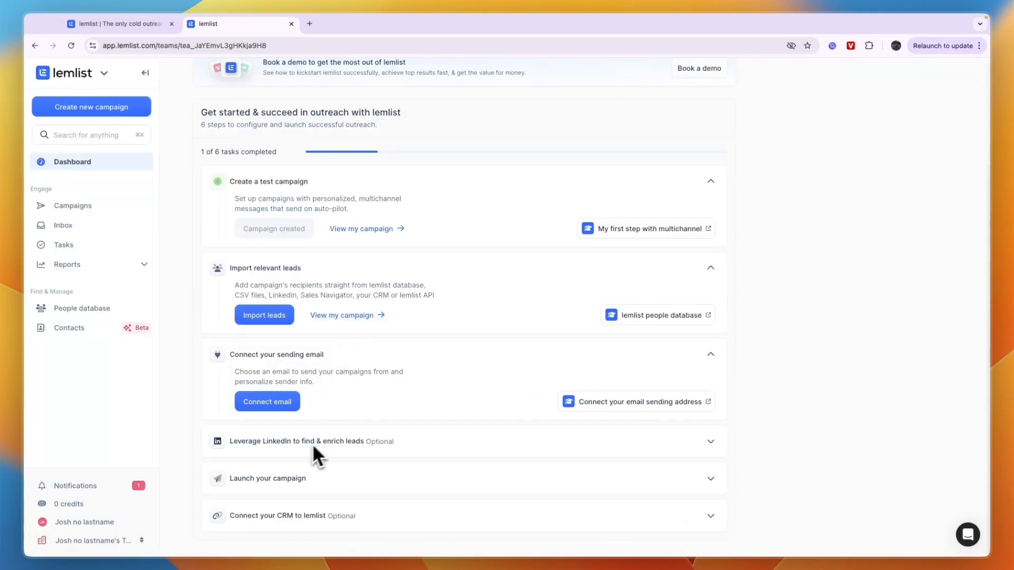
- Open the Chrome extension installation from the LinkedIn task, and the integrations settings from the Connect your CRM task
left_click(286, 442)
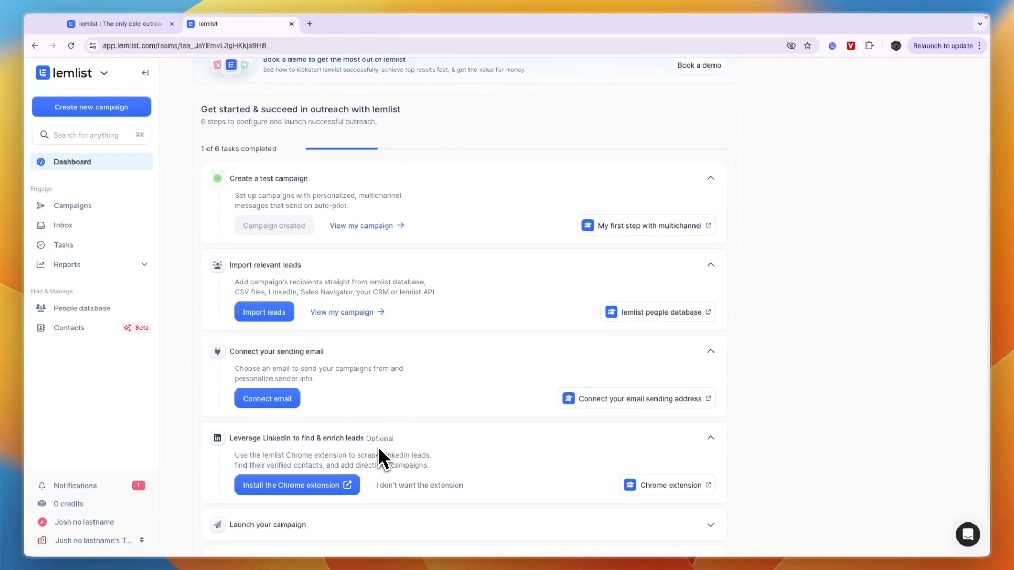
left_click(338, 485)
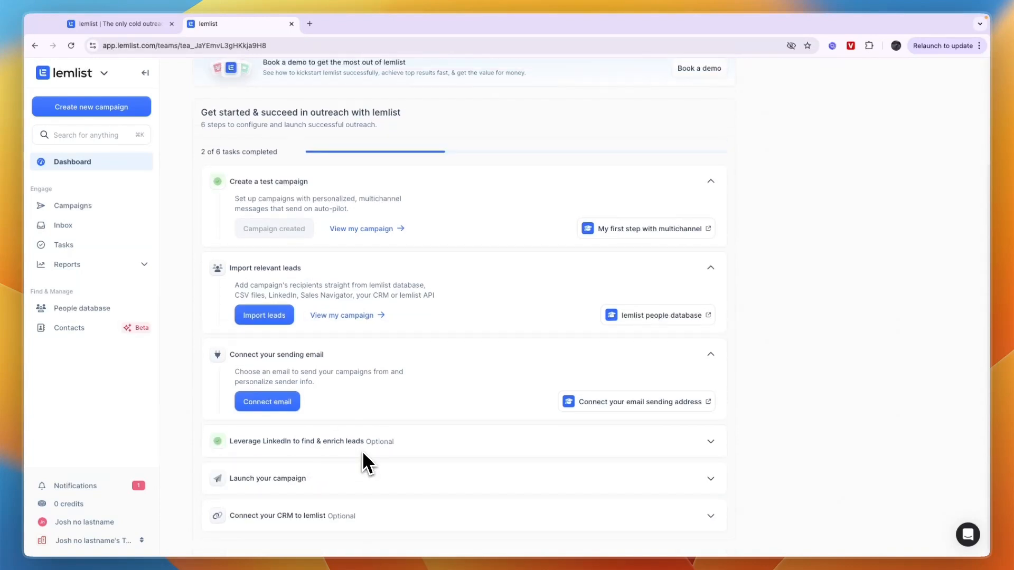
left_click(305, 480)
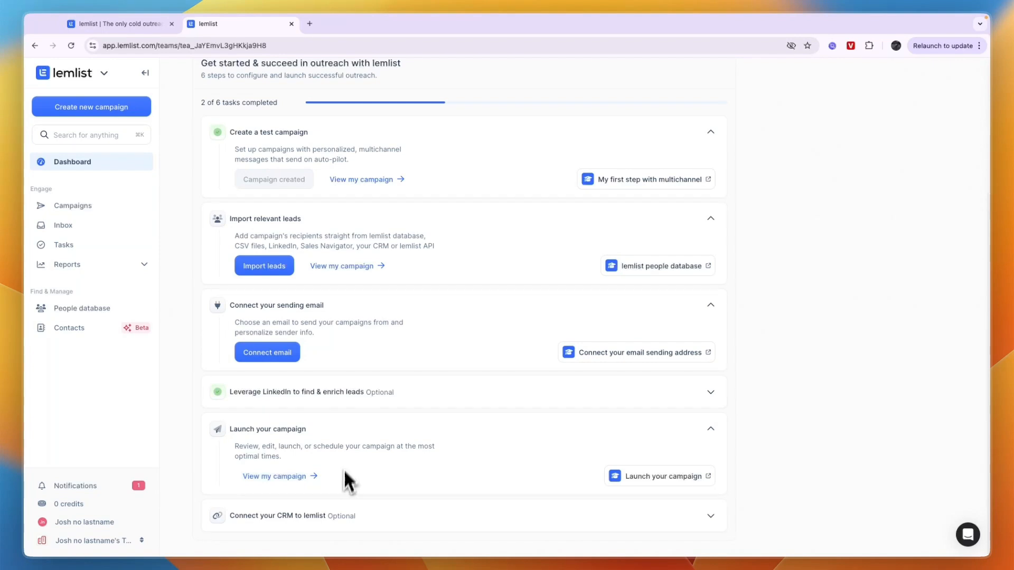
left_click(337, 516)
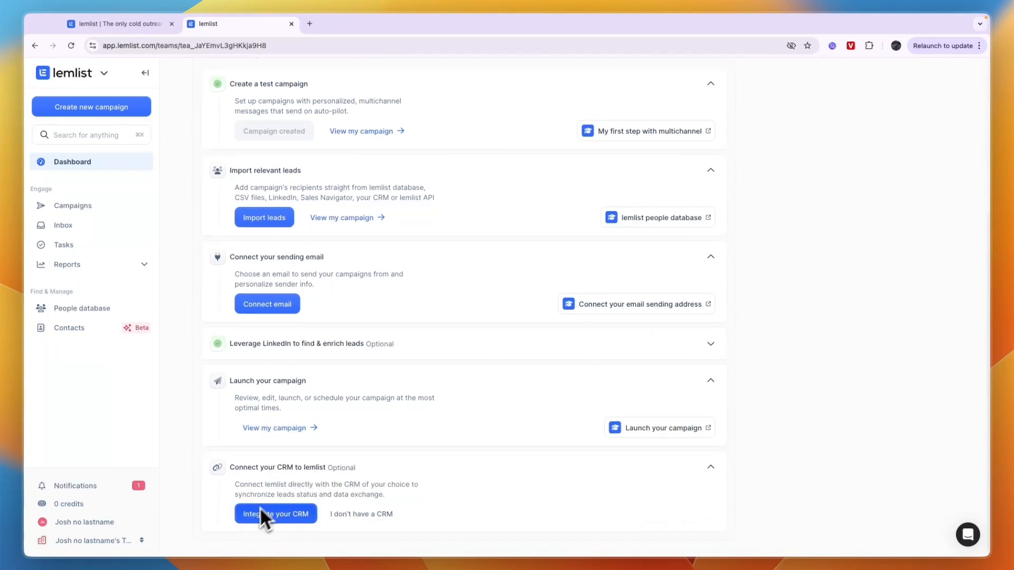
left_click(270, 514)
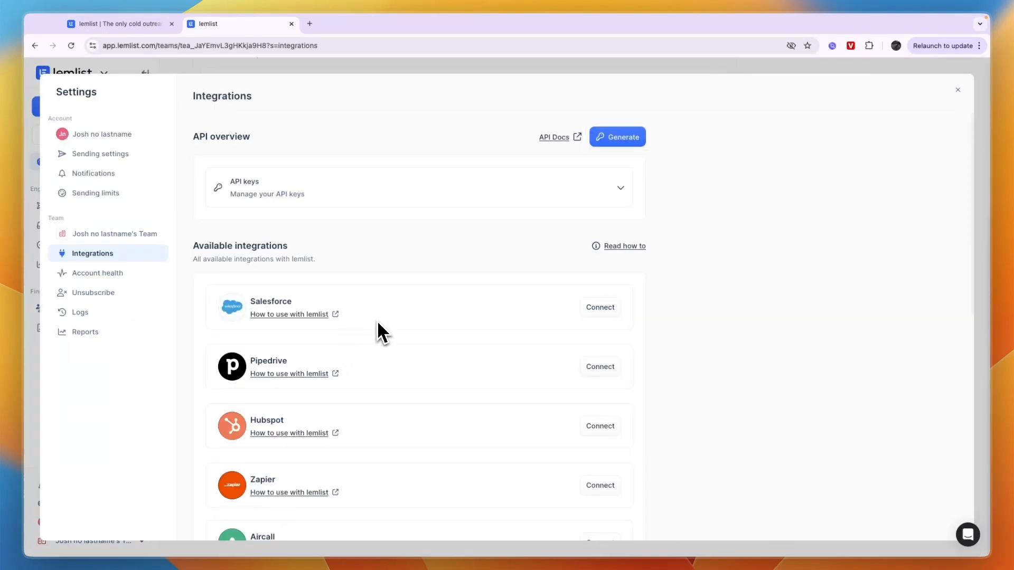
- Look through the available integrations down to the BCC email address setting, and leave the settings
scroll(289, 317, "down", 1)
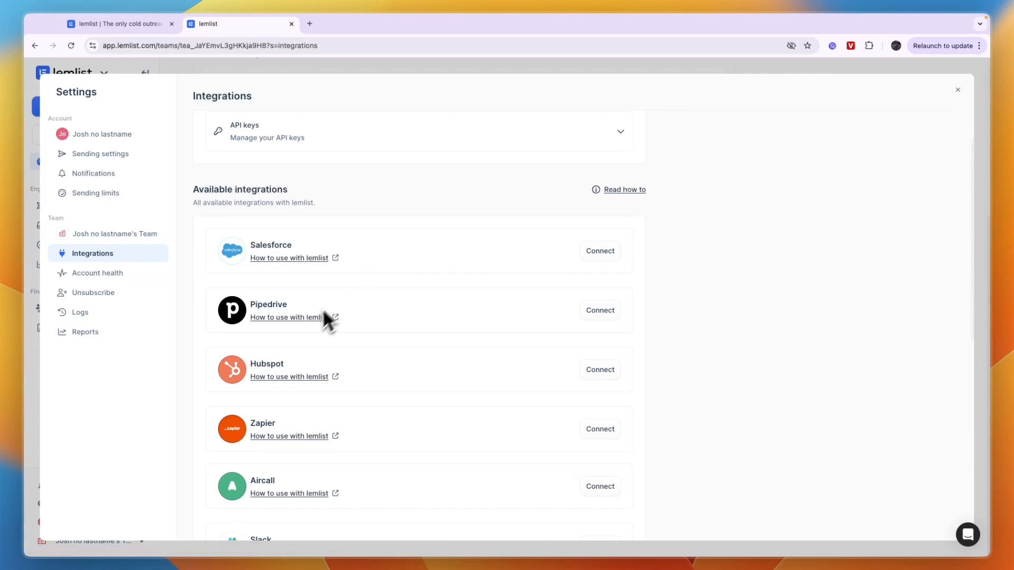
scroll(324, 313, "down", 2)
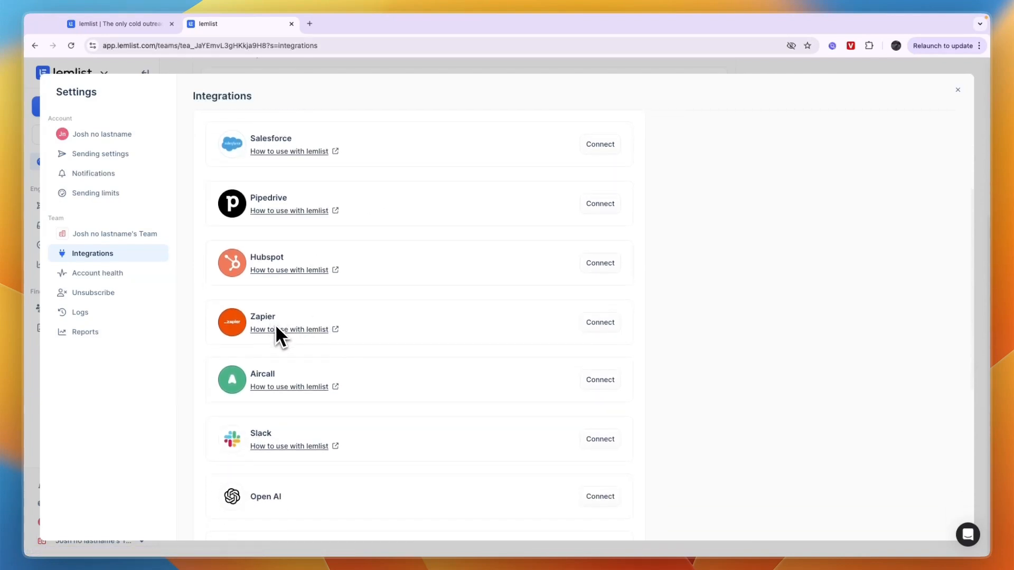
scroll(279, 332, "down", 1)
scroll(284, 348, "down", 5)
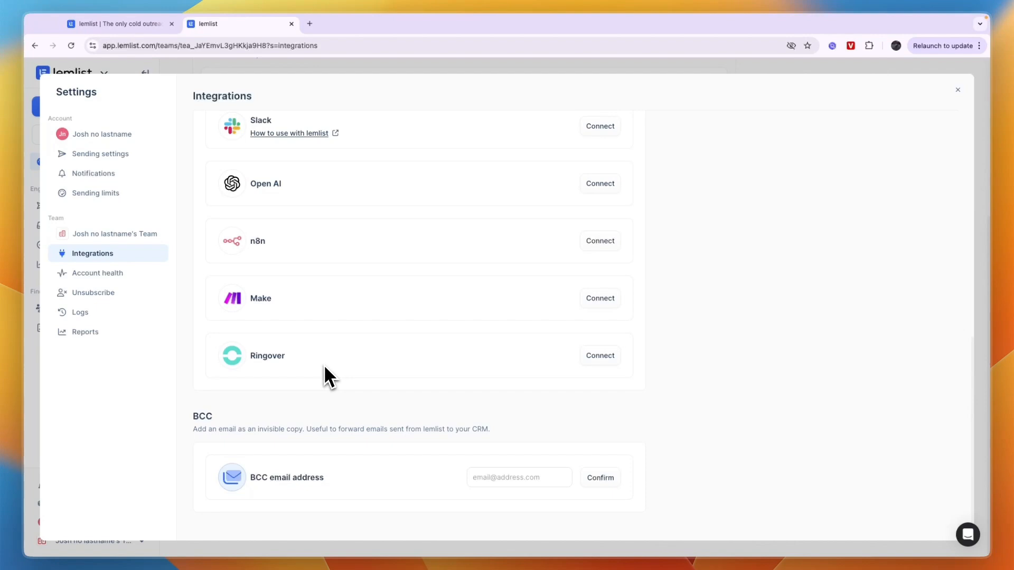
key("Escape")
- View the campaign list, the inbox conversations and the due tasks
left_click(59, 205)
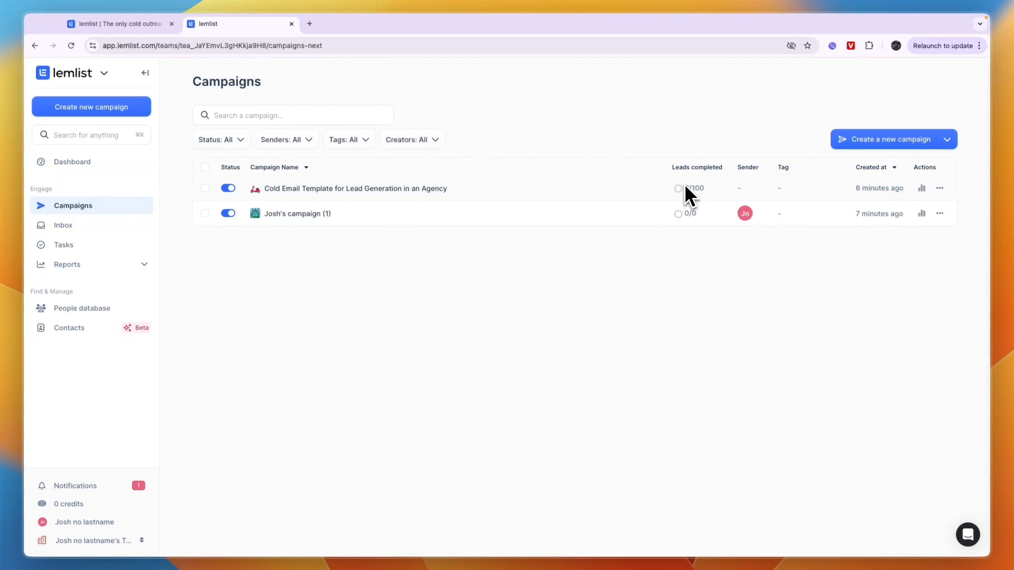
left_click(52, 226)
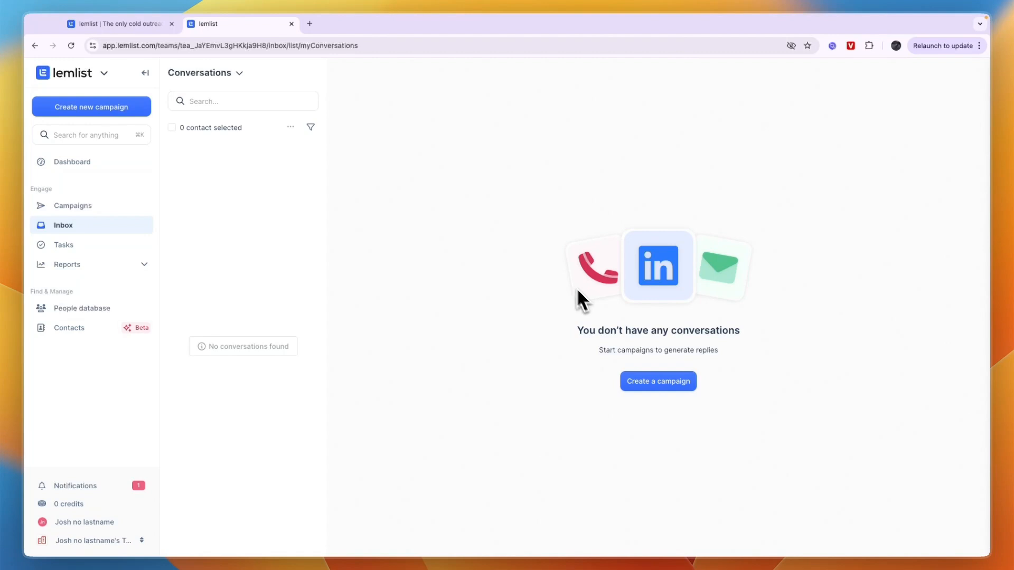
left_click(104, 247)
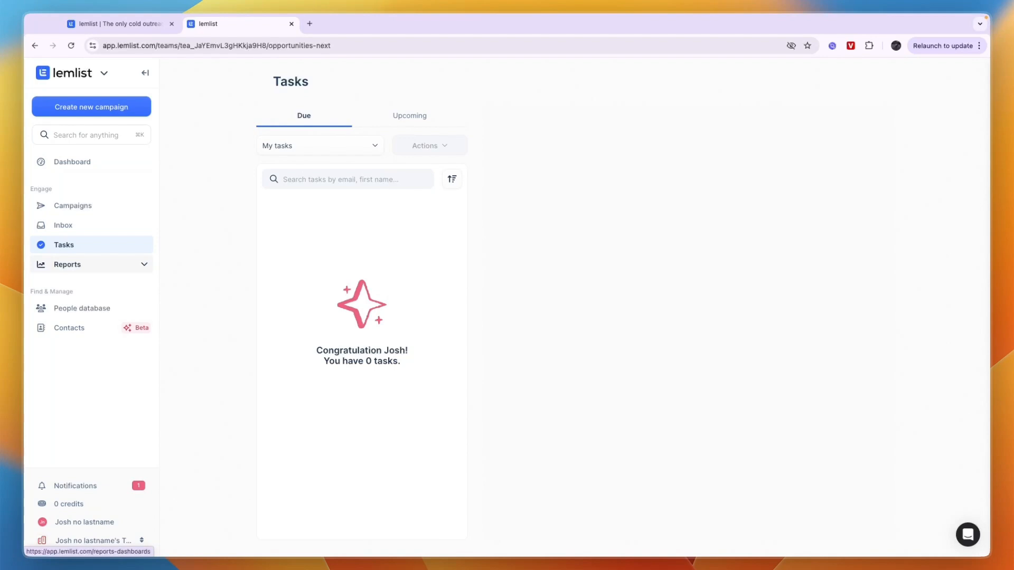
- Create a new campaign, leave its builder without adding any steps, and delete it from the campaign list
left_click(100, 107)
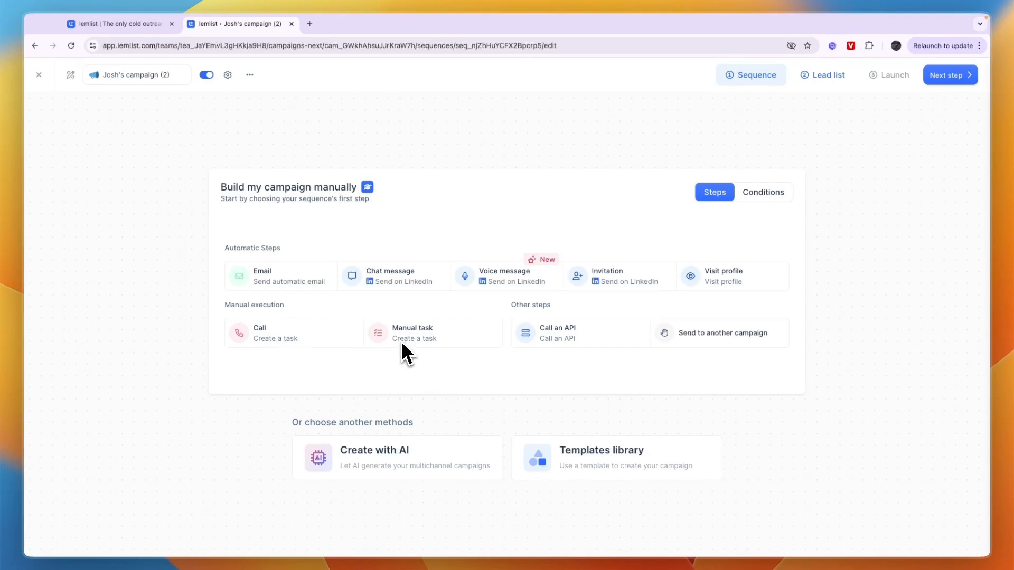
left_click(39, 74)
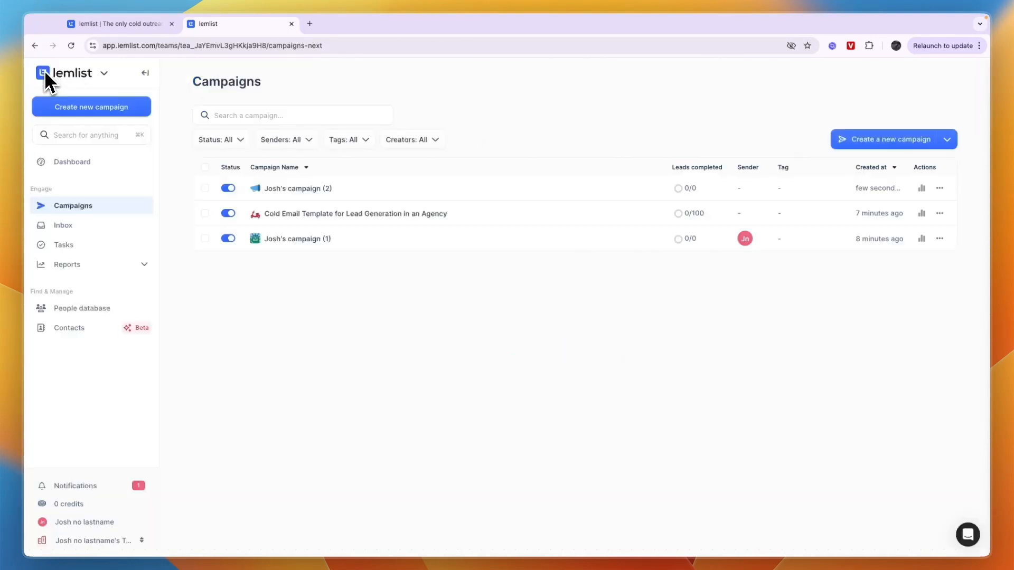
left_click(939, 188)
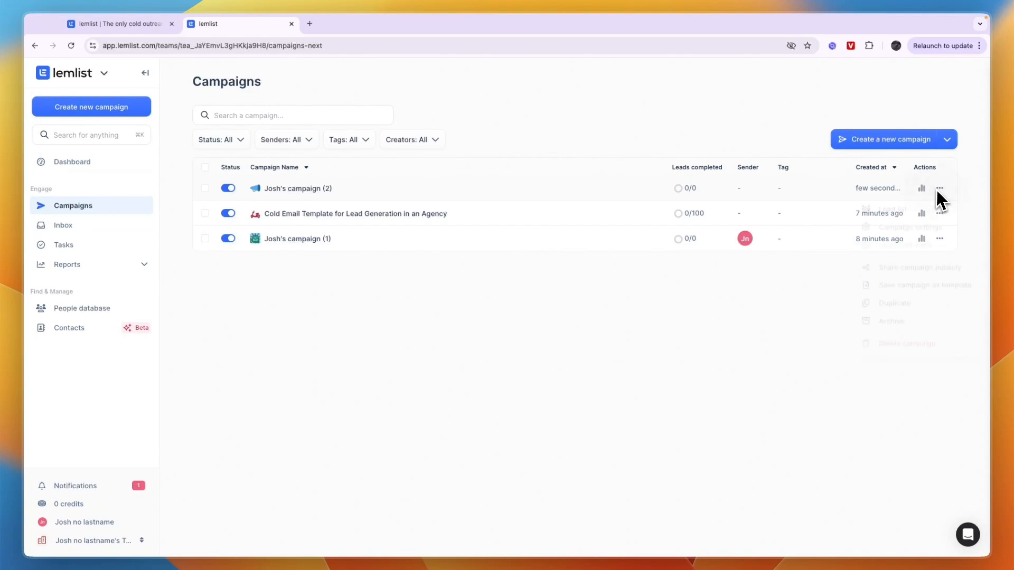
left_click(913, 350)
- Browse the filtered leads in the people database, request the second page of results, and go on to upgrade the plan
left_click(79, 306)
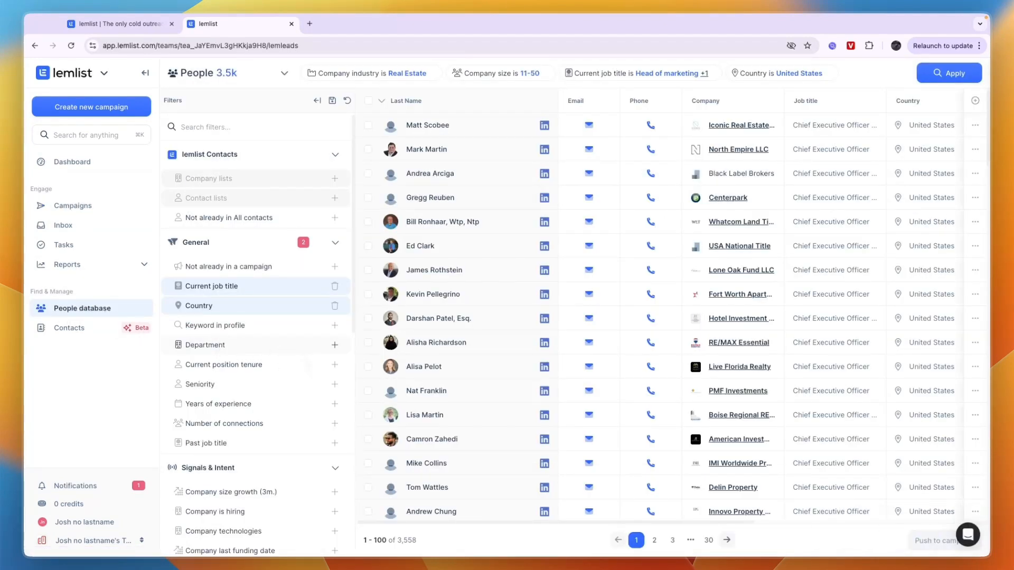
scroll(586, 272, "down", 10)
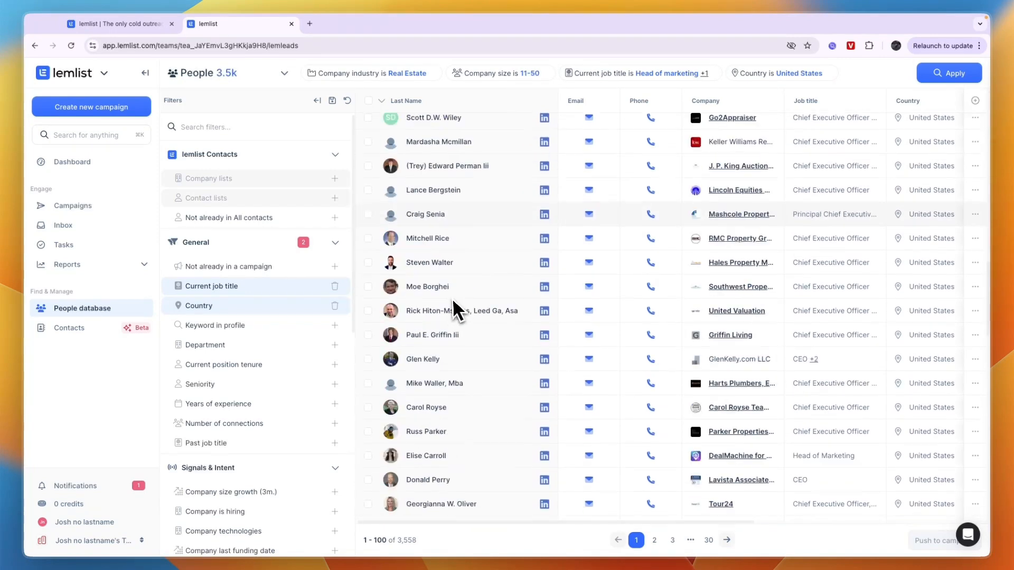
scroll(451, 323, "down", 5)
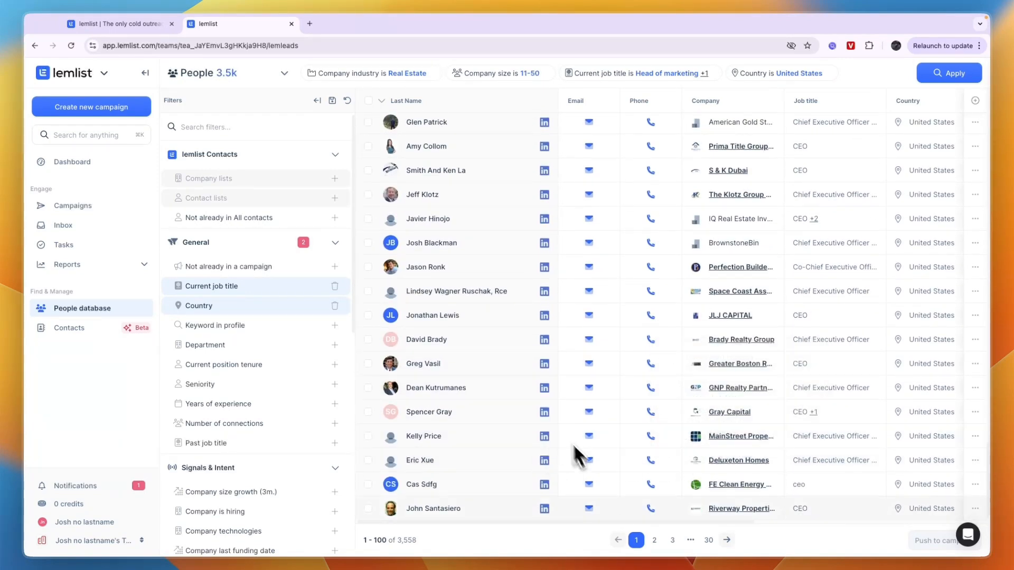
left_click(655, 541)
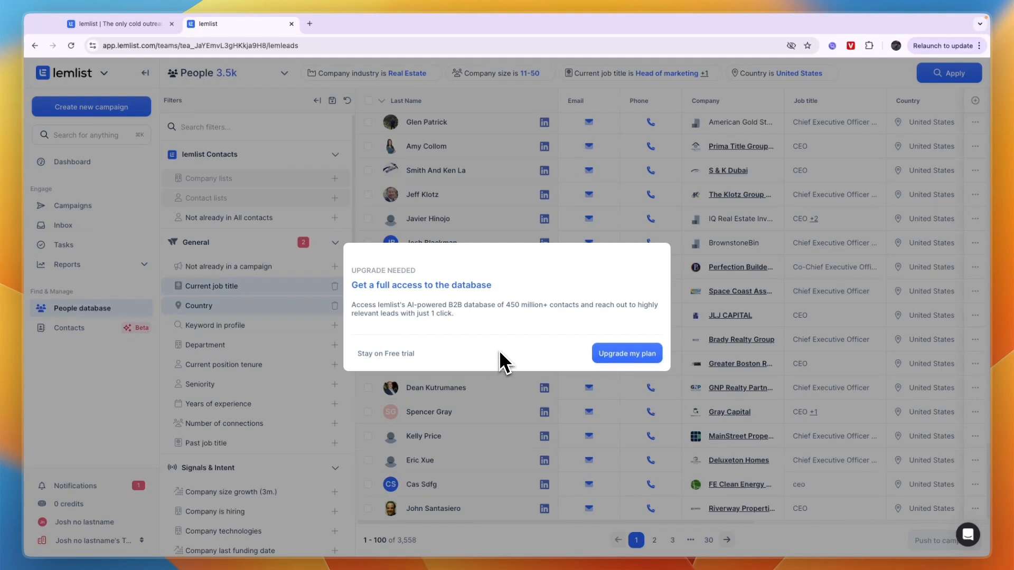
left_click(647, 355)
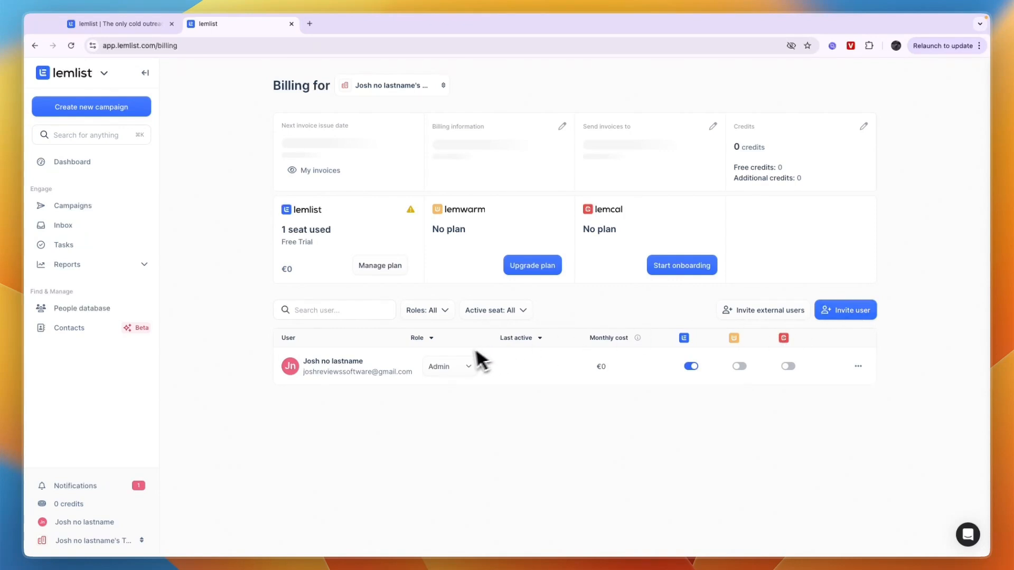
- Open the lemlist plan options from billing, switch them to monthly pricing, and look over the four plans
left_click(374, 266)
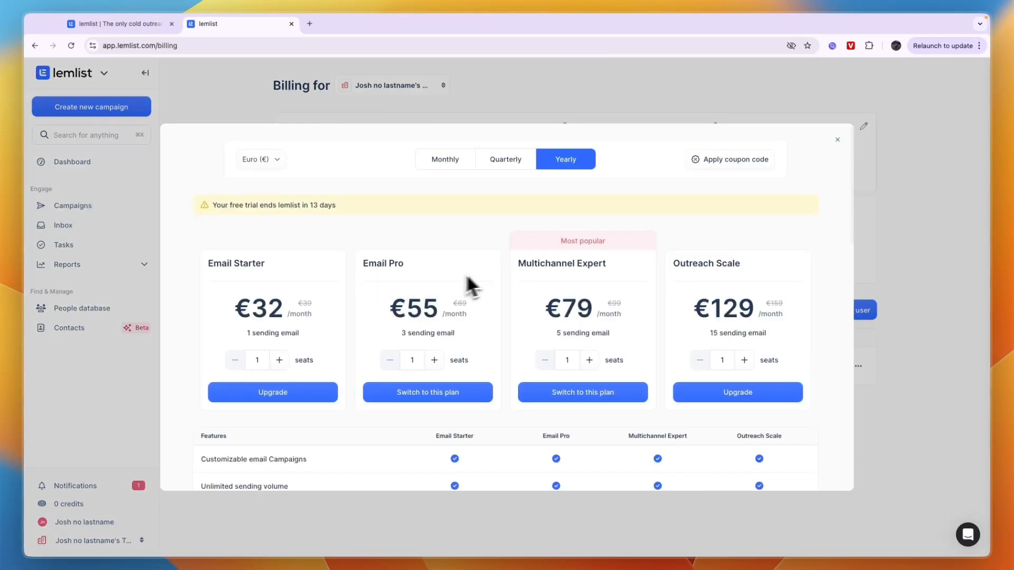
left_click(456, 160)
scroll(466, 196, "down", 1)
scroll(464, 193, "down", 2)
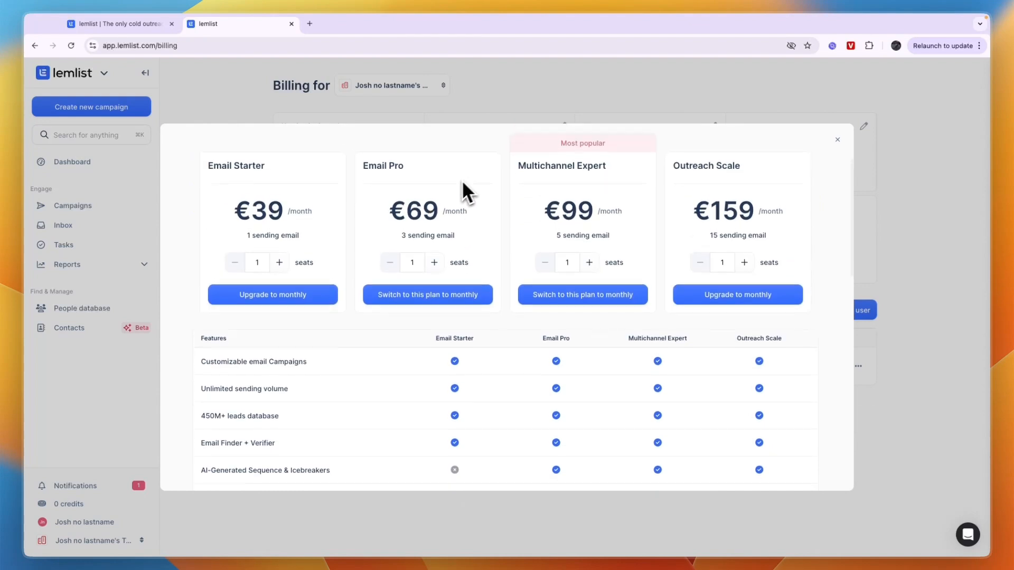
scroll(424, 159, "up", 3)
scroll(444, 182, "down", 1)
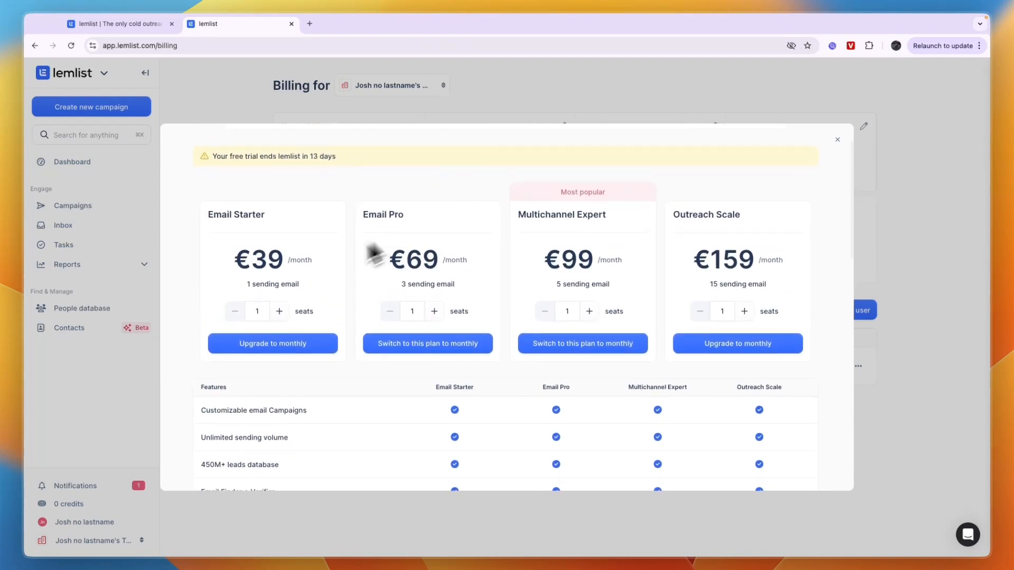
- Try plan prices with up to three seats, and set the seat count back to 1
left_click(281, 312)
left_click(281, 311)
left_click(235, 311)
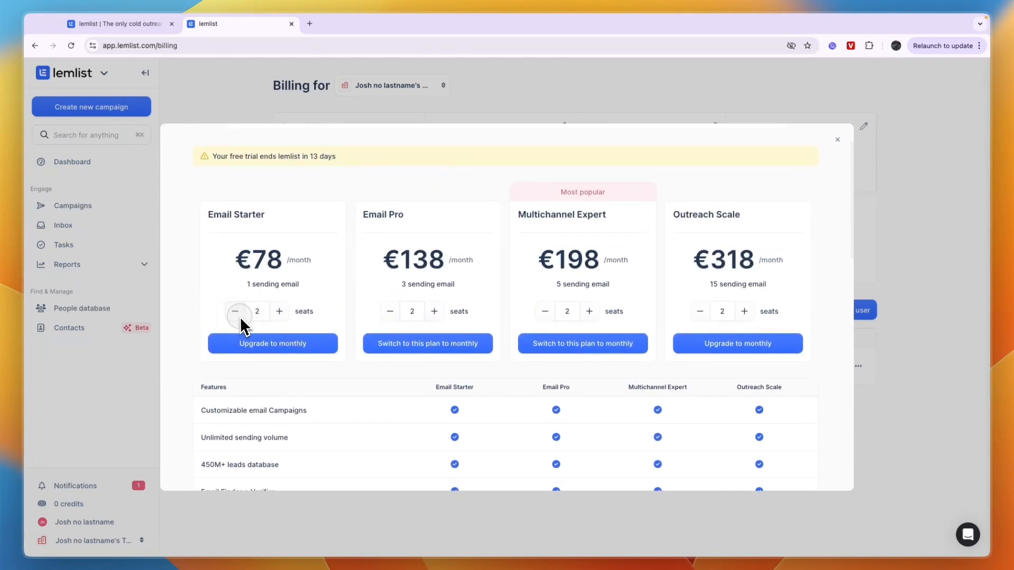
left_click(235, 311)
left_click(280, 311)
left_click(280, 312)
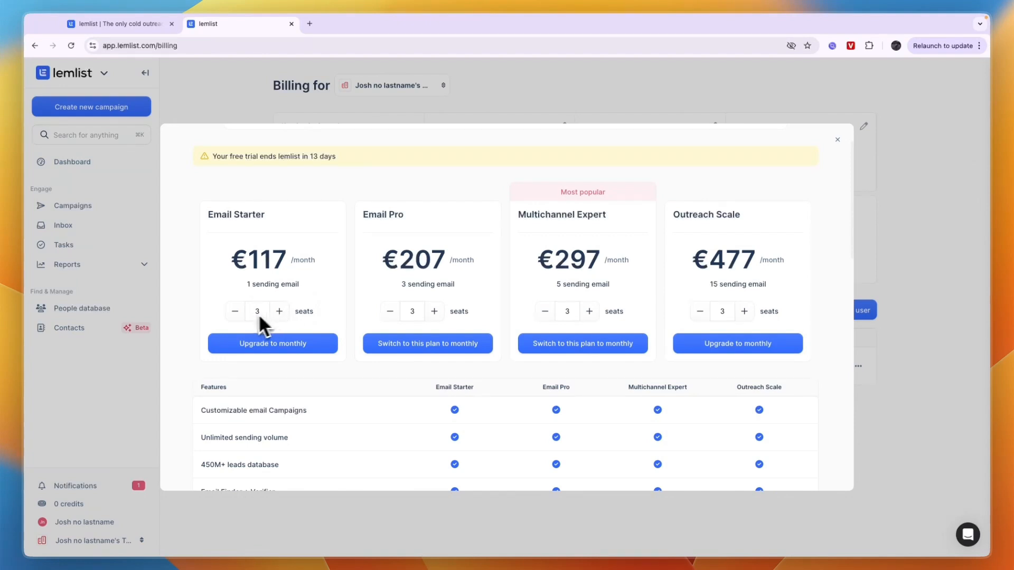
left_click(235, 312)
left_click(235, 311)
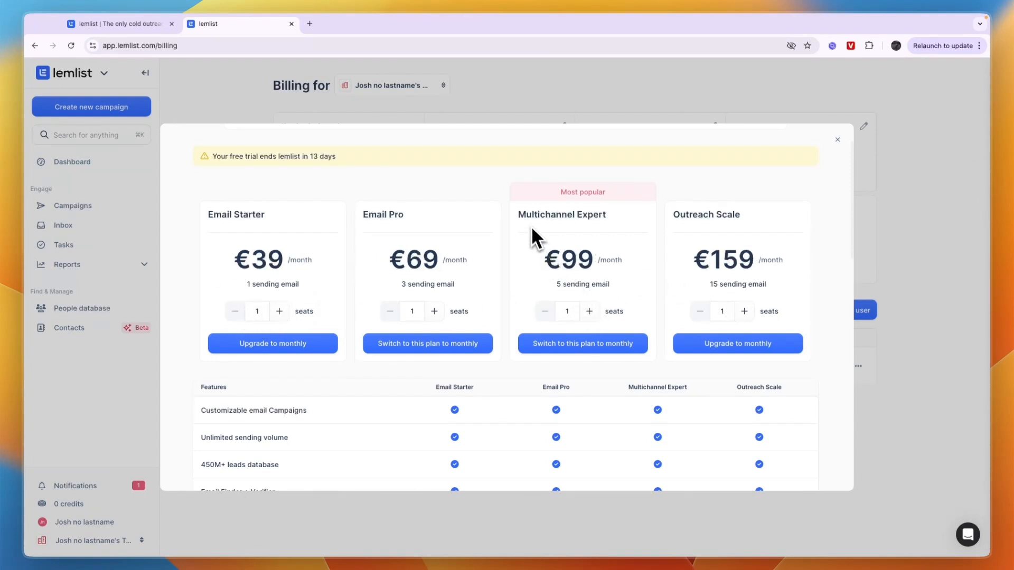
- Highlight the Multichannel Expert plan's name and price, and set its seat count to 3
left_click_drag(519, 214, 691, 227)
left_click(593, 252)
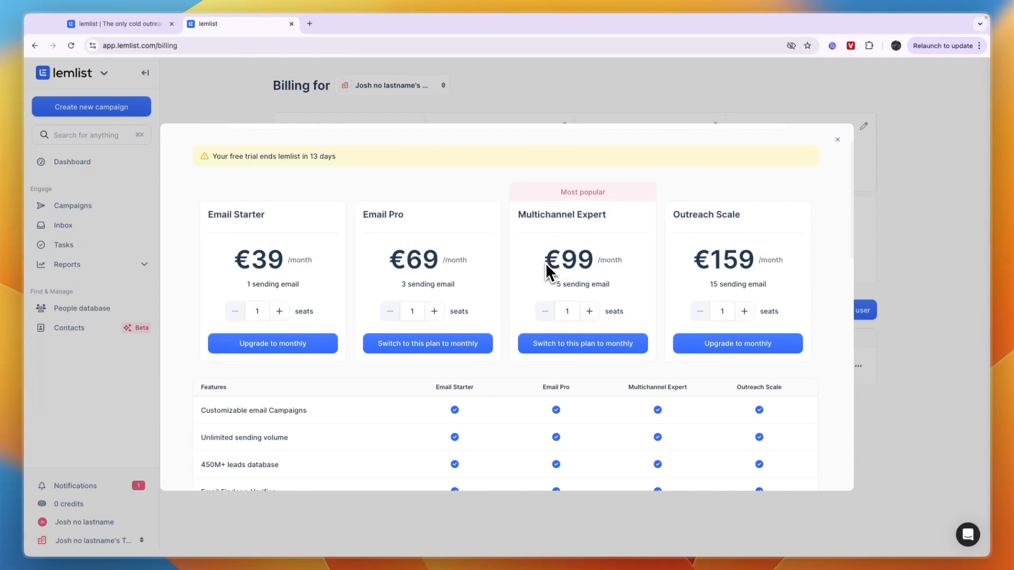
left_click_drag(545, 261, 622, 256)
left_click(590, 312)
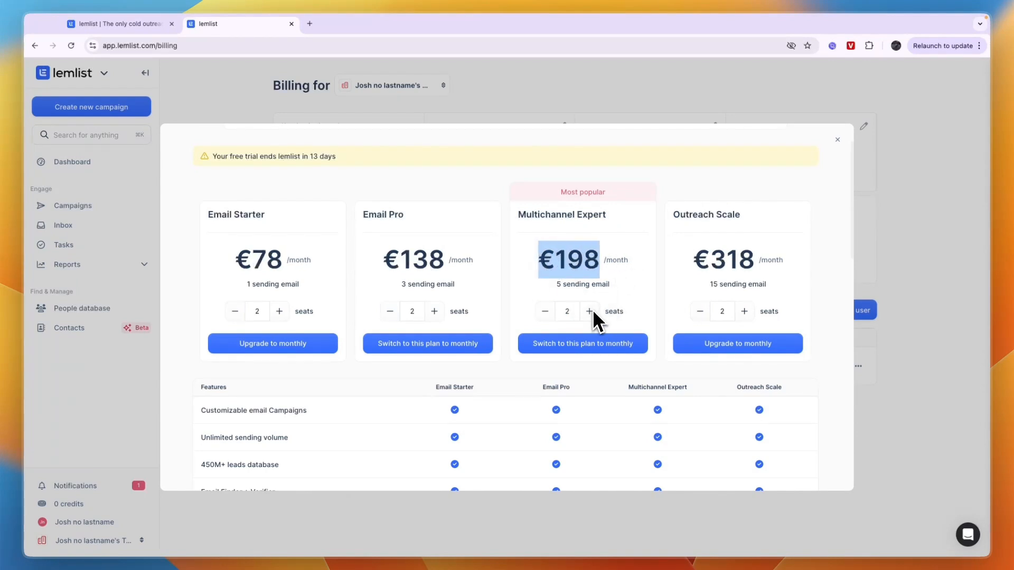
left_click(590, 310)
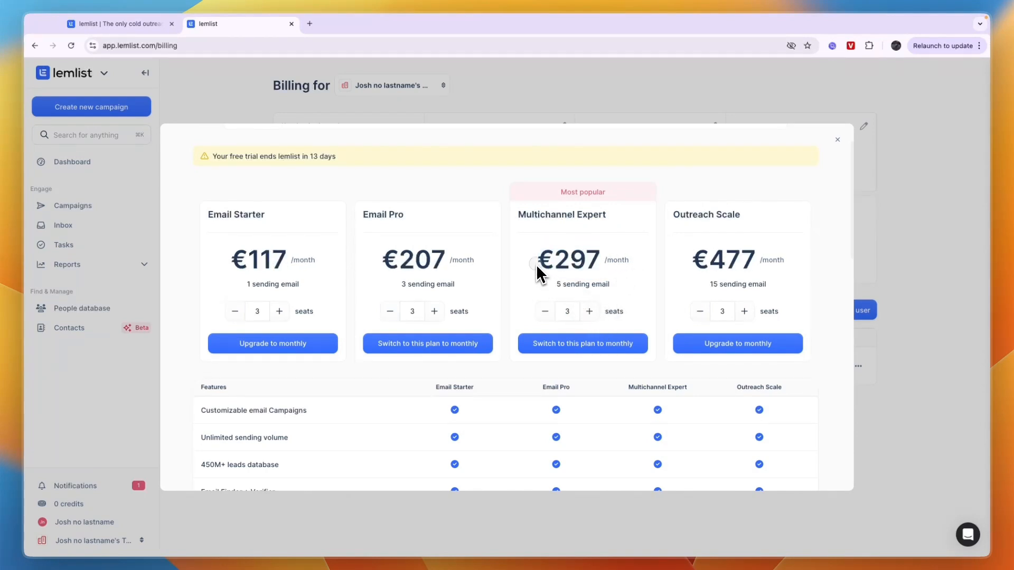
left_click(608, 268)
- Compare the plans' features, highlighting the Multichannel Expert name and its Email Finder + Verifier credits
scroll(597, 269, "down", 3)
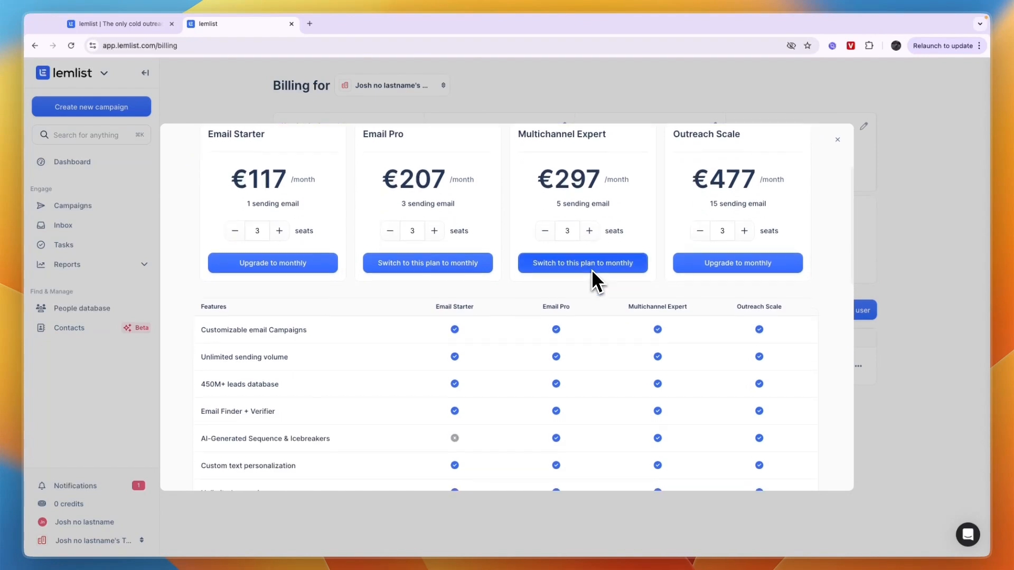
scroll(595, 280, "down", 10)
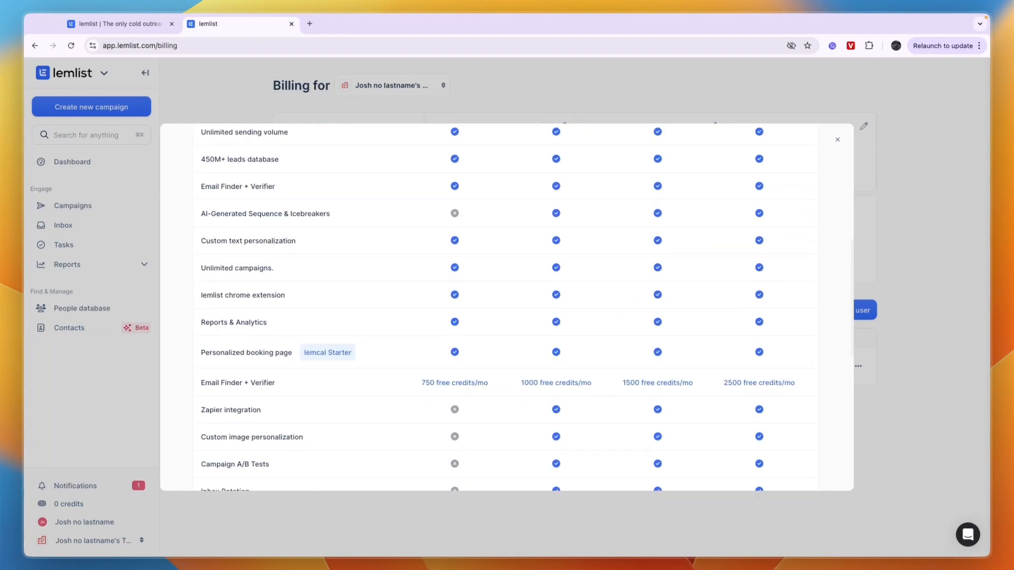
scroll(498, 306, "down", 1)
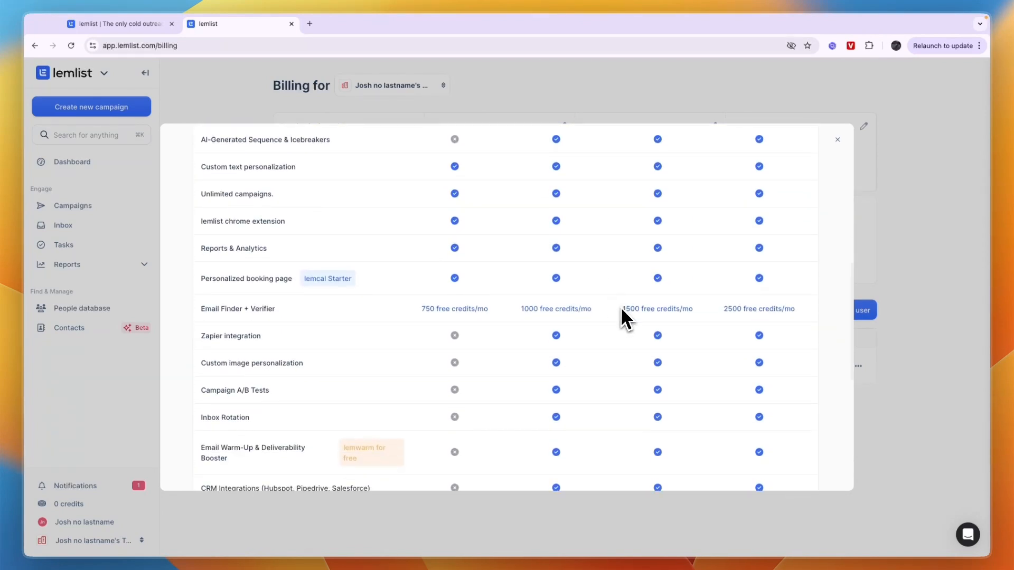
scroll(620, 306, "up", 15)
left_click_drag(536, 195, 613, 195)
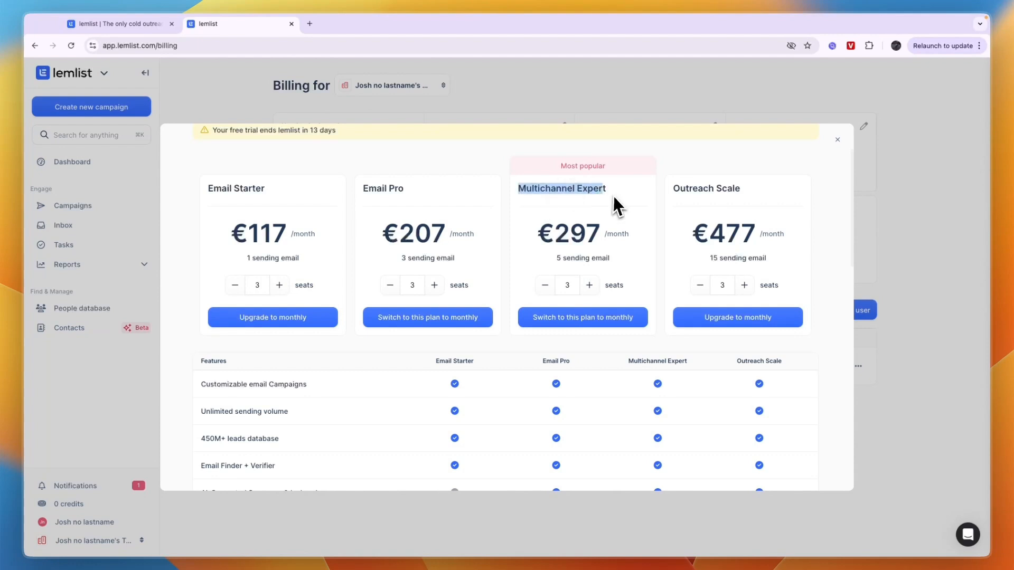
scroll(585, 231, "down", 10)
left_click_drag(616, 367, 697, 371)
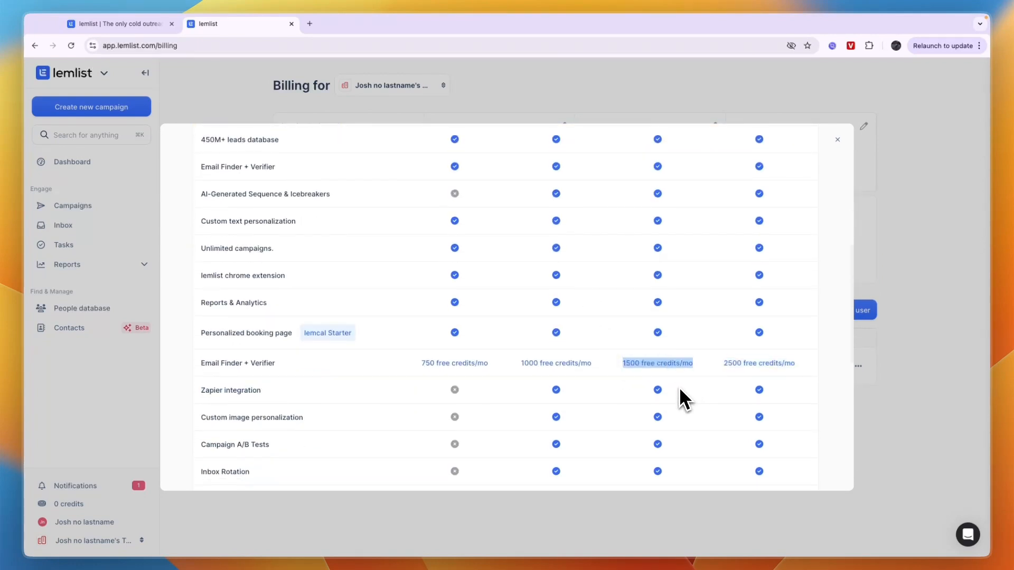
scroll(679, 388, "down", 5)
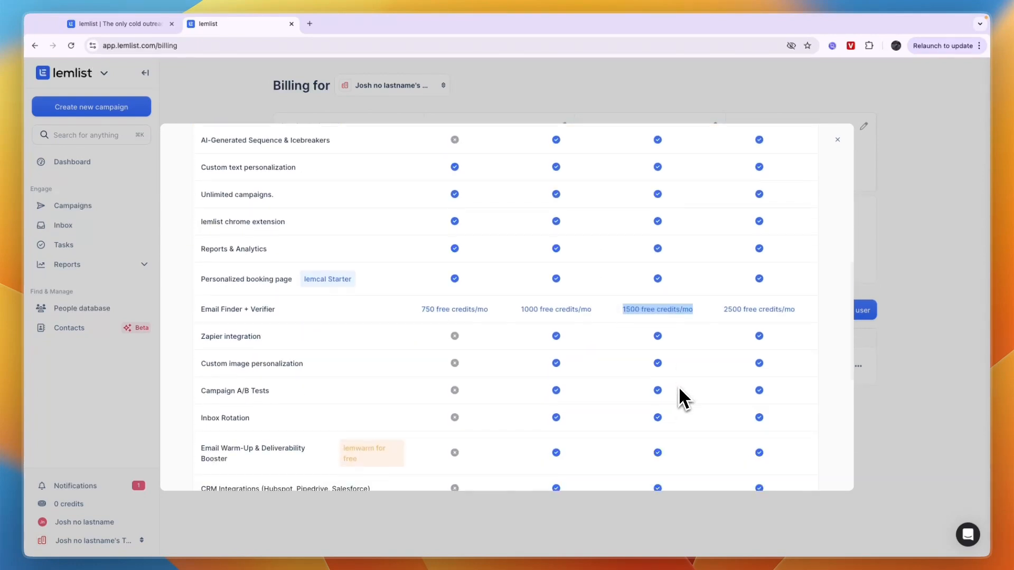
- Examine the remaining plan features, highlighting the personalized onboarding and dedicated account manager rows, and close the comparison without upgrading
left_click(672, 342)
scroll(686, 364, "down", 9)
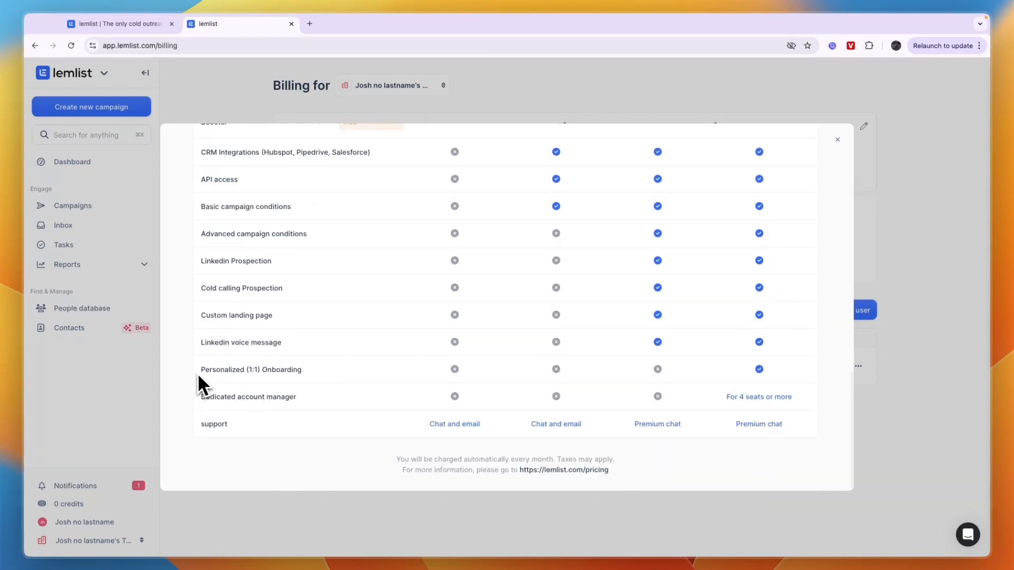
triple_click(311, 370)
left_click_drag(299, 397, 217, 400)
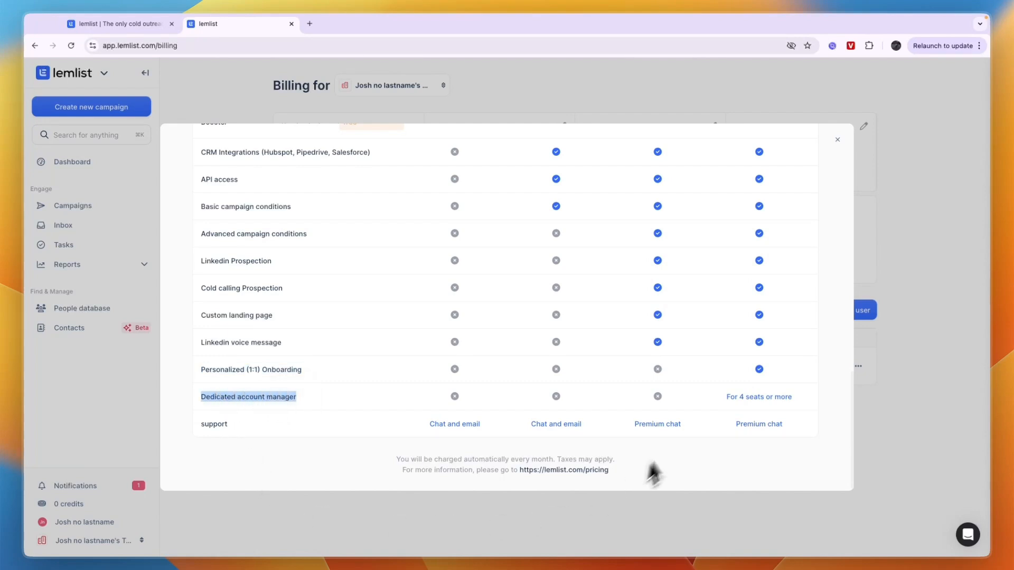
left_click_drag(724, 397, 795, 397)
left_click(801, 527)
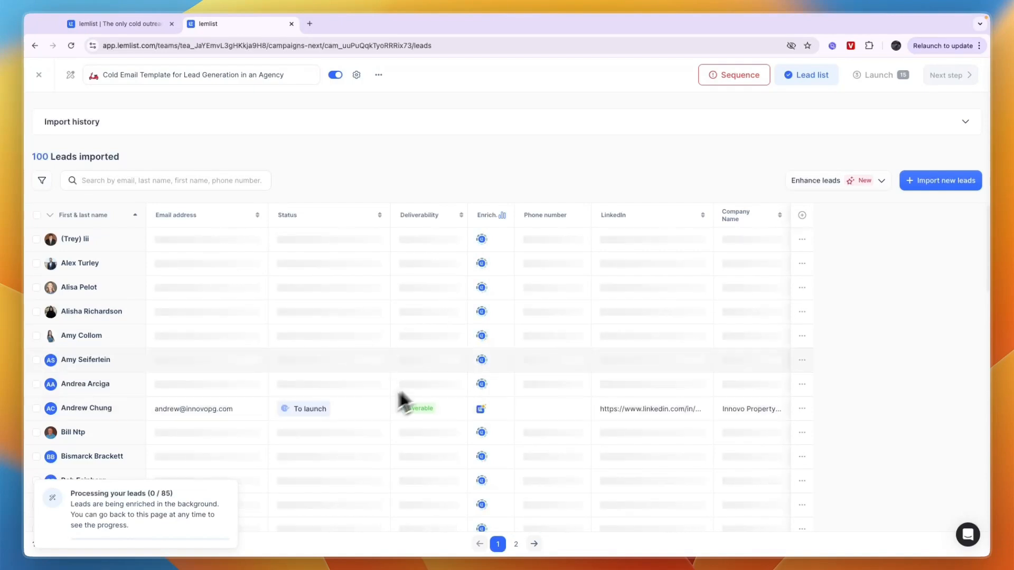
- Look through the imported leads of the Cold Email Template for Lead Generation in an Agency campaign
scroll(316, 322, "down", 1)
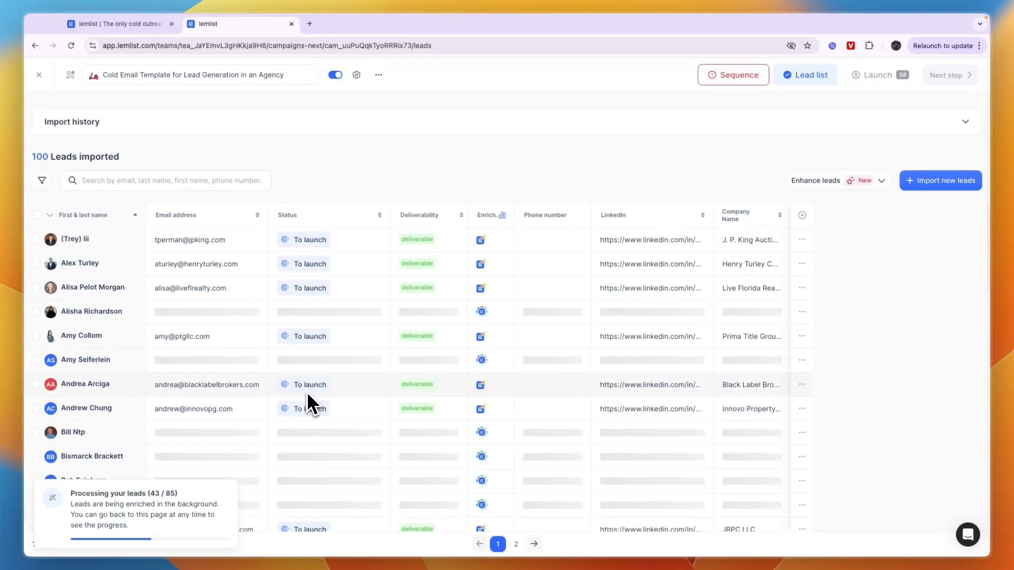
scroll(306, 393, "down", 15)
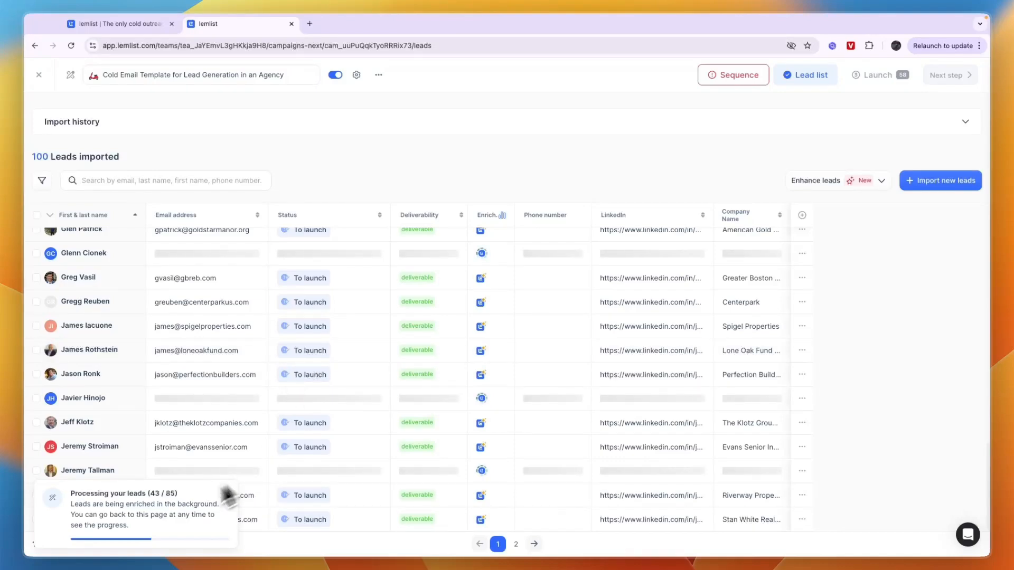
scroll(481, 467, "up", 15)
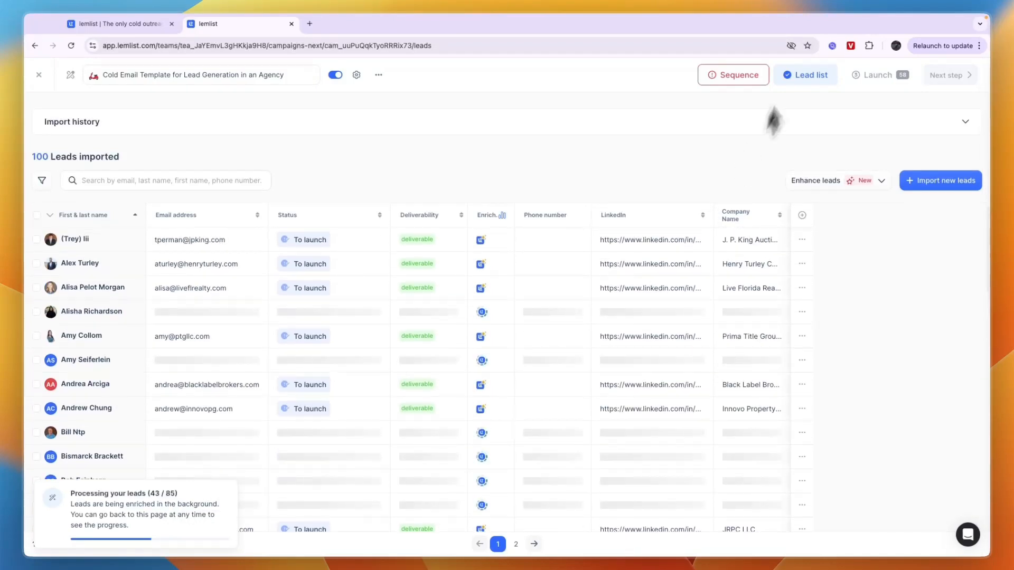
- Review the campaign's outreach sequence from start to finish, including both invitation branches and the full text of the first email
left_click(733, 79)
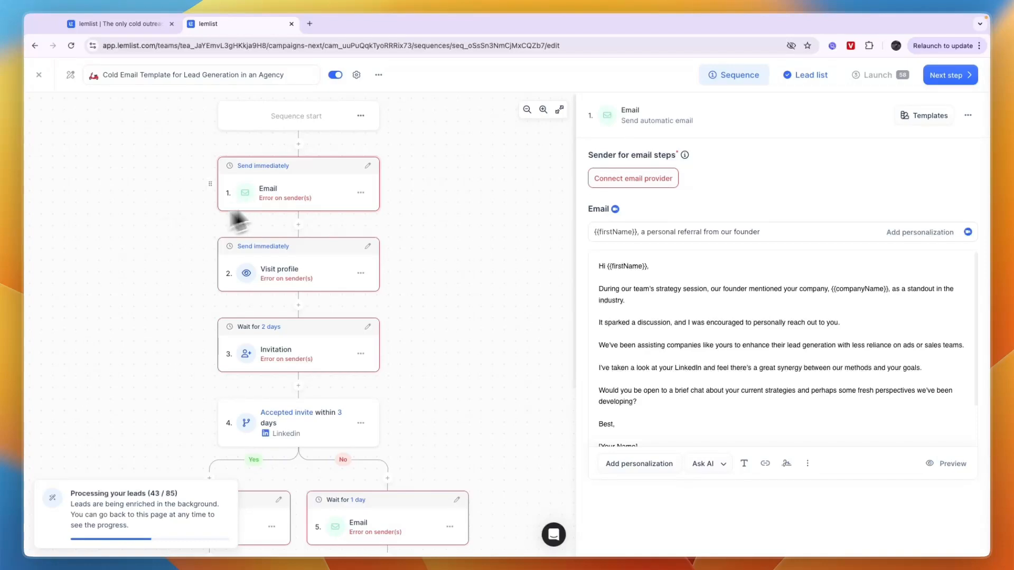
scroll(295, 221, "down", 4)
scroll(317, 254, "down", 1)
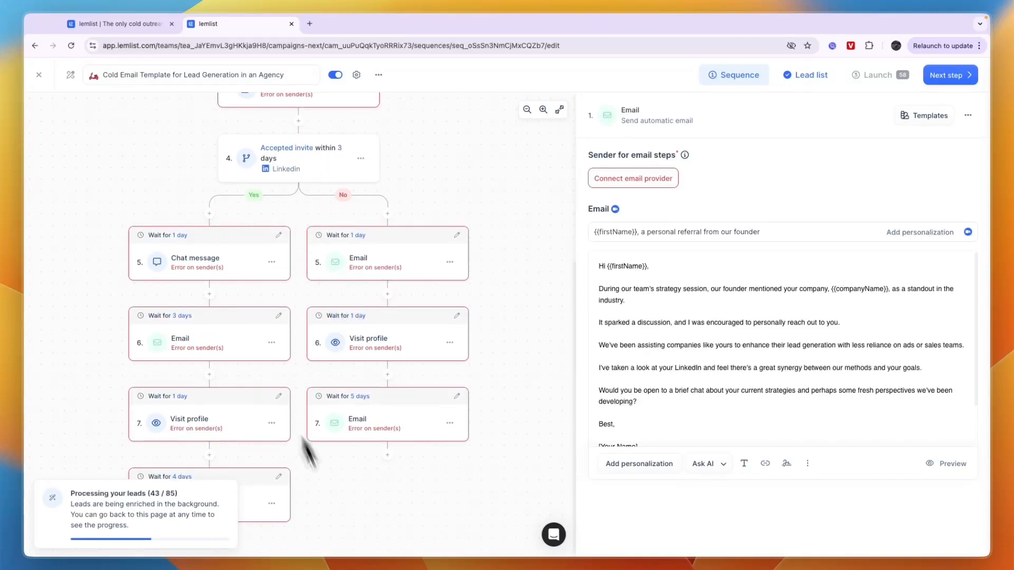
scroll(375, 525, "up", 5)
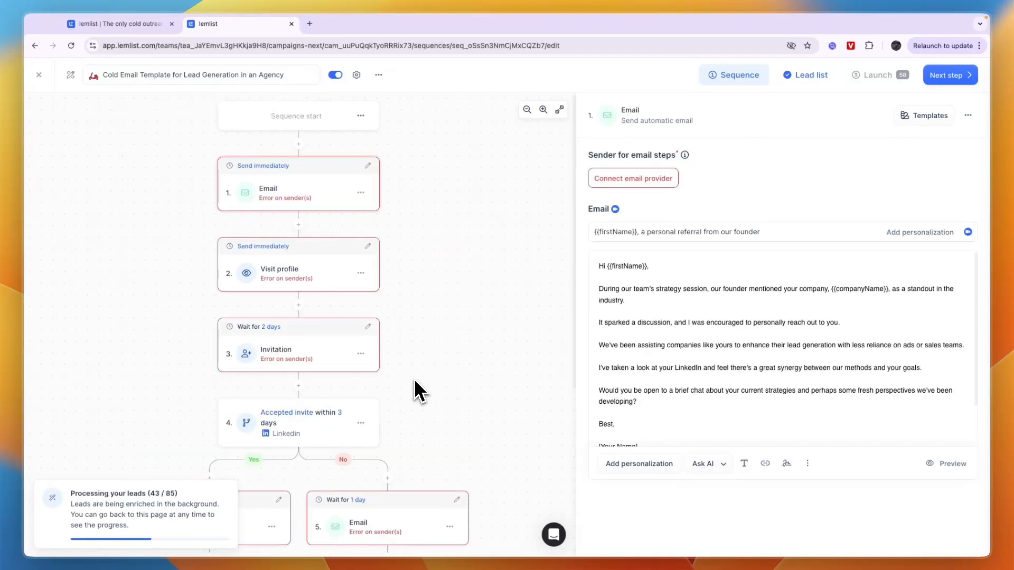
scroll(748, 423, "down", 2)
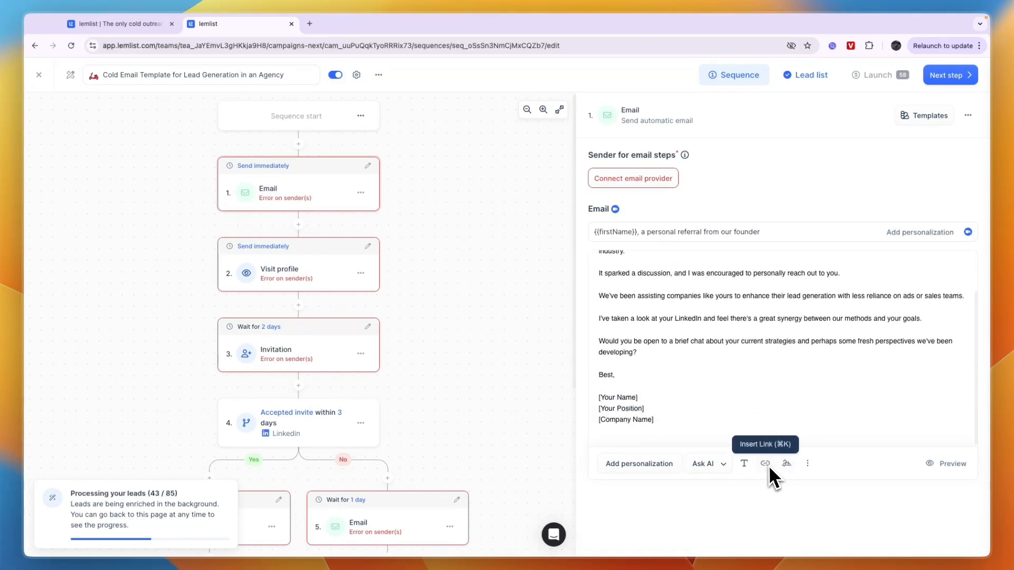
scroll(811, 470, "up", 2)
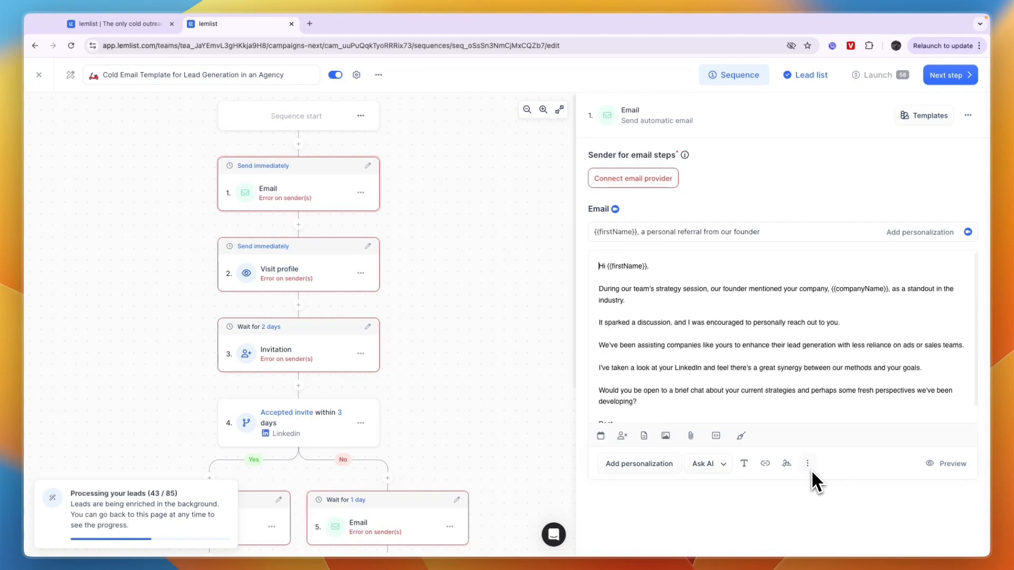
- Insert the {{icebreaker}} custom variable at the very start of the first email's body, before the greeting
left_click(664, 467)
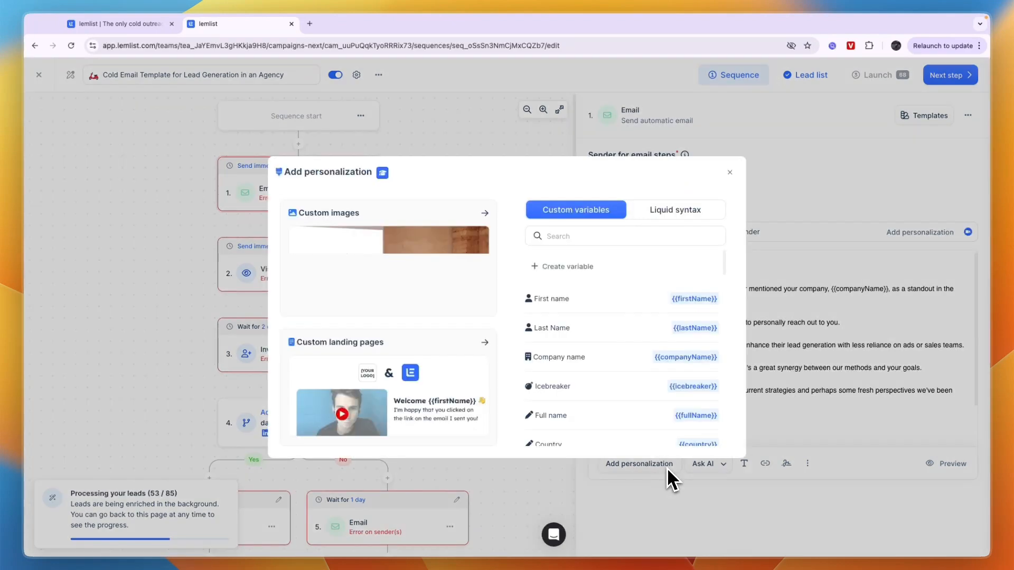
scroll(608, 372, "down", 2)
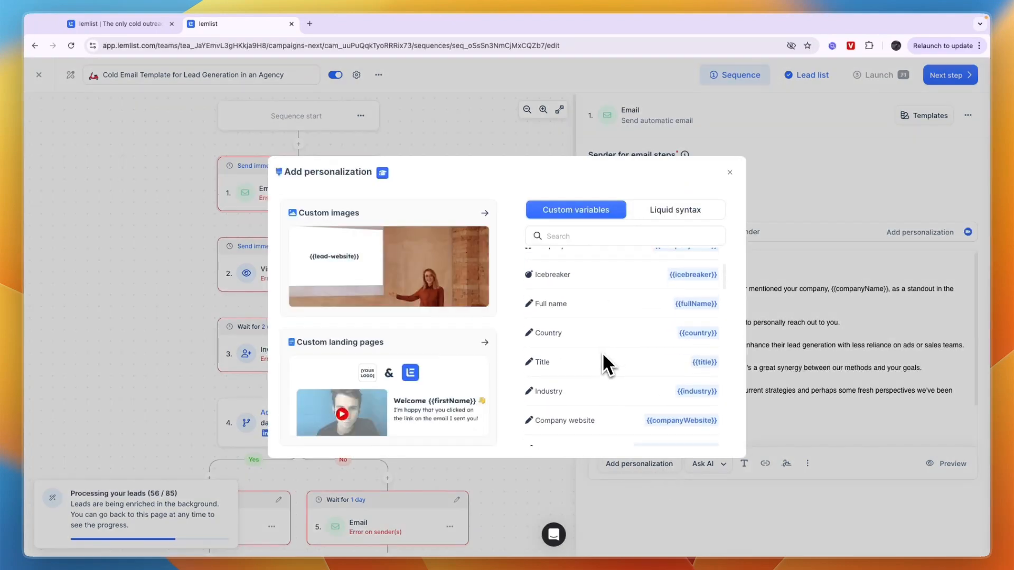
scroll(569, 355, "down", 2)
scroll(565, 384, "up", 5)
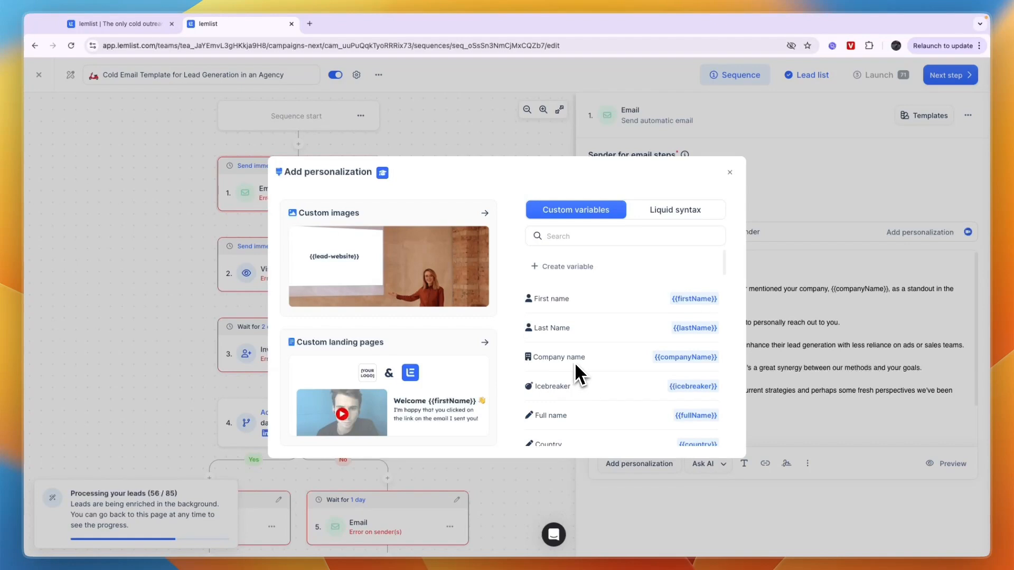
left_click(559, 397)
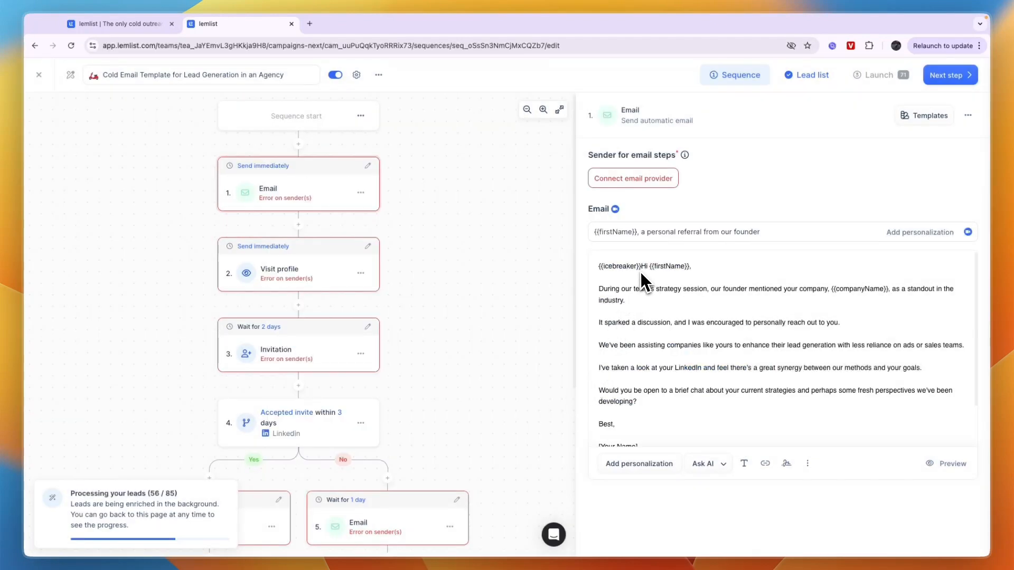
left_click_drag(641, 271, 600, 265)
left_click(610, 273)
- Look through the full list of custom variables available for personalizing the first email
left_click(649, 464)
scroll(600, 401, "down", 1)
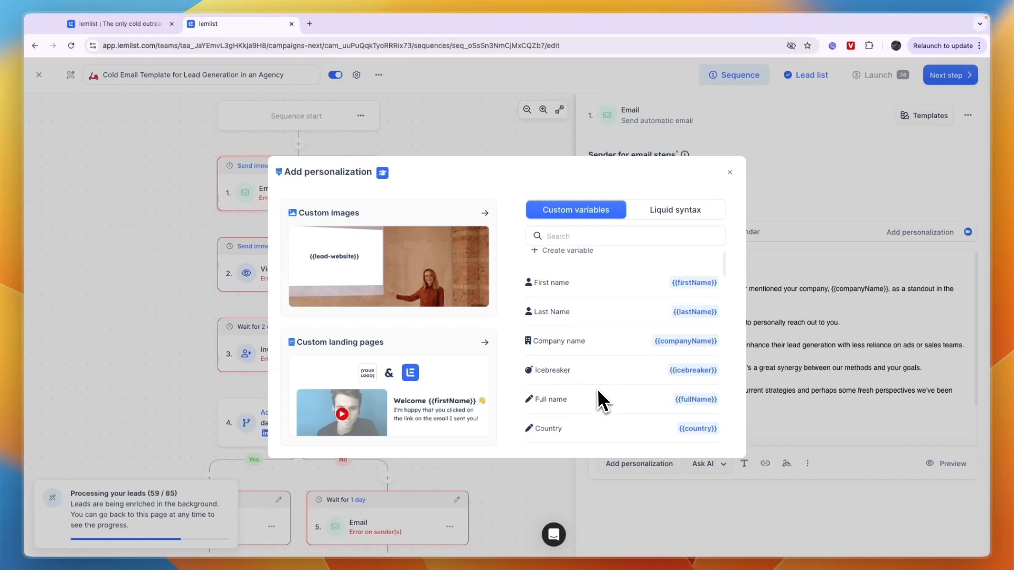
scroll(613, 322, "down", 2)
scroll(611, 314, "down", 5)
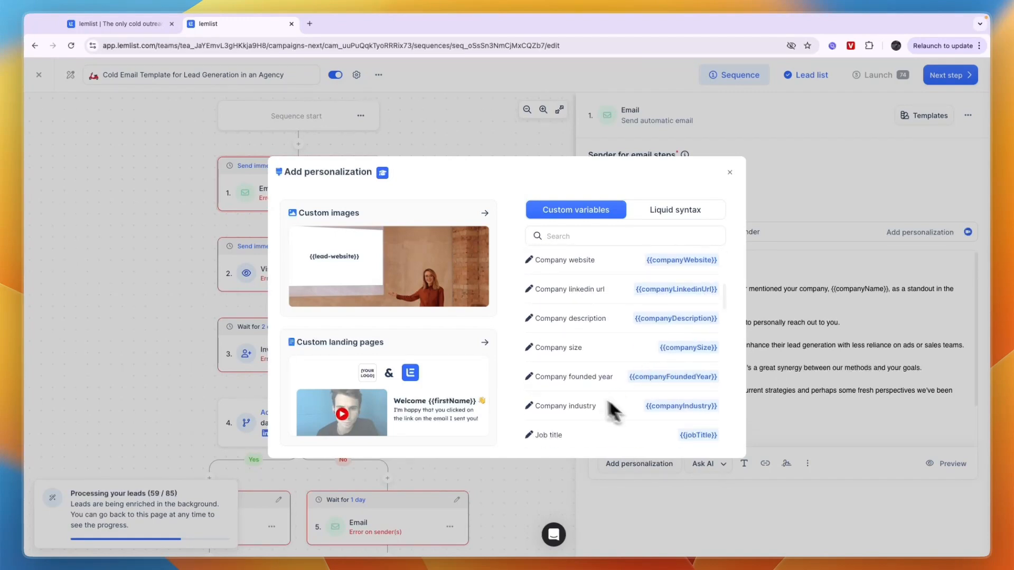
scroll(583, 414, "down", 6)
scroll(577, 380, "down", 8)
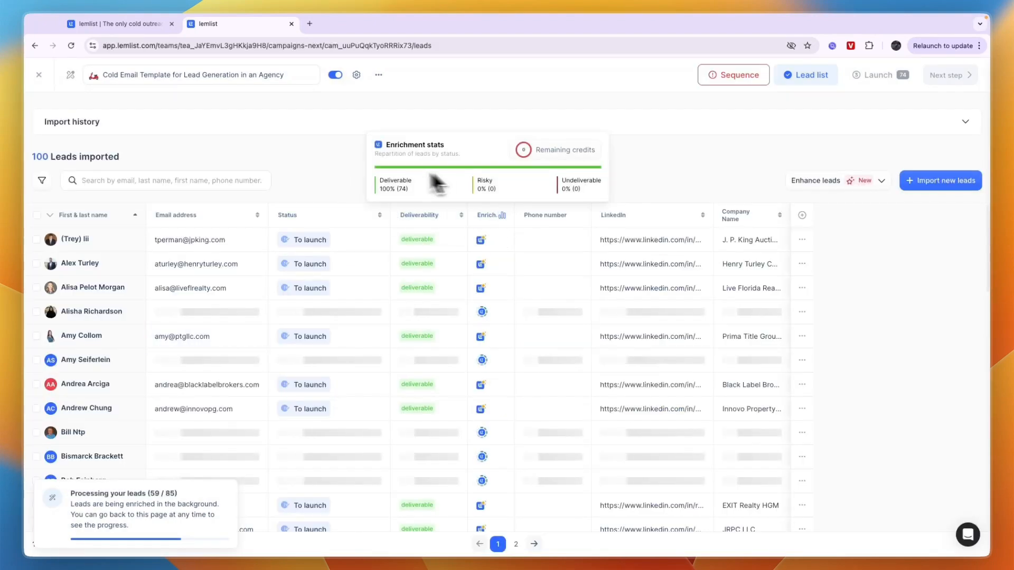
- Check the enrichment stats of the campaign's lead list, highlighting the Risky and Undeliverable shares, and look over the leads' enrichment status
mouse_move(489, 211)
left_click_drag(478, 182, 493, 189)
left_click_drag(562, 181, 579, 189)
left_click(556, 182)
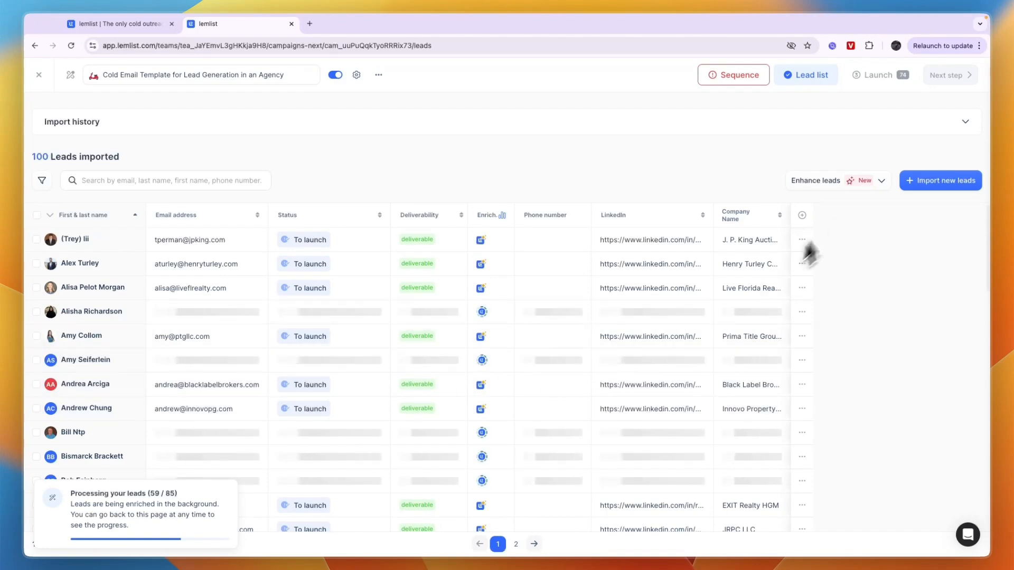
scroll(476, 310, "down", 6)
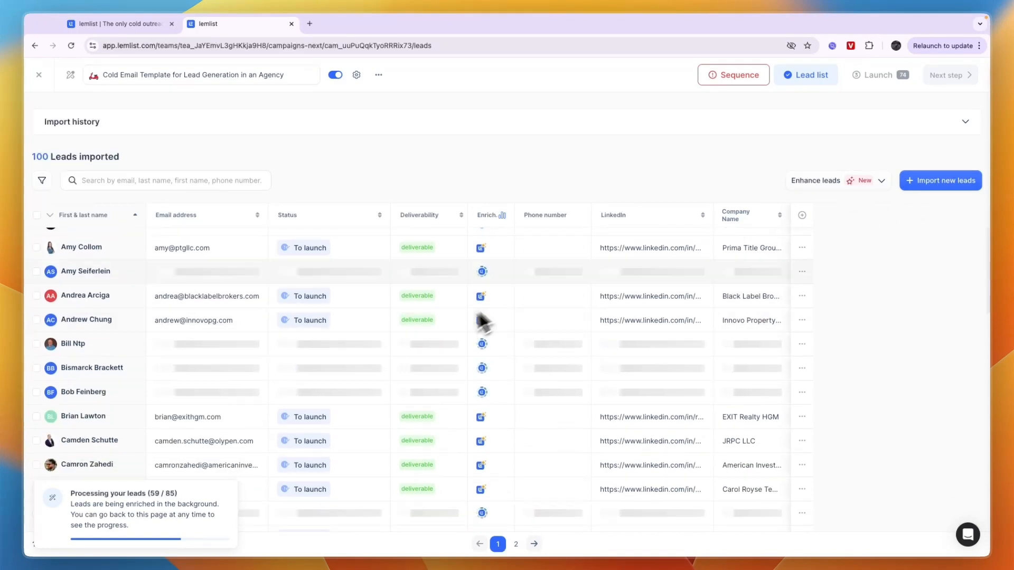
scroll(352, 364, "up", 6)
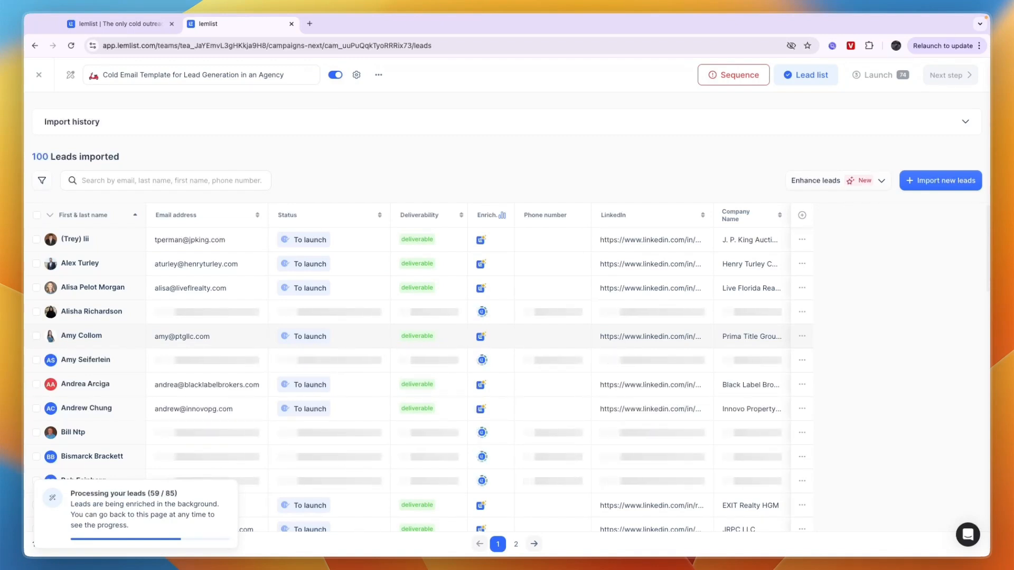
- Duplicate the Cold Email Template for Lead Generation in an Agency campaign, keeping the copy's default name, and return to the campaign list
left_click(39, 75)
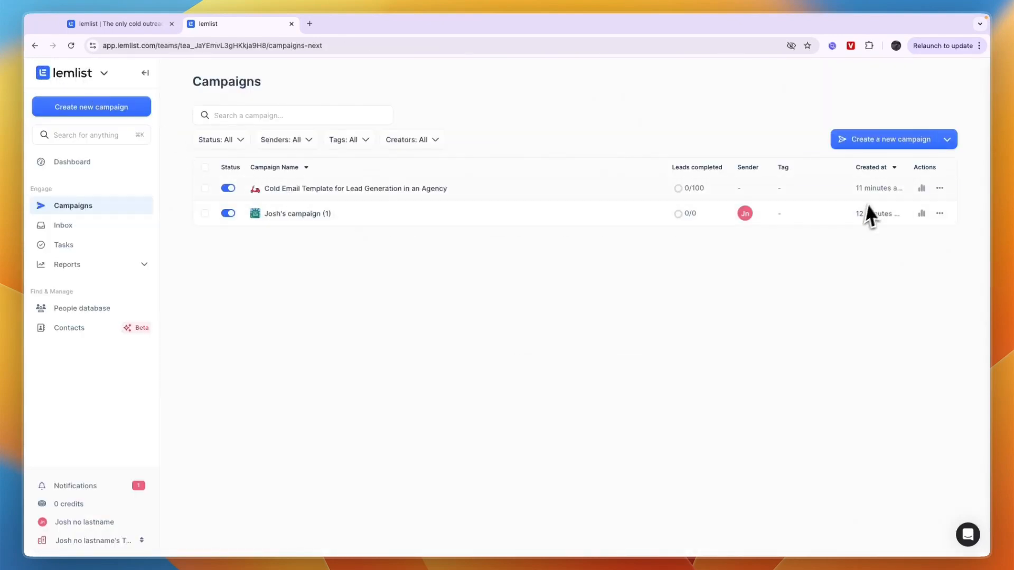
left_click(939, 189)
left_click(937, 190)
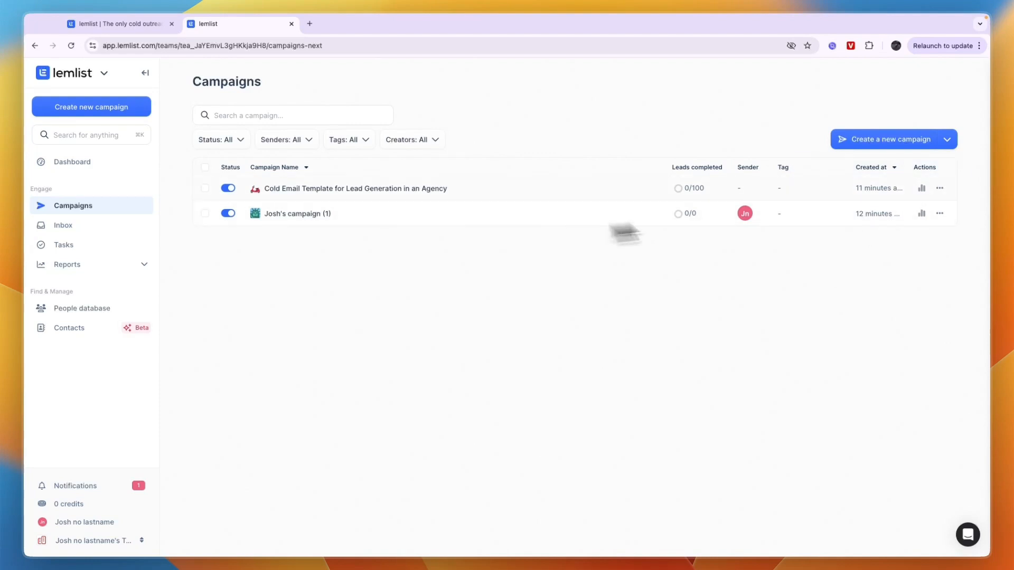
left_click(937, 188)
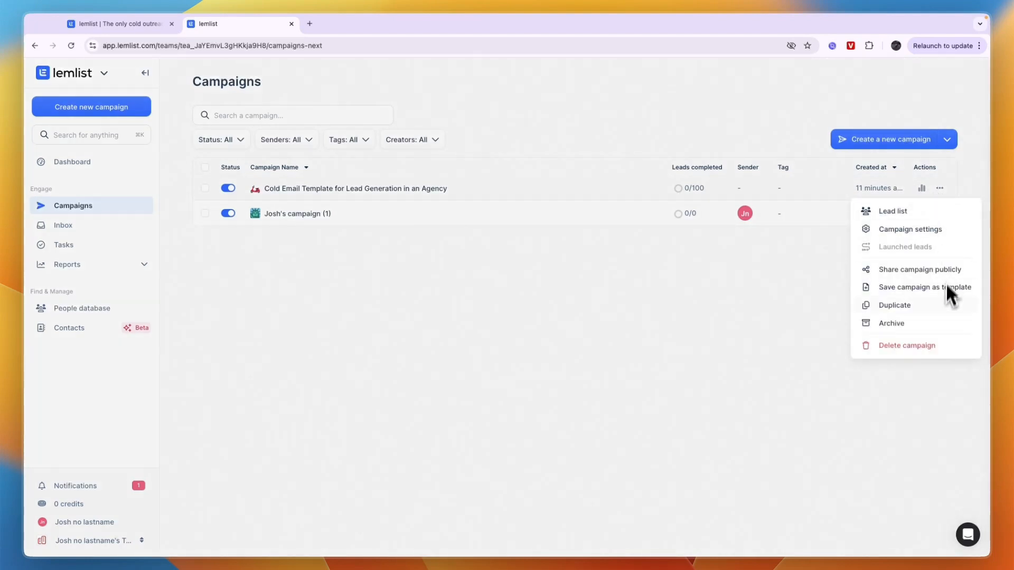
left_click(928, 305)
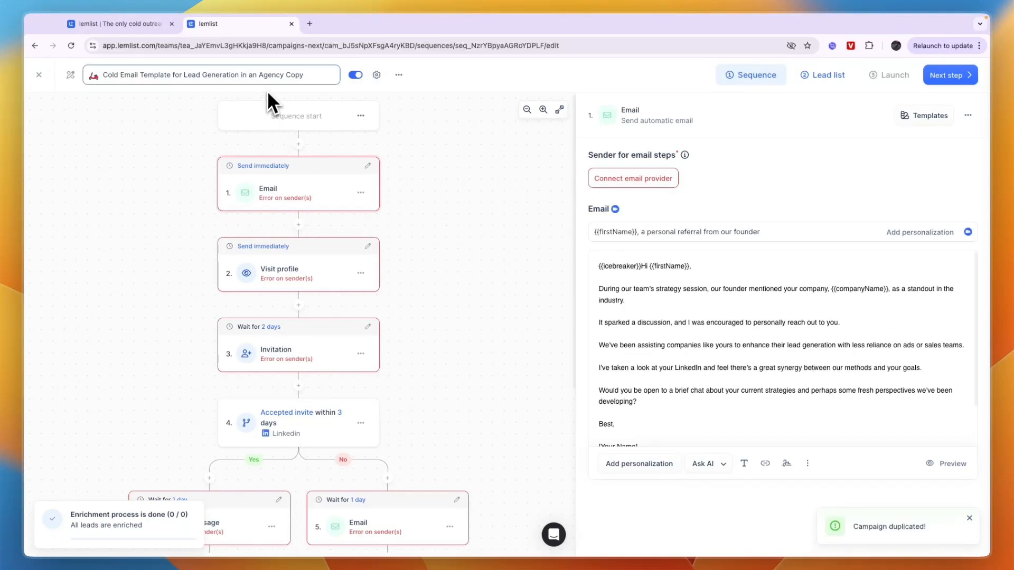
double_click(299, 80)
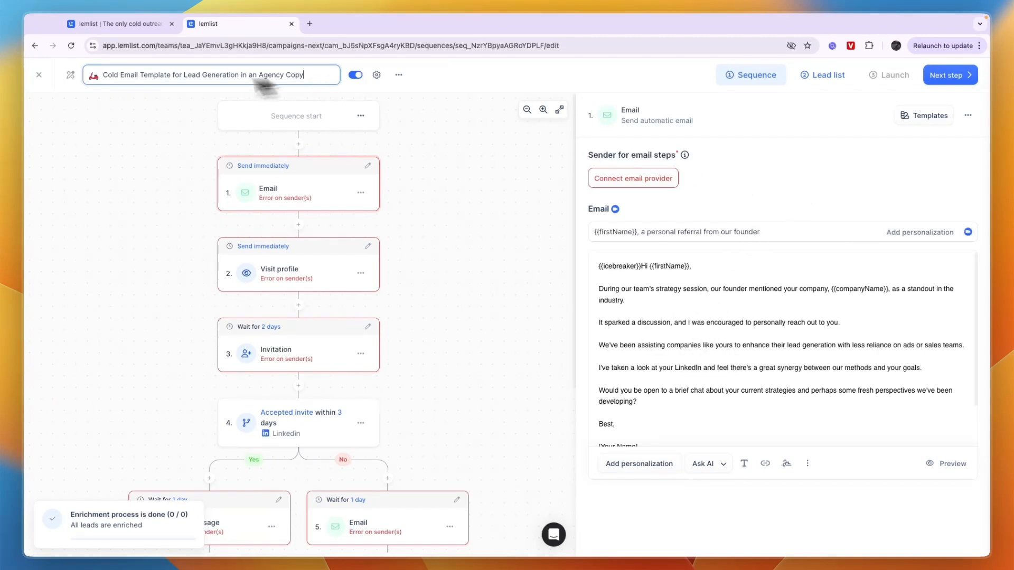
left_click(39, 75)
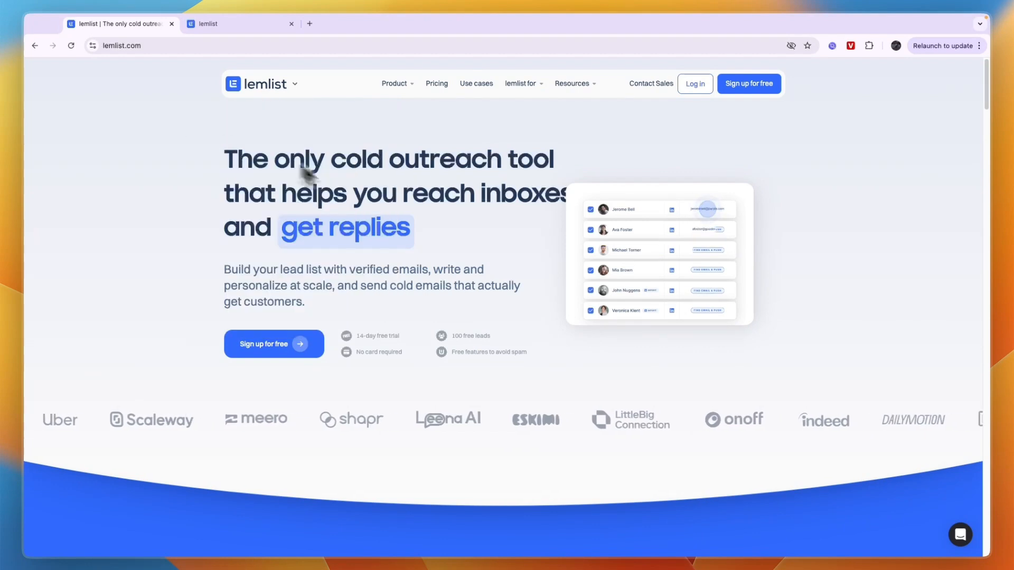
- Look over the lemlist website and its companion products, open lemcal from the app, and go back to the campaigns page
mouse_move(395, 85)
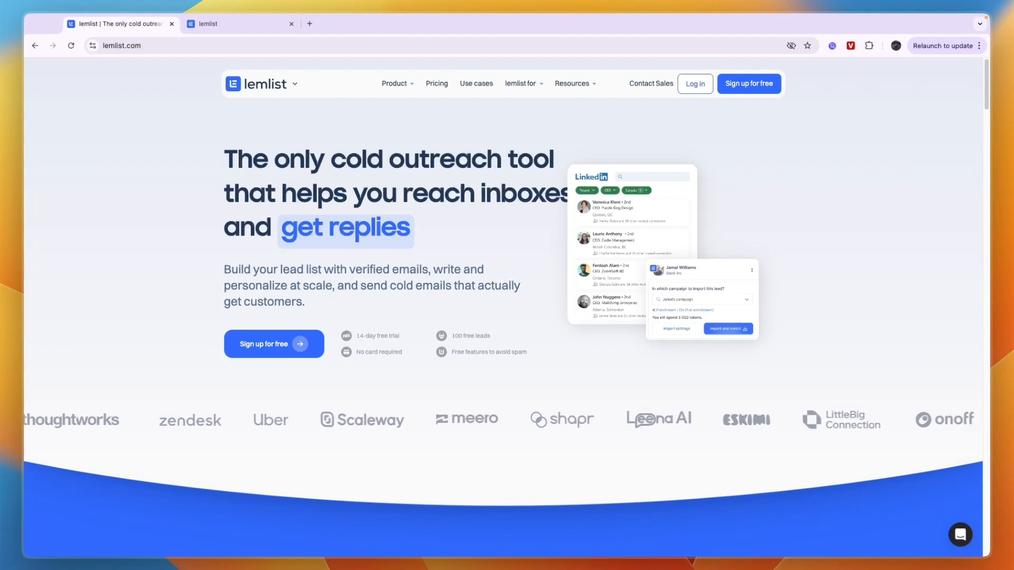
key("ctrl+Tab")
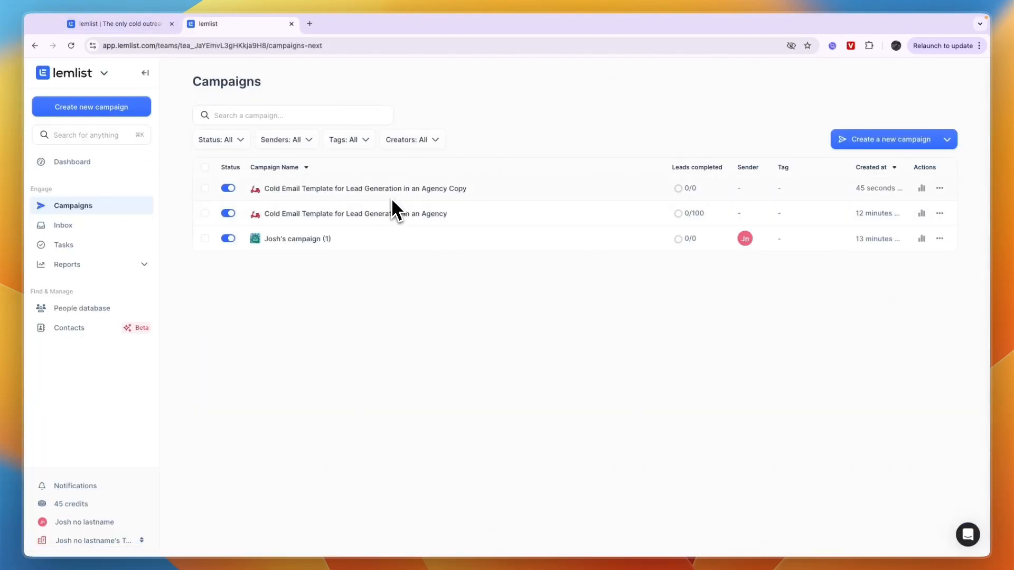
left_click(103, 73)
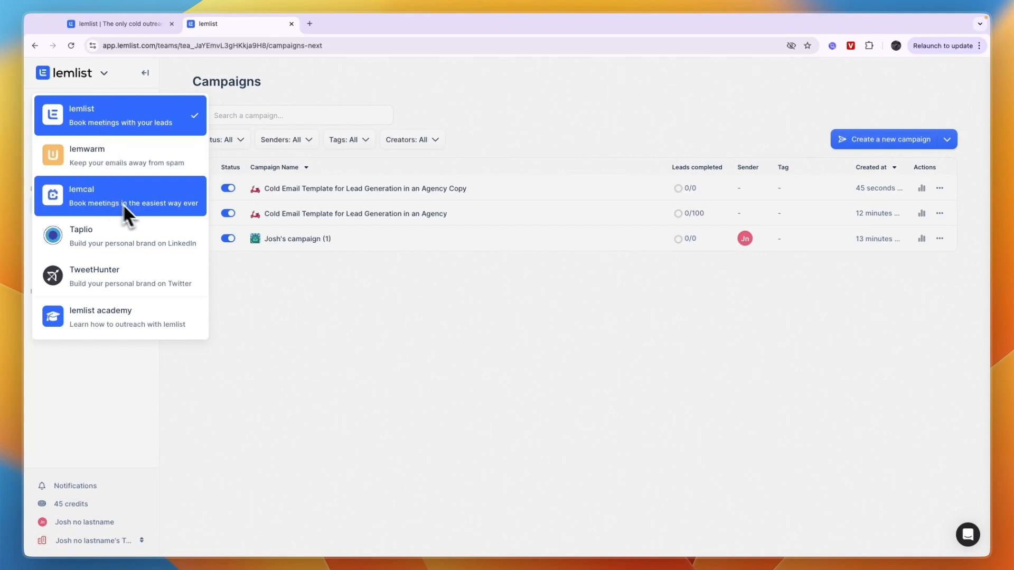
left_click(117, 207)
left_click(140, 26)
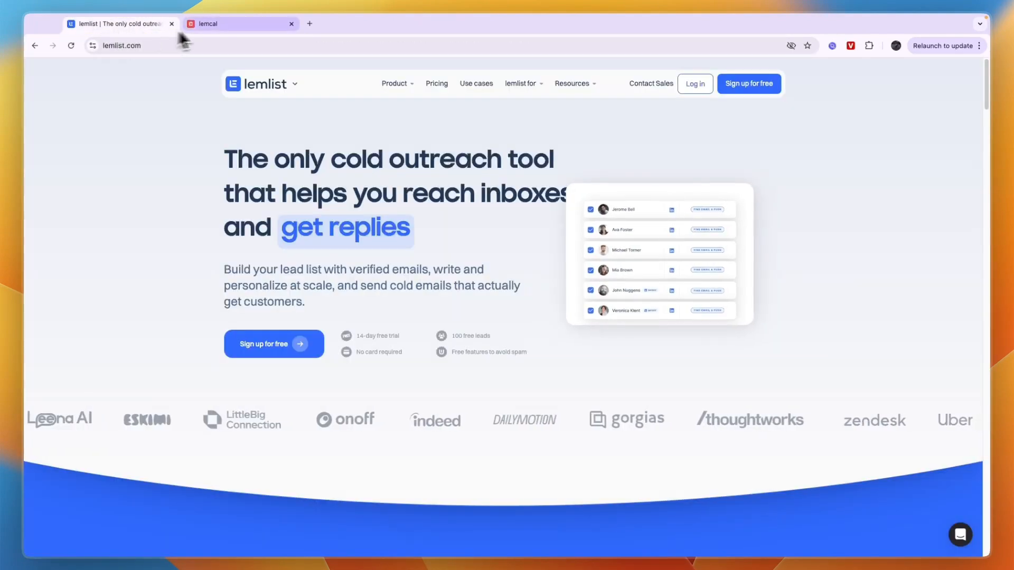
left_click(198, 26)
left_click(35, 46)
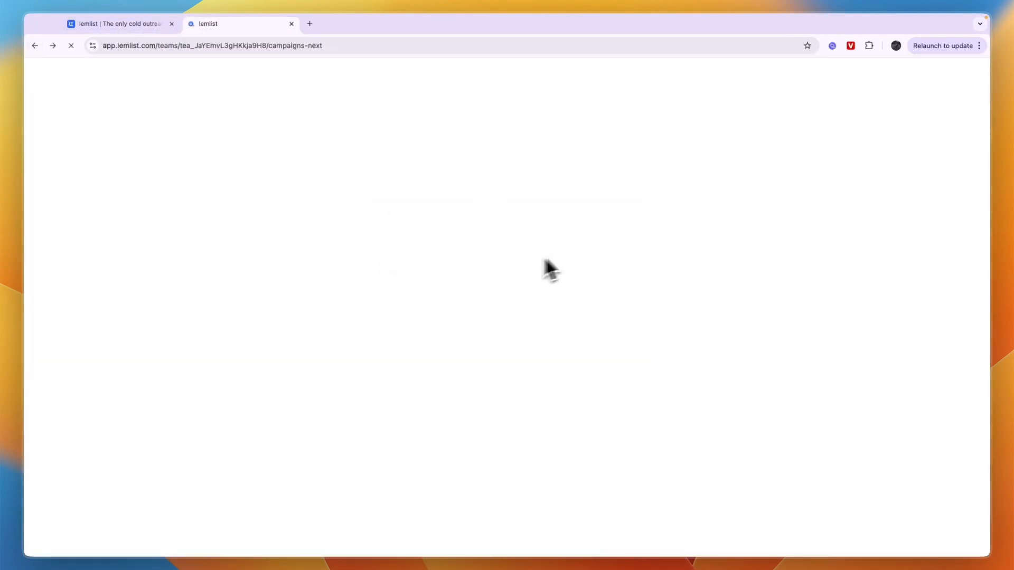